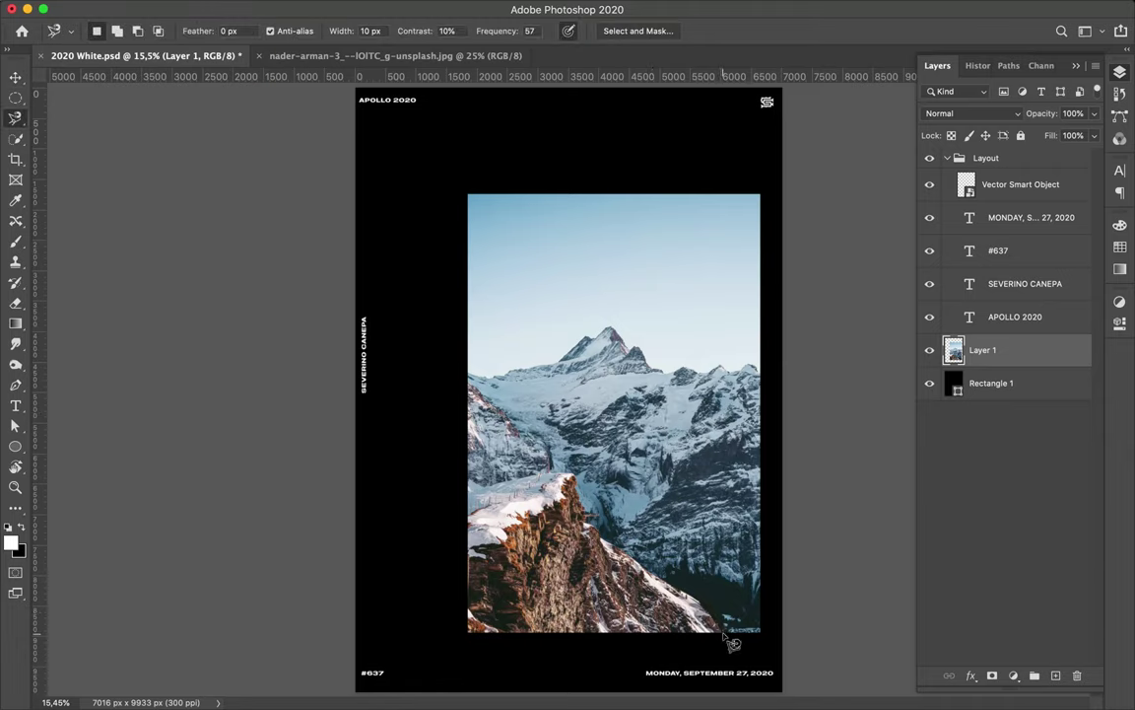
- Copy the foreground cliff to its own layer and paint a dark shadow shape for it
{"action": "left_click", "coordinate": [725, 631]}
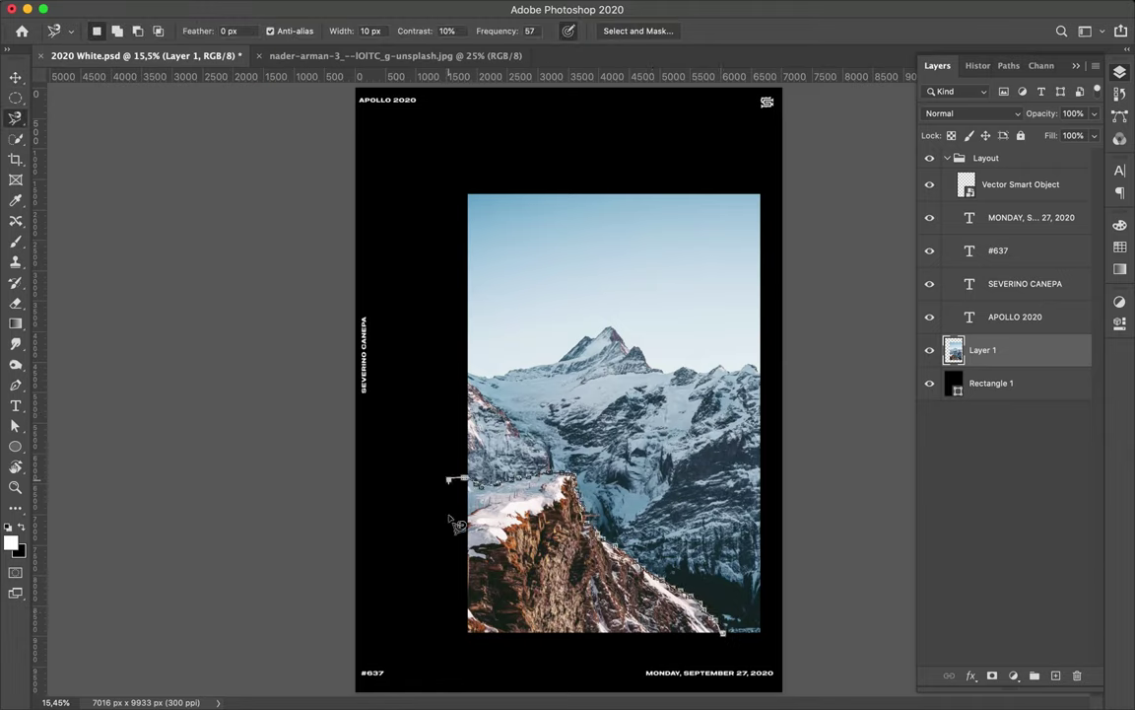
{"action": "left_click", "coordinate": [724, 631]}
{"action": "key", "text": "ctrl+j"}
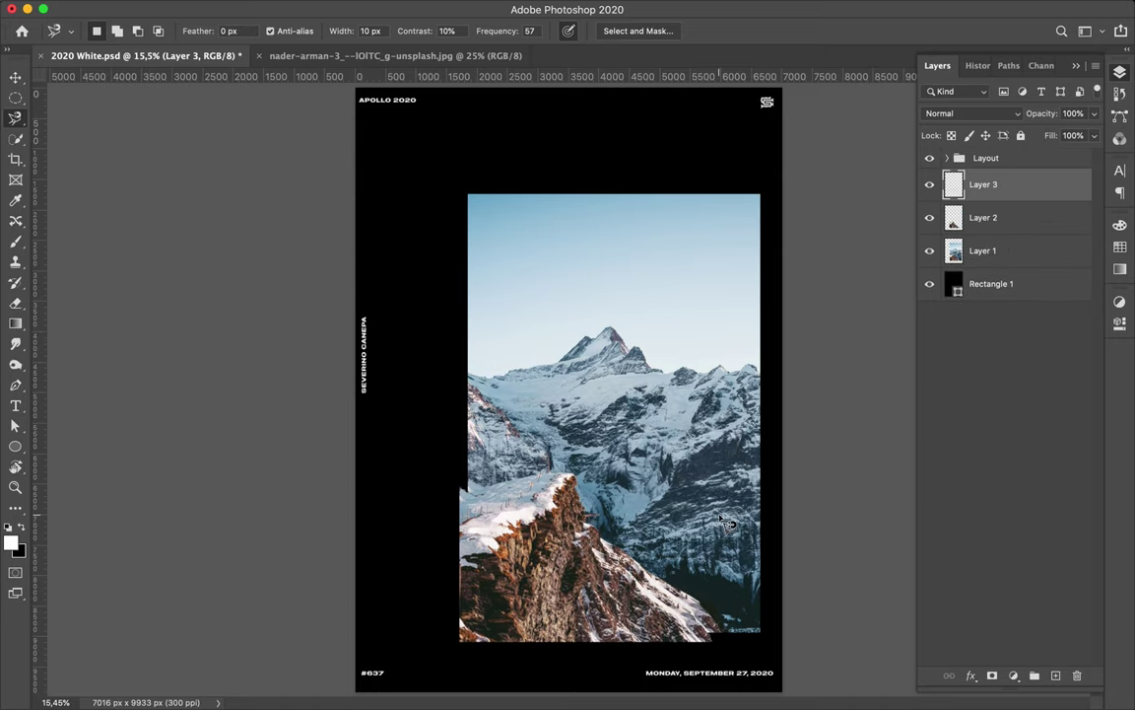
{"action": "key", "text": "i"}
{"action": "left_click", "coordinate": [654, 534]}
{"action": "key", "text": "b"}
{"action": "left_click_drag", "start_coordinate": [458, 506], "coordinate": [611, 571]}
{"action": "key", "text": "m"}
- Gaussian-blur the cliff shadow and place it beneath the cliff copy
{"action": "left_click", "coordinate": [368, 8]}
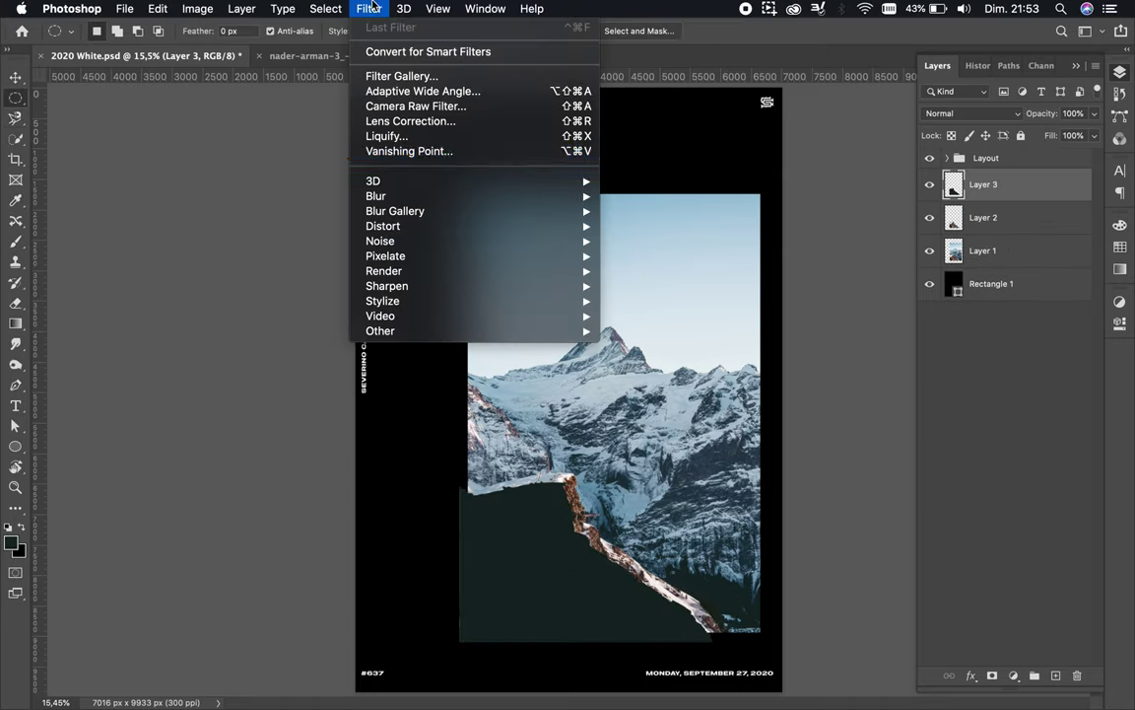
{"action": "left_click", "coordinate": [661, 256]}
{"action": "key", "text": "Return"}
{"action": "mouse_move", "coordinate": [983, 184]}
{"action": "left_mouse_down"}
{"action": "mouse_move", "coordinate": [1001, 236]}
{"action": "mouse_move", "coordinate": [982, 177]}
{"action": "left_mouse_up"}
{"action": "right_click", "coordinate": [986, 250]}
{"action": "key", "text": "Escape"}
- Copy the summit peak to its own layer and fill a new shadow layer dark
{"action": "key", "text": "l"}
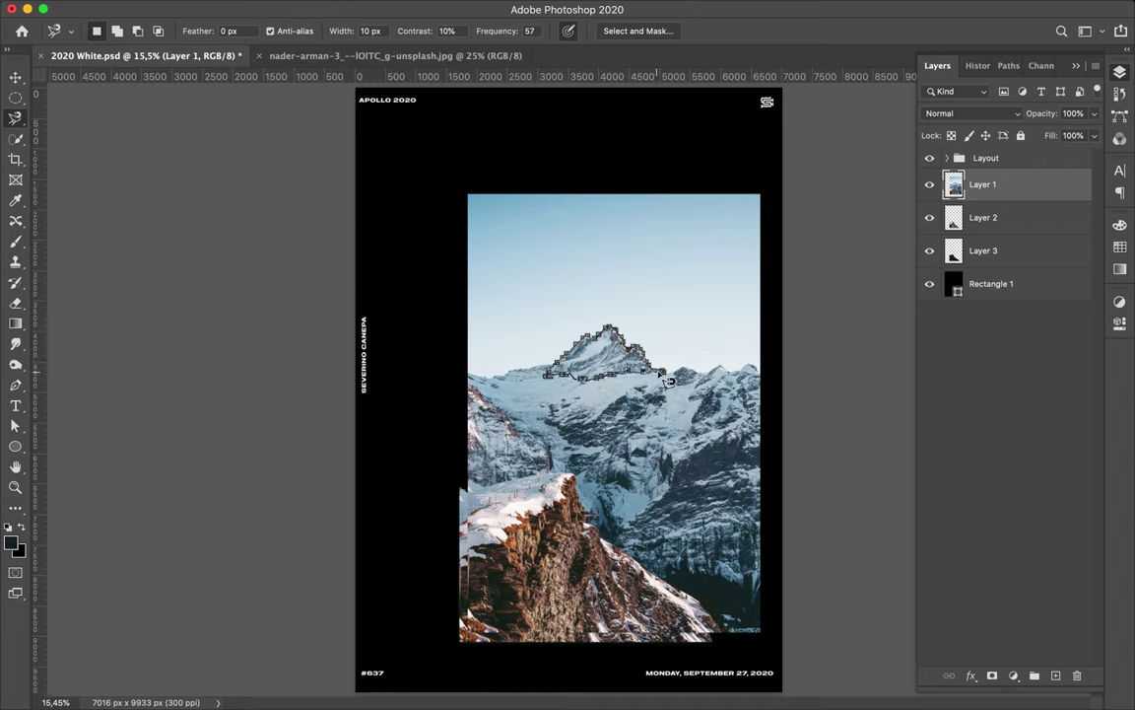
{"action": "left_click", "coordinate": [547, 375]}
{"action": "key", "text": "ctrl+shift+alt+n"}
{"action": "key", "text": "b"}
{"action": "key", "text": "ctrl+shift+alt+n"}
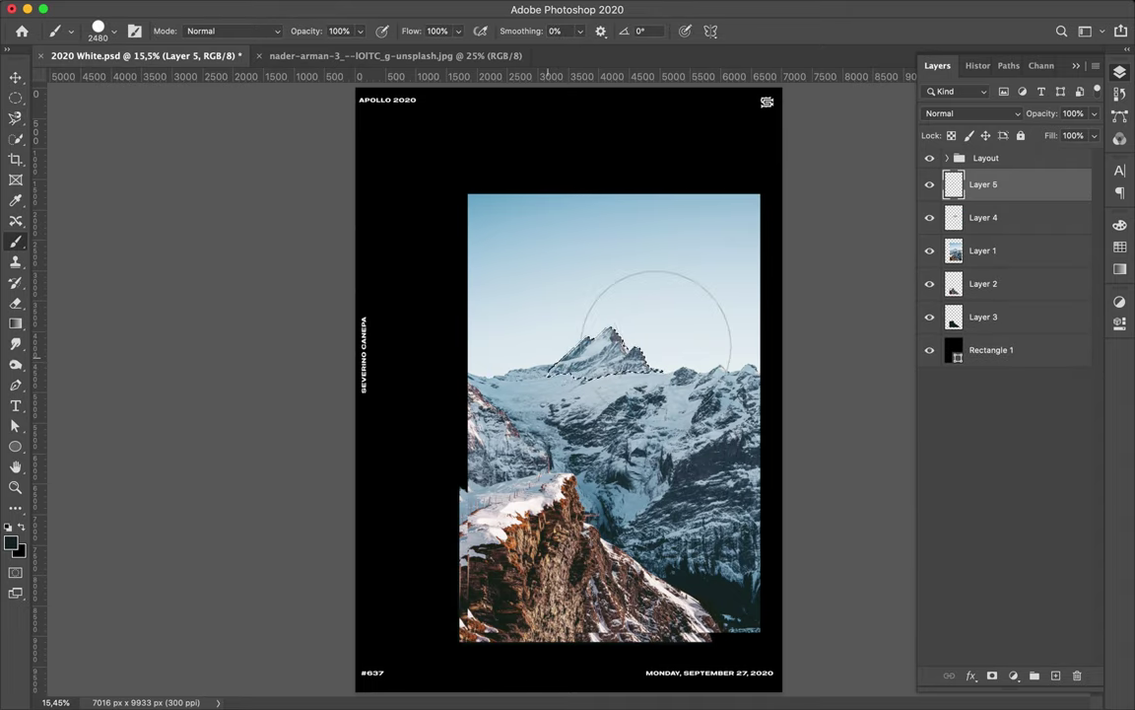
{"action": "key", "text": "alt+BackSpace"}
{"action": "key", "text": "ctrl+d"}
{"action": "key", "text": "m"}
- Blur the peak shadow, set it under the peak, link both, and return Layer 1 to the top
{"action": "key", "text": "ctrl+alt+f"}
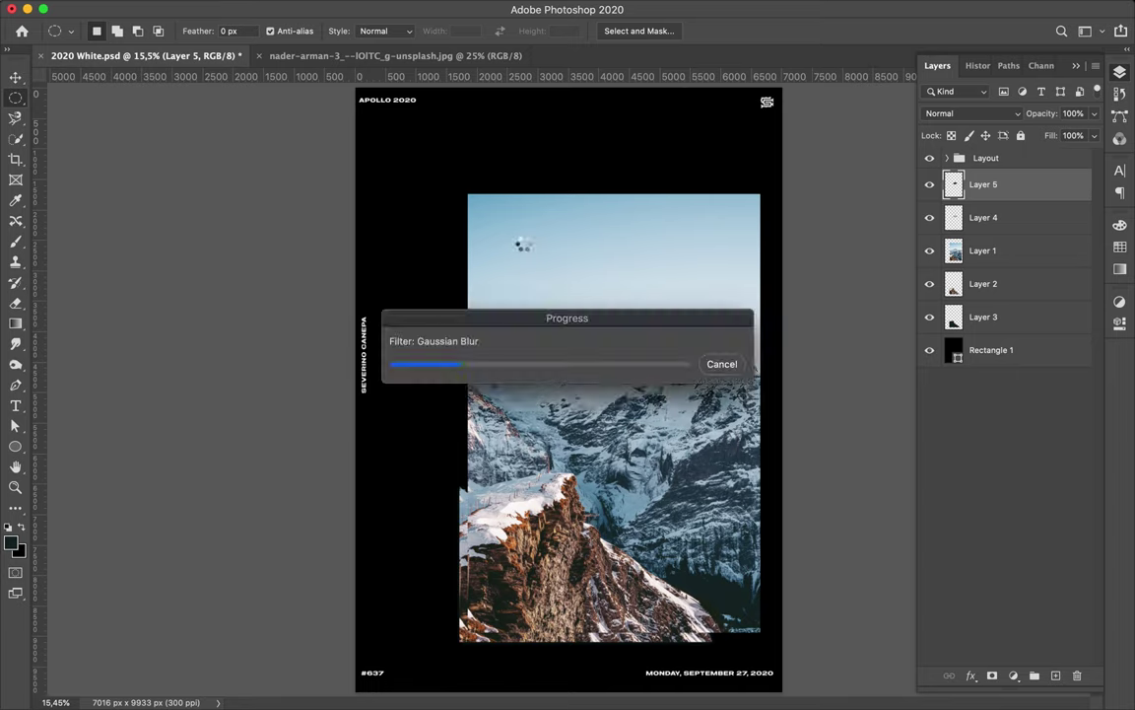
{"action": "left_click_drag", "start_coordinate": [1004, 191], "coordinate": [1007, 224]}
{"action": "left_click", "coordinate": [1010, 192], "text": "shift"}
{"action": "right_click", "coordinate": [964, 230]}
{"action": "left_click", "coordinate": [892, 344]}
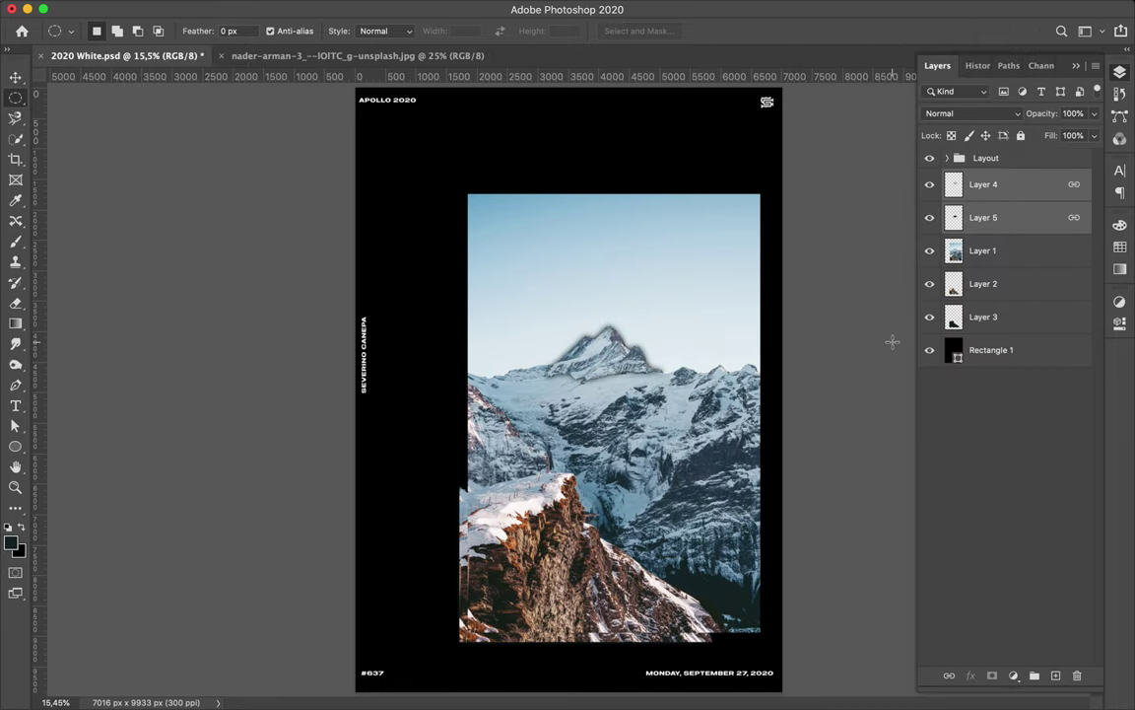
{"action": "left_click_drag", "start_coordinate": [1006, 270], "coordinate": [1005, 178]}
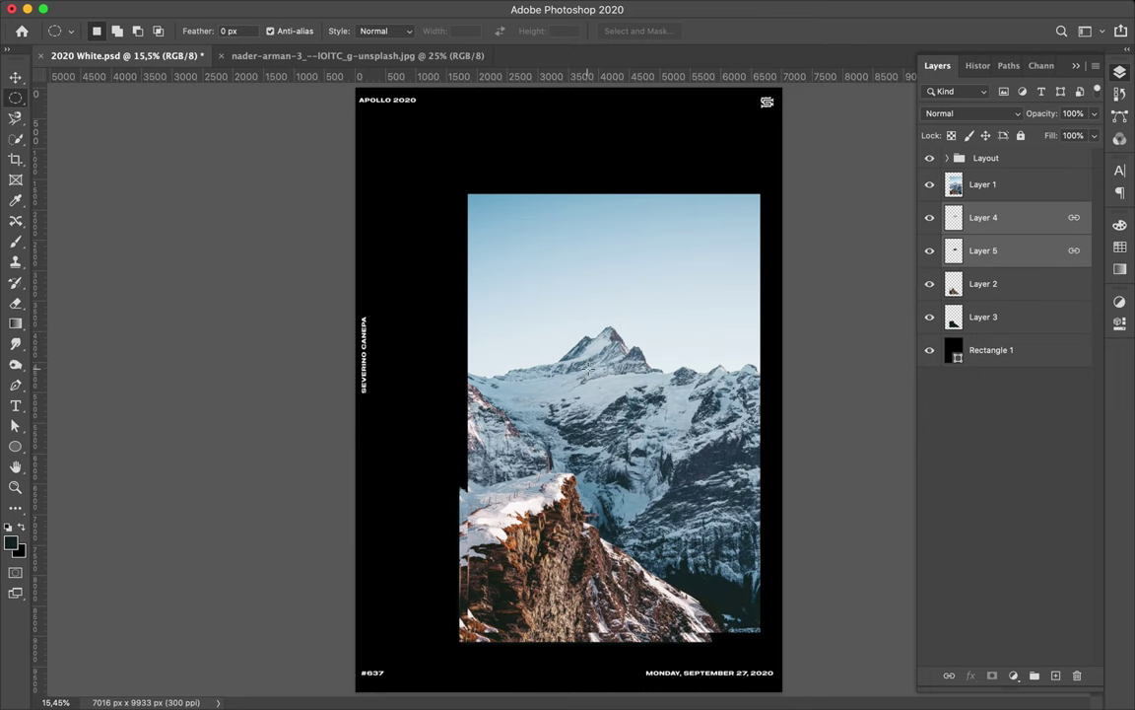
{"action": "scroll", "coordinate": [538, 437], "scroll_direction": "up", "scroll_amount": 2}
{"action": "key", "text": "l"}
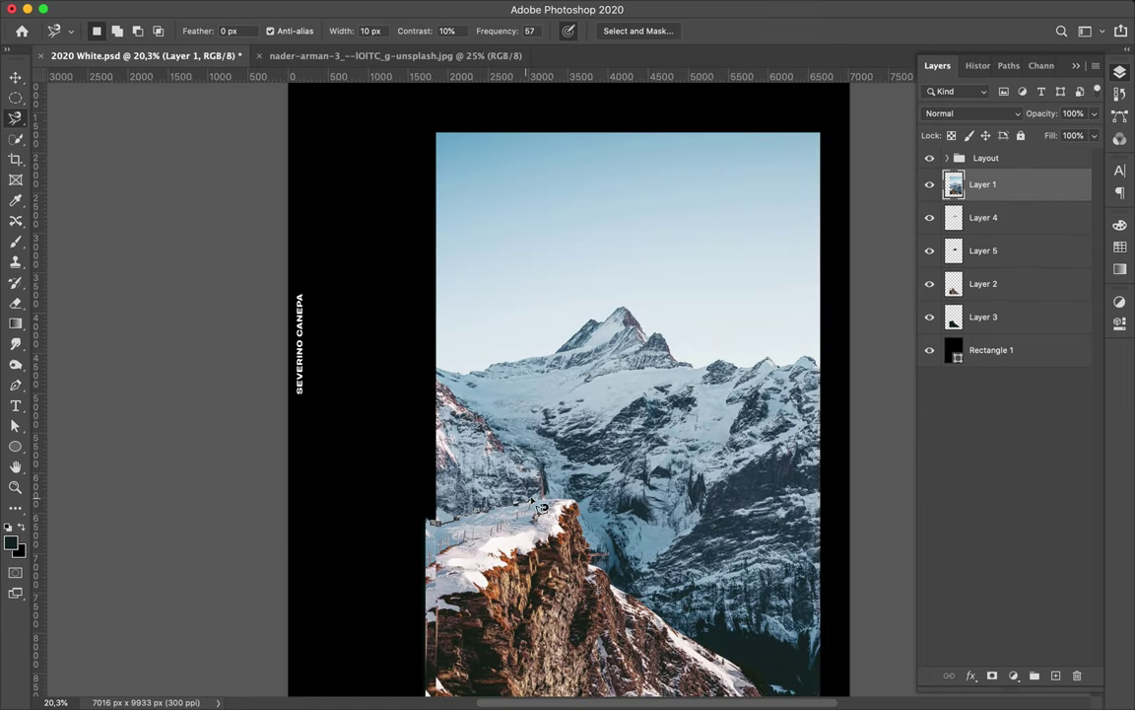
- Copy the left-edge strip to its own layer and give it a dark, blurred shadow
{"action": "double_click", "coordinate": [424, 519]}
{"action": "key", "text": "ctrl+j"}
{"action": "key", "text": "ctrl+j"}
{"action": "key", "text": "b"}
{"action": "left_click_drag", "start_coordinate": [463, 395], "coordinate": [436, 443]}
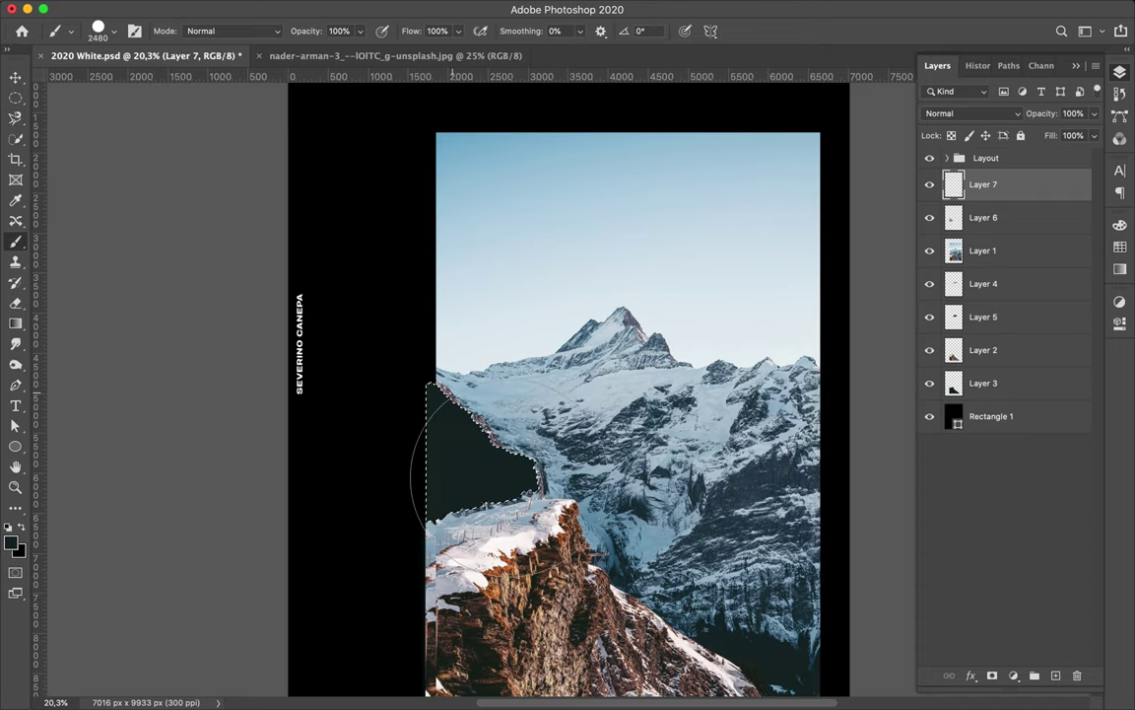
{"action": "key", "text": "m"}
{"action": "key", "text": "ctrl+d"}
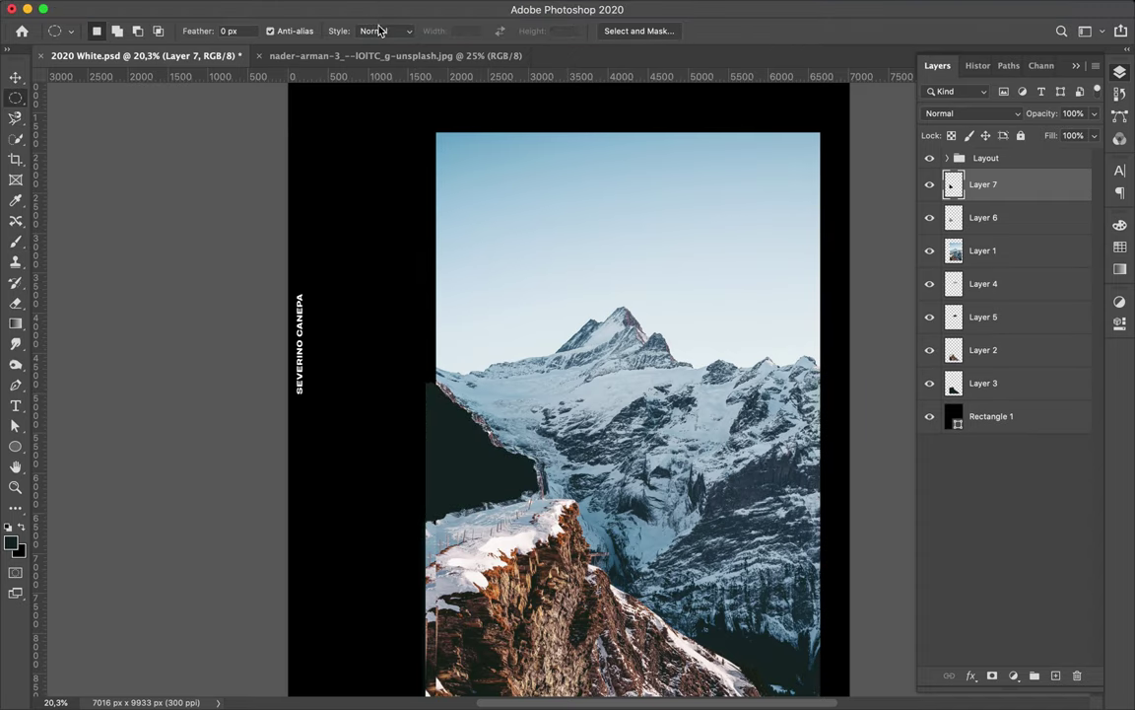
{"action": "key", "text": "ctrl+f"}
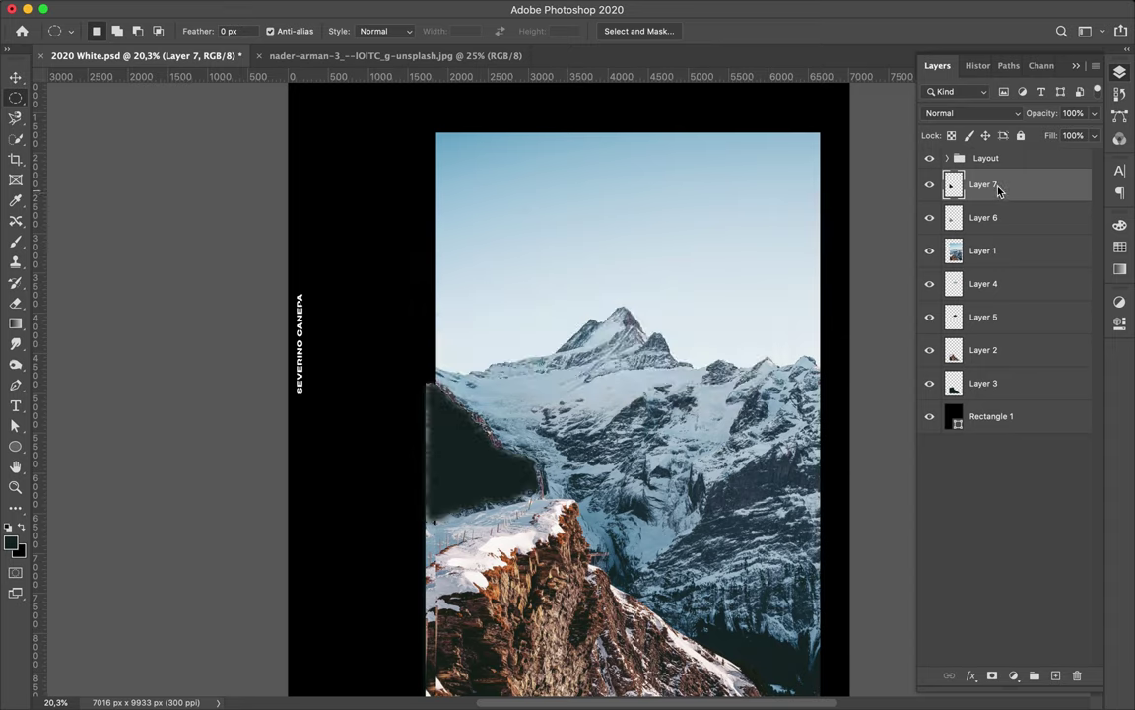
- Link the strip with its shadow and move the pair lower in the layer stack
{"action": "left_click", "coordinate": [986, 217], "text": "shift"}
{"action": "right_click", "coordinate": [1006, 186]}
{"action": "left_click", "coordinate": [836, 342]}
{"action": "left_click_drag", "start_coordinate": [985, 192], "coordinate": [1005, 269]}
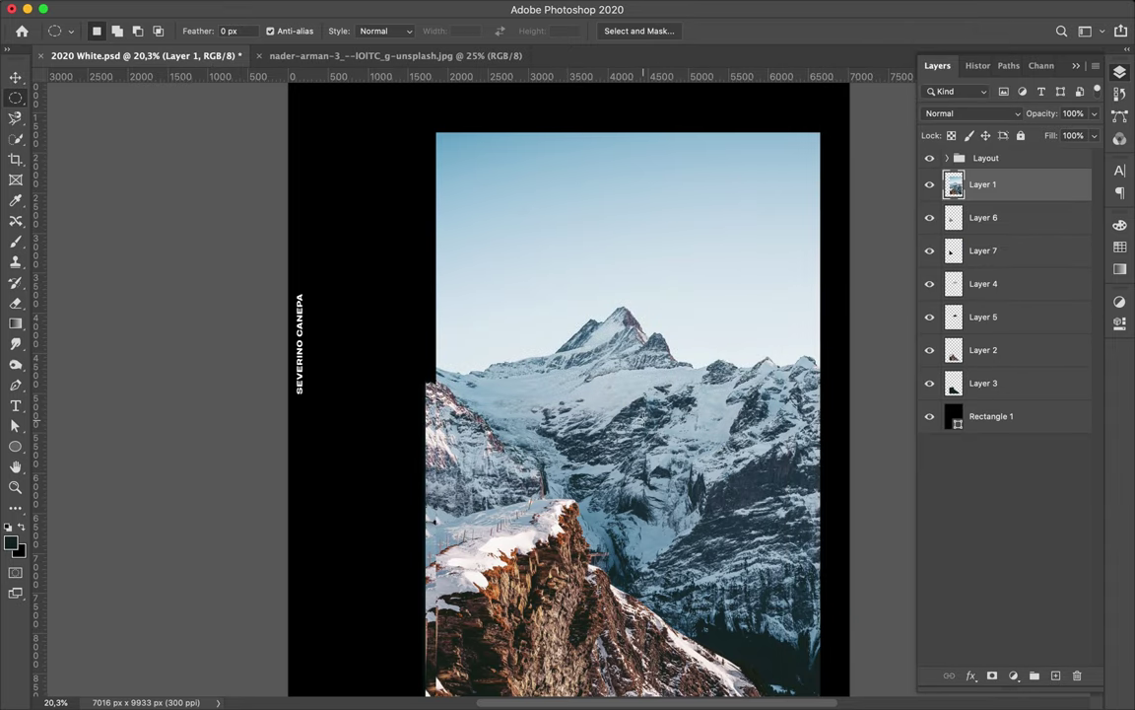
{"action": "key", "text": "l"}
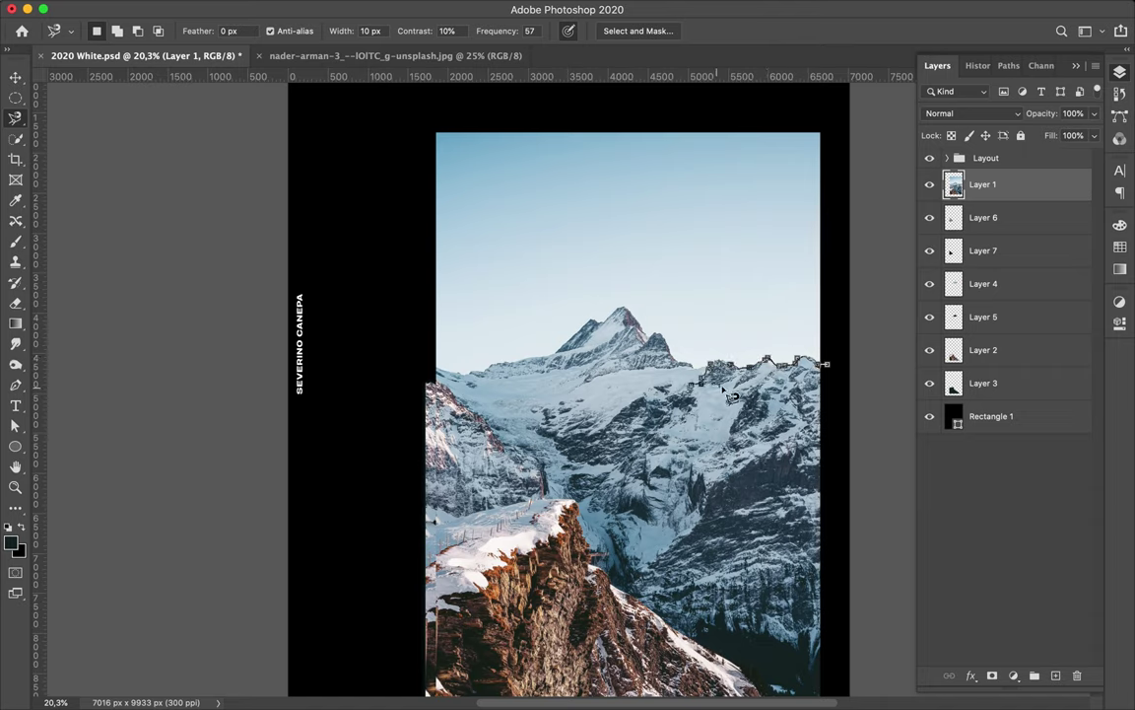
- Copy the right-hand ridge to its own layer and paint a dark shadow layer for it
{"action": "key", "text": "Return"}
{"action": "key", "text": "ctrl+j"}
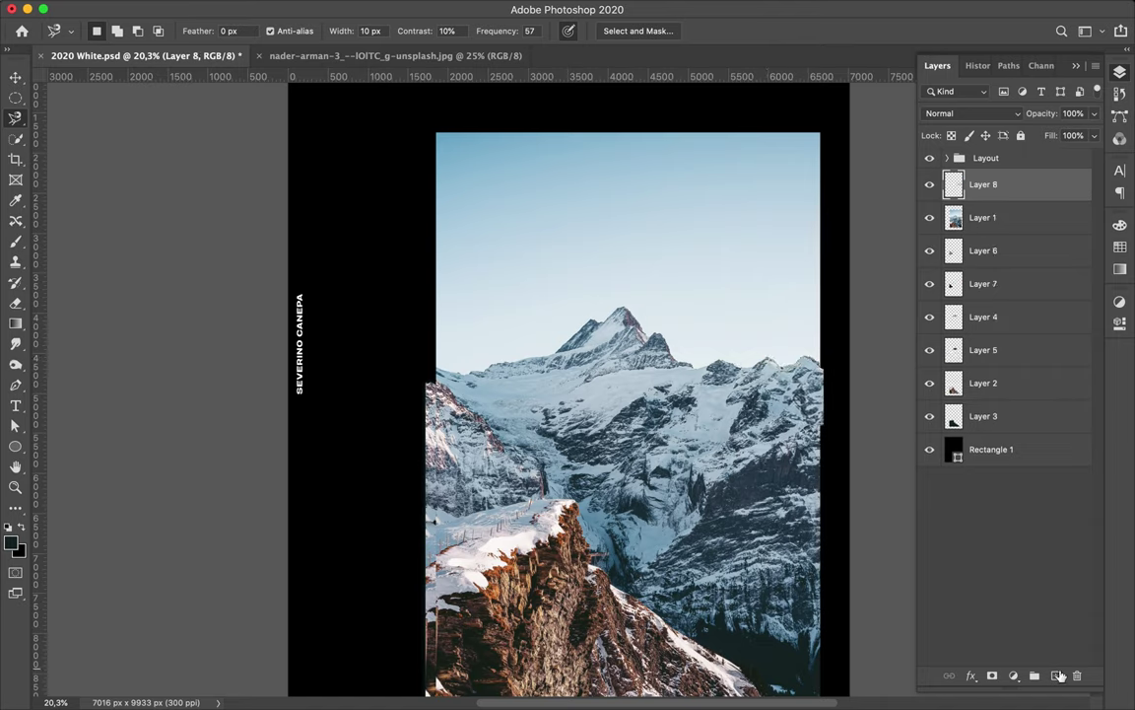
{"action": "key", "text": "ctrl+j"}
{"action": "key", "text": "b"}
{"action": "left_click_drag", "start_coordinate": [779, 375], "coordinate": [727, 329]}
- Gaussian-blur the ridge shadow and move the original photo back to the top
{"action": "key", "text": "m"}
{"action": "key", "text": "ctrl+d"}
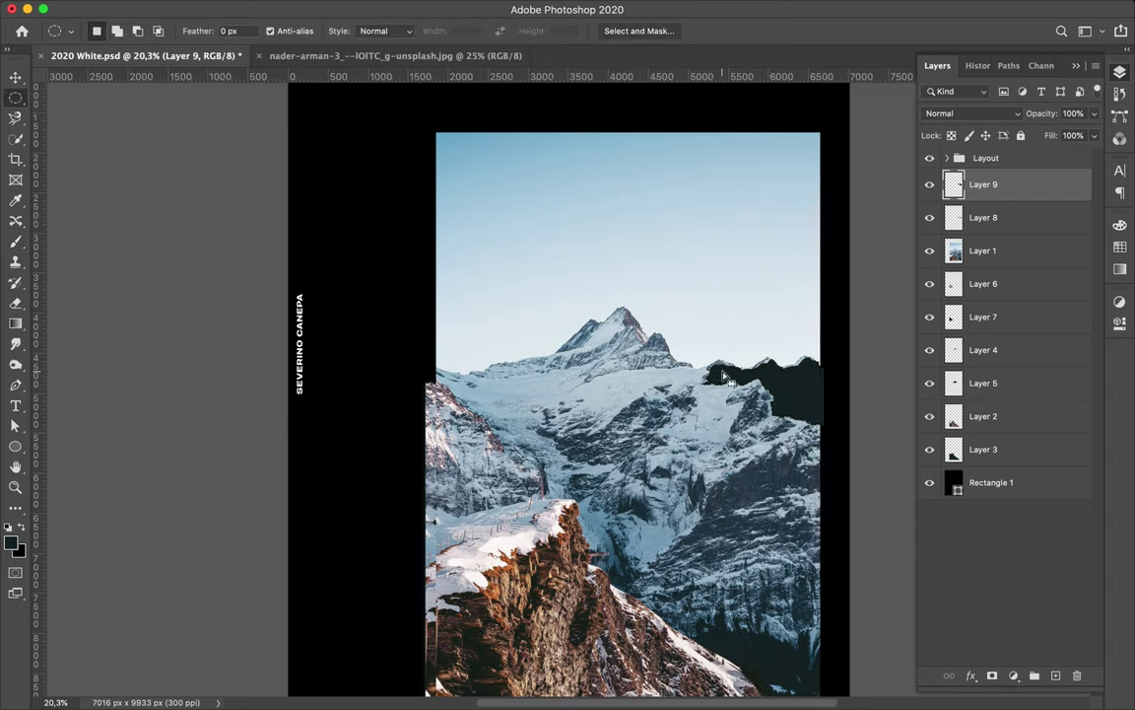
{"action": "left_click", "coordinate": [378, 8]}
{"action": "left_click", "coordinate": [409, 30]}
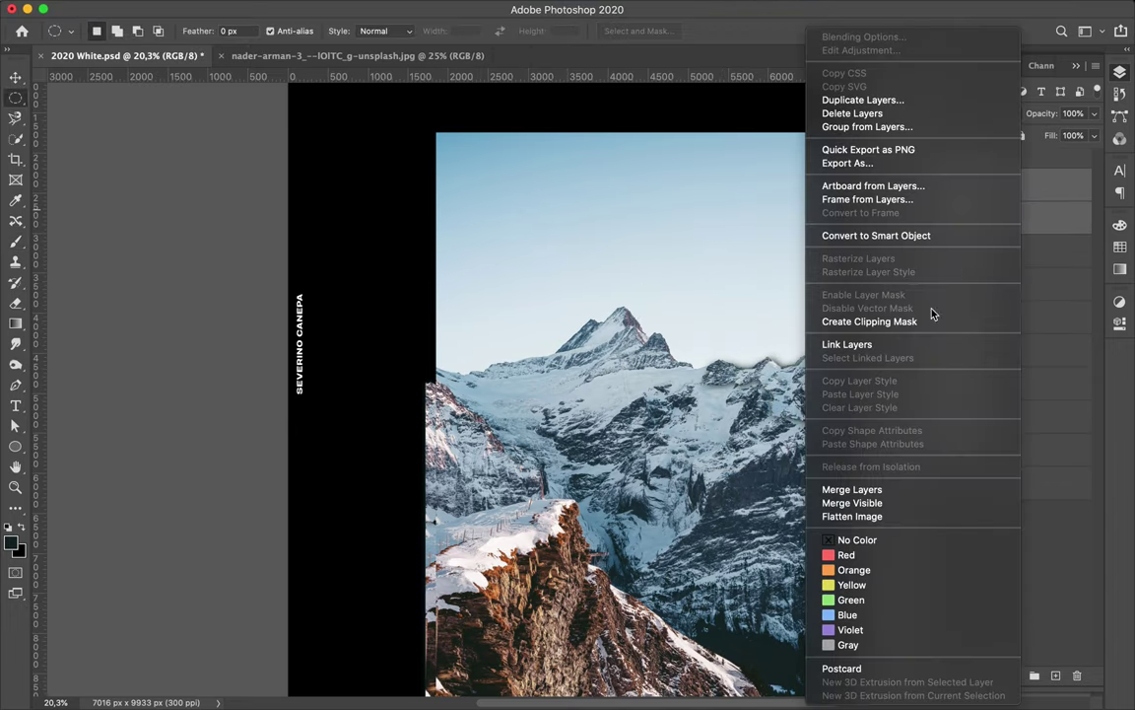
{"action": "left_click_drag", "start_coordinate": [1001, 253], "coordinate": [1001, 178]}
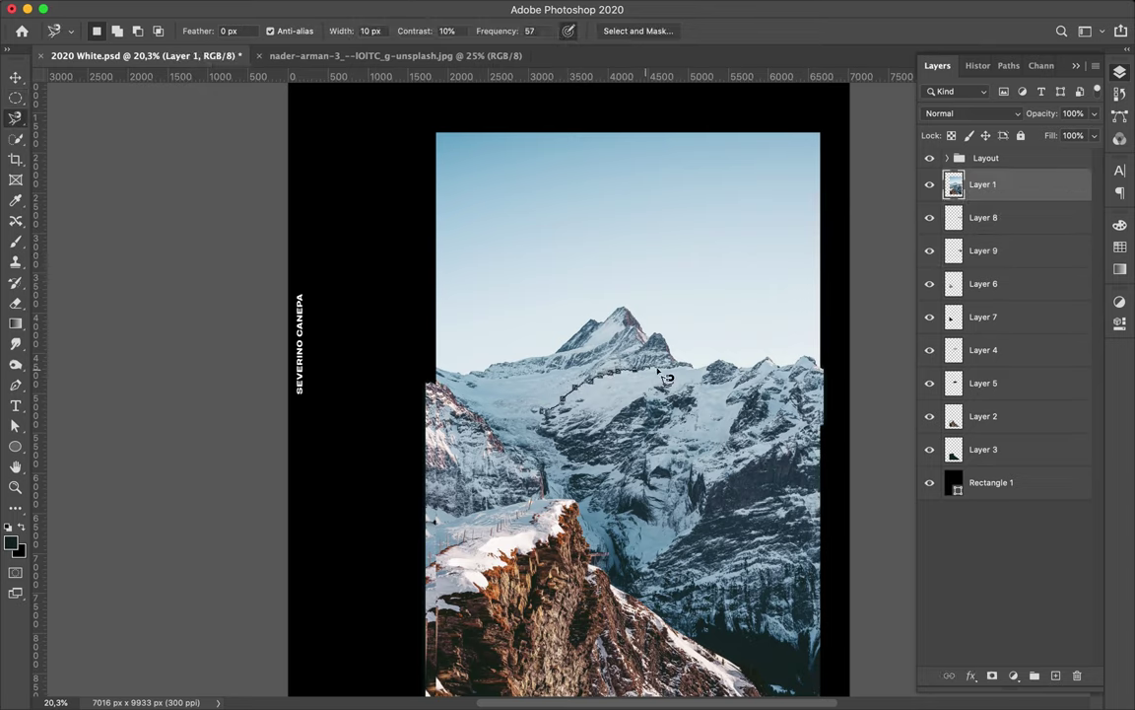
- Copy the mid-slope to its own layer with a dark-filled, blurred shadow layer
{"action": "double_click", "coordinate": [550, 422]}
{"action": "key", "text": "ctrl+j"}
{"action": "key", "text": "ctrl+shift+alt+n"}
{"action": "key", "text": "b"}
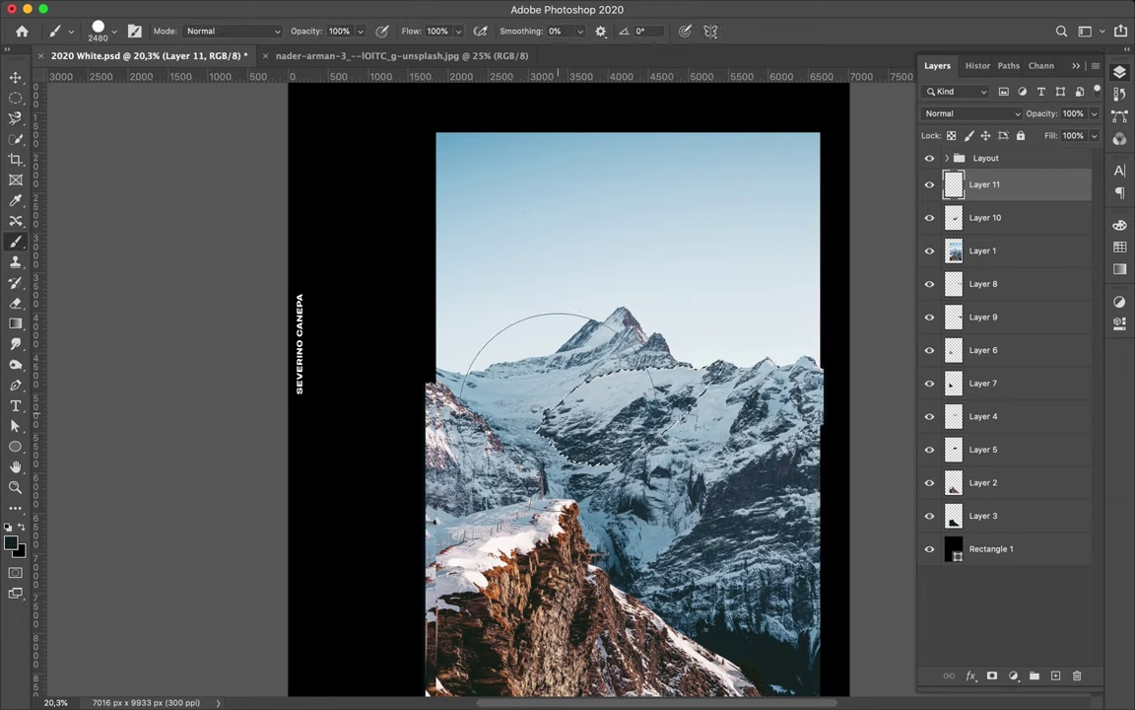
{"action": "key", "text": "alt+BackSpace"}
{"action": "key", "text": "ctrl+d"}
{"action": "key", "text": "m"}
{"action": "key", "text": "ctrl+f"}
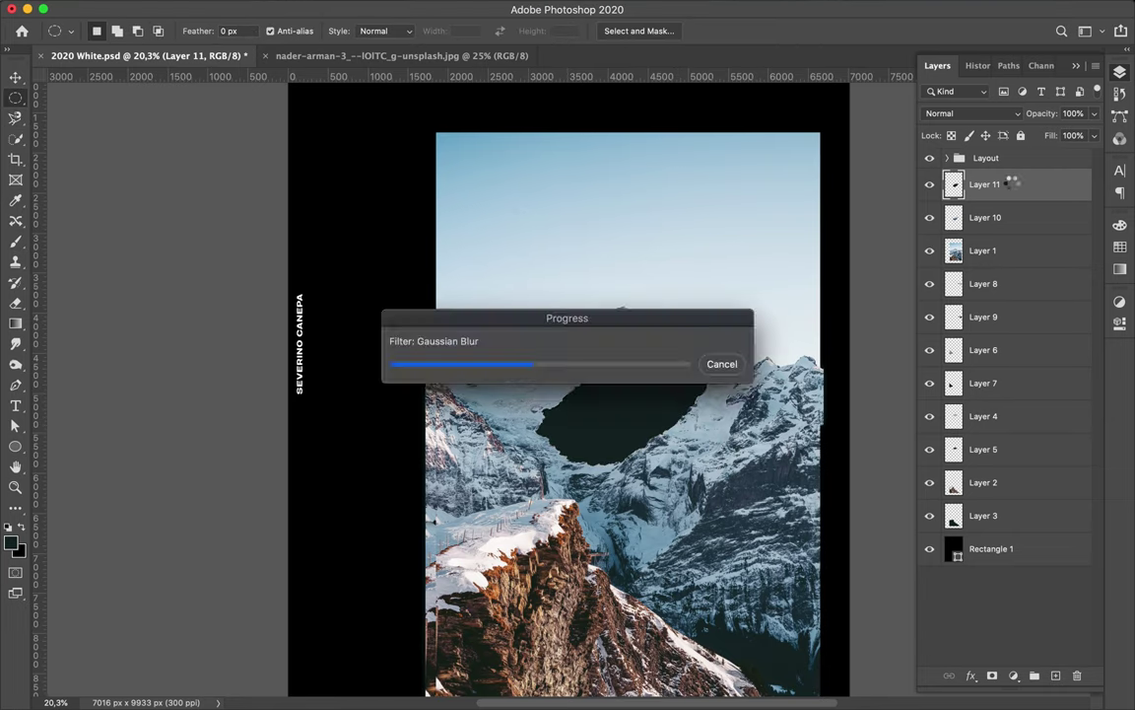
- Place the slope shadow beneath the slope copy and bring the original photo to the top
{"action": "right_click", "coordinate": [1021, 197]}
{"action": "mouse_move", "coordinate": [1012, 187]}
{"action": "left_mouse_down"}
{"action": "mouse_move", "coordinate": [1009, 236]}
{"action": "mouse_move", "coordinate": [1015, 175]}
{"action": "left_mouse_up"}
{"action": "left_click", "coordinate": [1021, 254]}
{"action": "key", "text": "l"}
{"action": "scroll", "coordinate": [694, 634], "scroll_direction": "down", "scroll_amount": 2}
- Copy the lower-right mountain area to its own layer and paint a dark shadow from its outline
{"action": "left_click", "coordinate": [767, 643]}
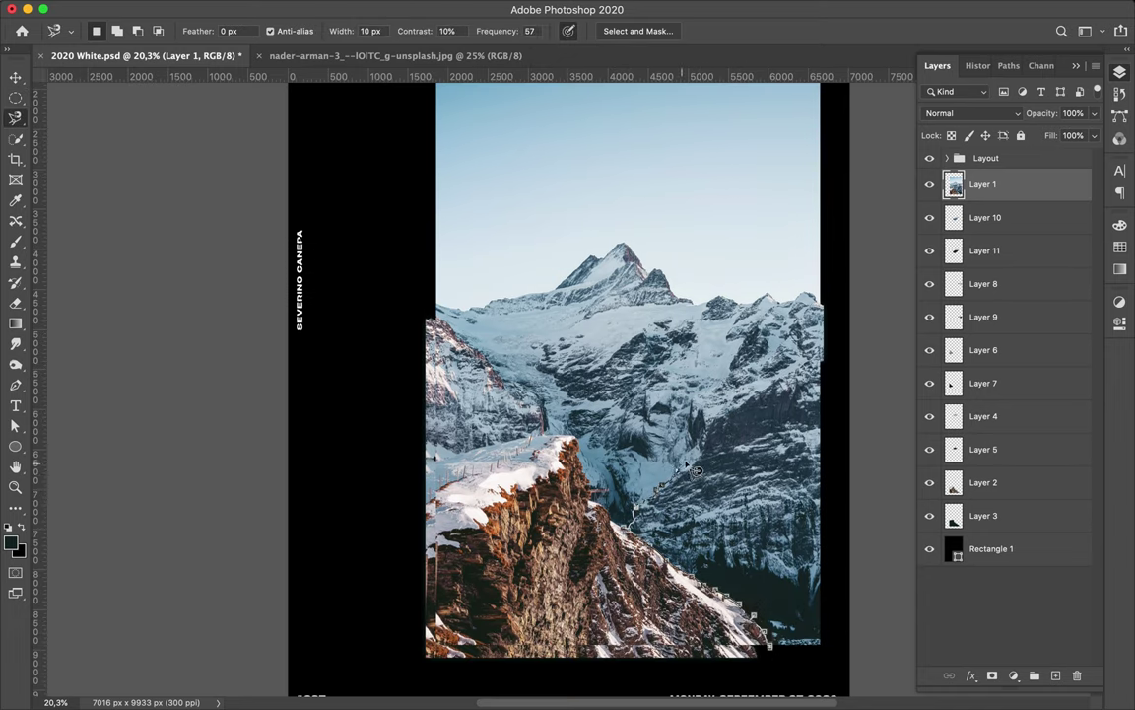
{"action": "left_click", "coordinate": [768, 644]}
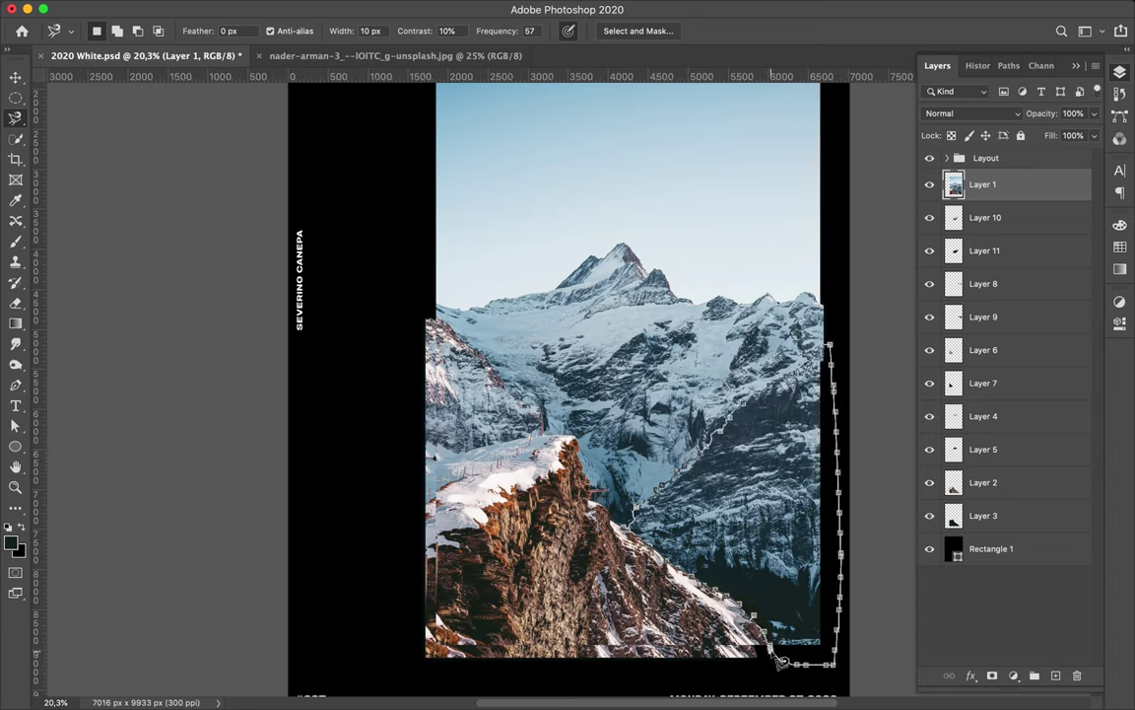
{"action": "key", "text": "ctrl+j"}
{"action": "key", "text": "v"}
{"action": "left_click", "coordinate": [953, 184], "text": "ctrl"}
{"action": "key", "text": "ctrl+shift+alt+n"}
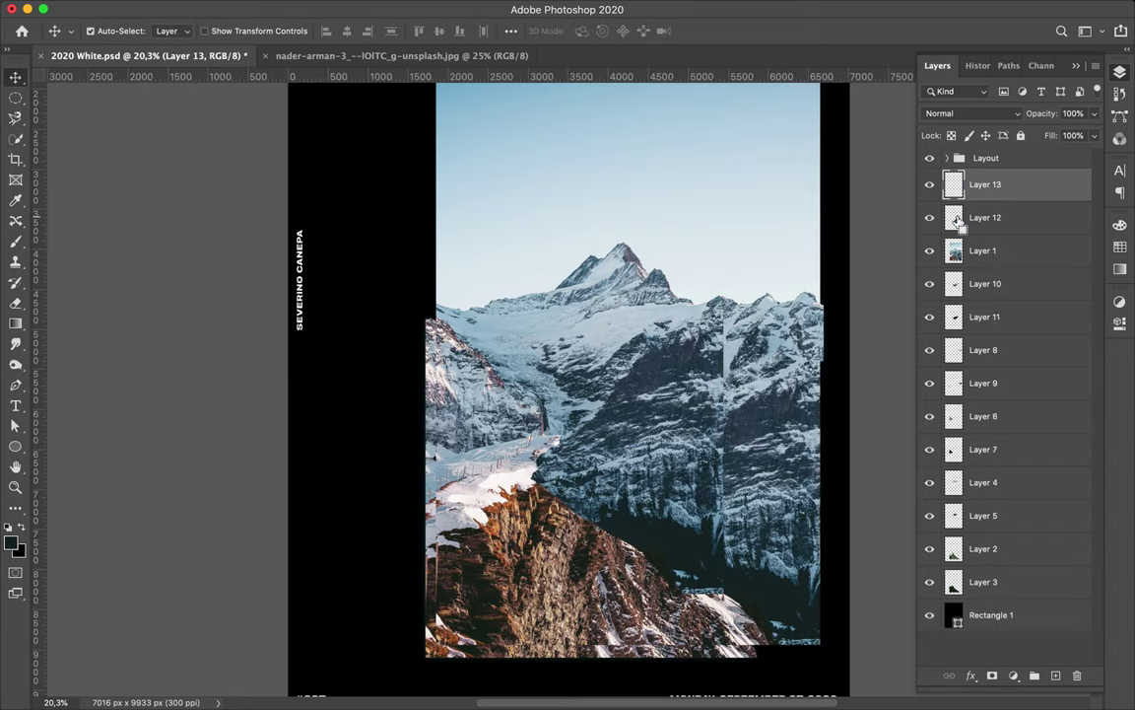
{"action": "key", "text": "b"}
{"action": "left_click_drag", "start_coordinate": [727, 335], "coordinate": [703, 542]}
- Blur the lower-right shadow, clip it to the rock piece, and raise the original photo to the top
{"action": "key", "text": "m"}
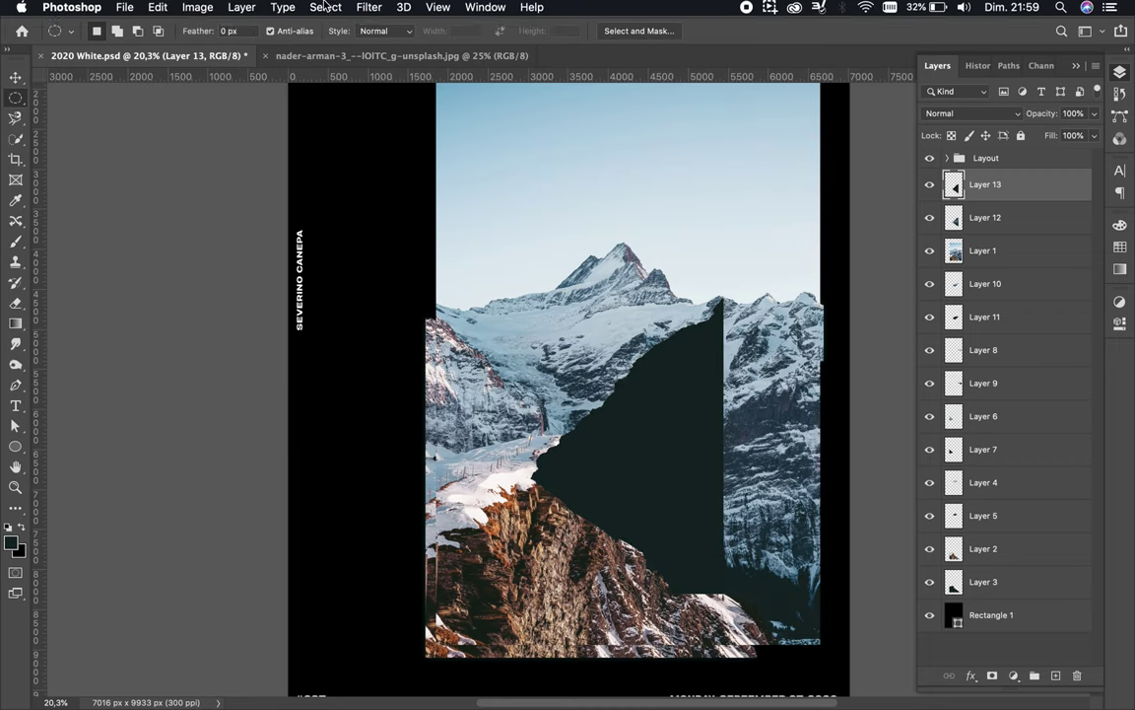
{"action": "key", "text": "ctrl+d"}
{"action": "key", "text": "ctrl+f"}
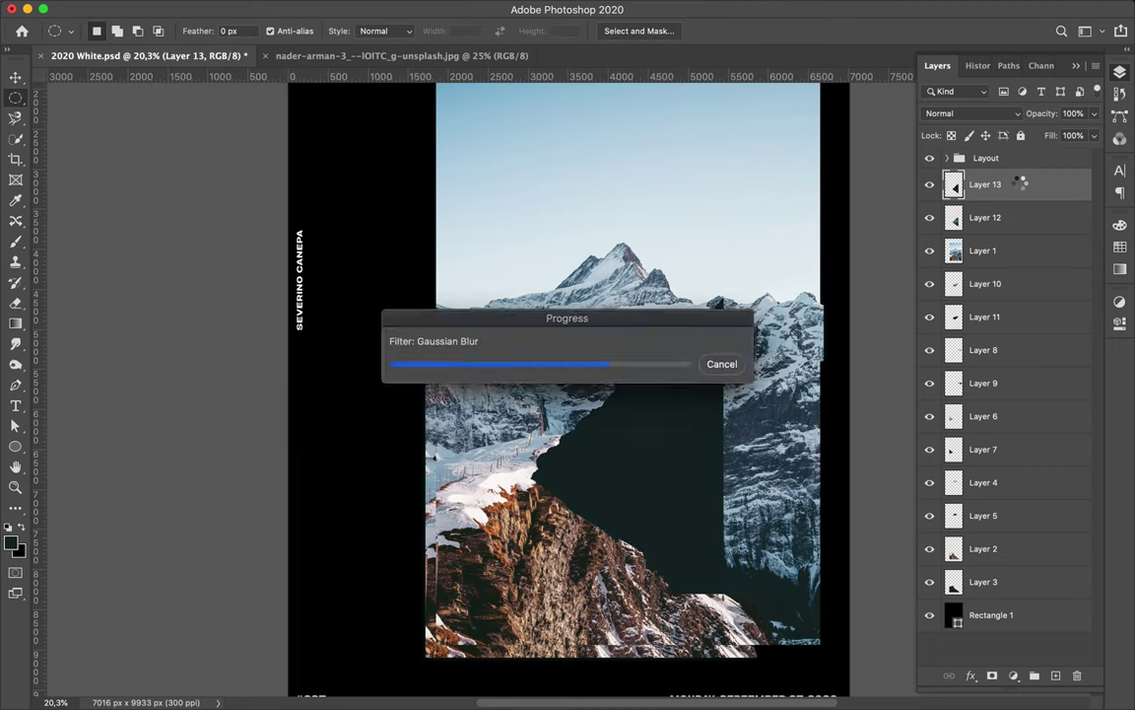
{"action": "left_click", "coordinate": [1015, 217], "text": "shift"}
{"action": "right_click", "coordinate": [1016, 217]}
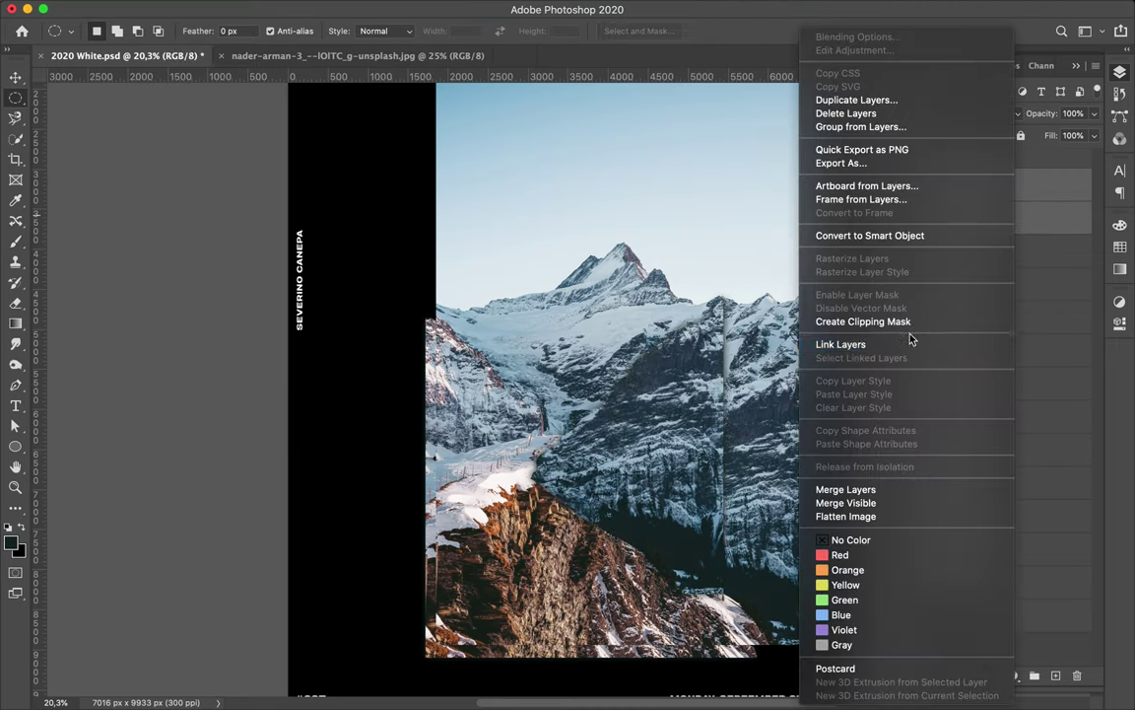
{"action": "left_click", "coordinate": [907, 325]}
{"action": "key", "text": "l"}
{"action": "key", "text": "alt+bracketright"}
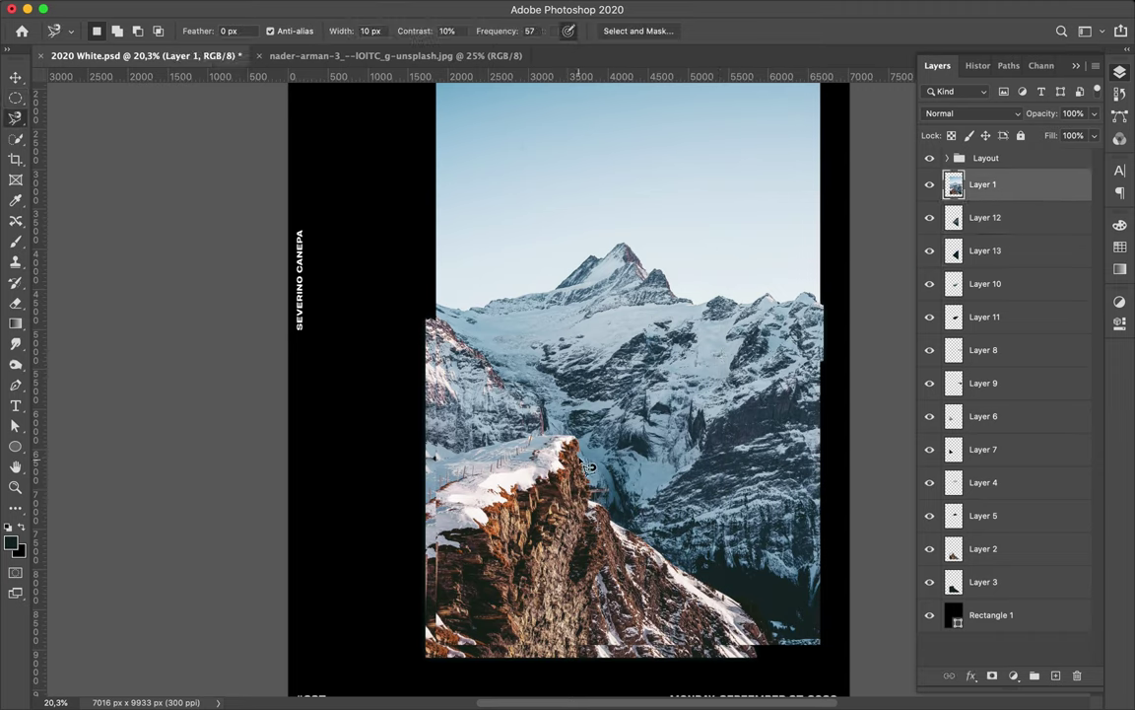
{"action": "left_click", "coordinate": [571, 456]}
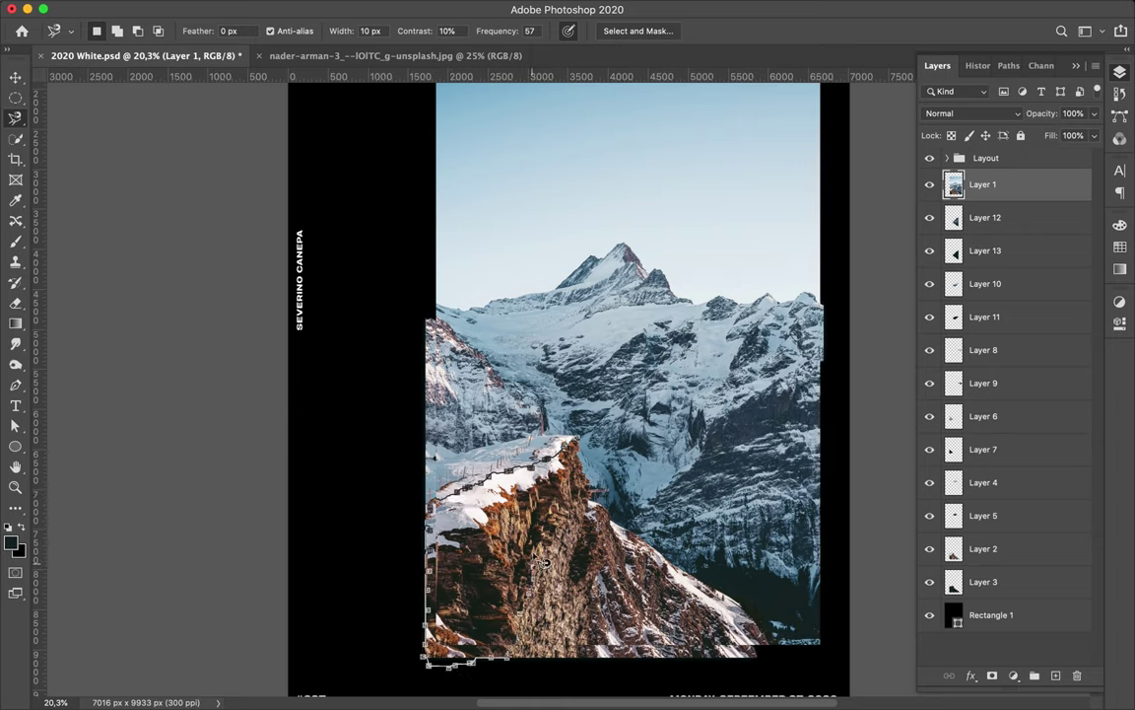
- Copy the foreground rock up-right onto the mountains and duplicate it as a solid dark shadow
{"action": "left_click", "coordinate": [585, 452]}
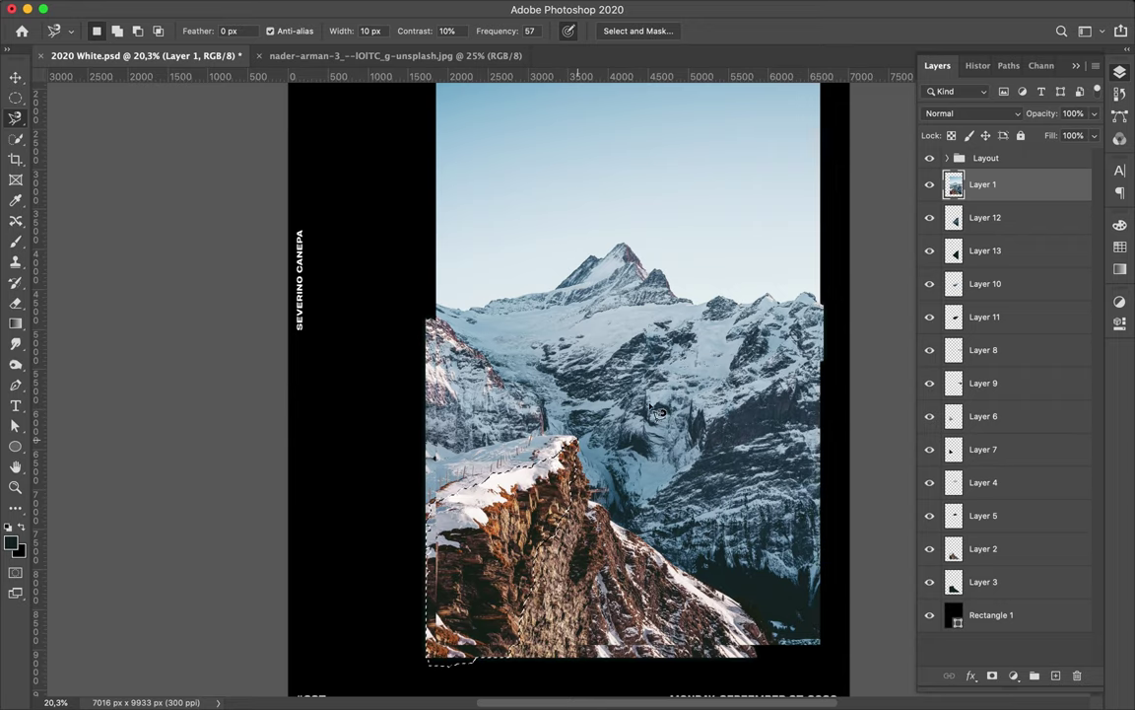
{"action": "key", "text": "ctrl+j"}
{"action": "left_click_drag", "start_coordinate": [622, 504], "coordinate": [737, 301]}
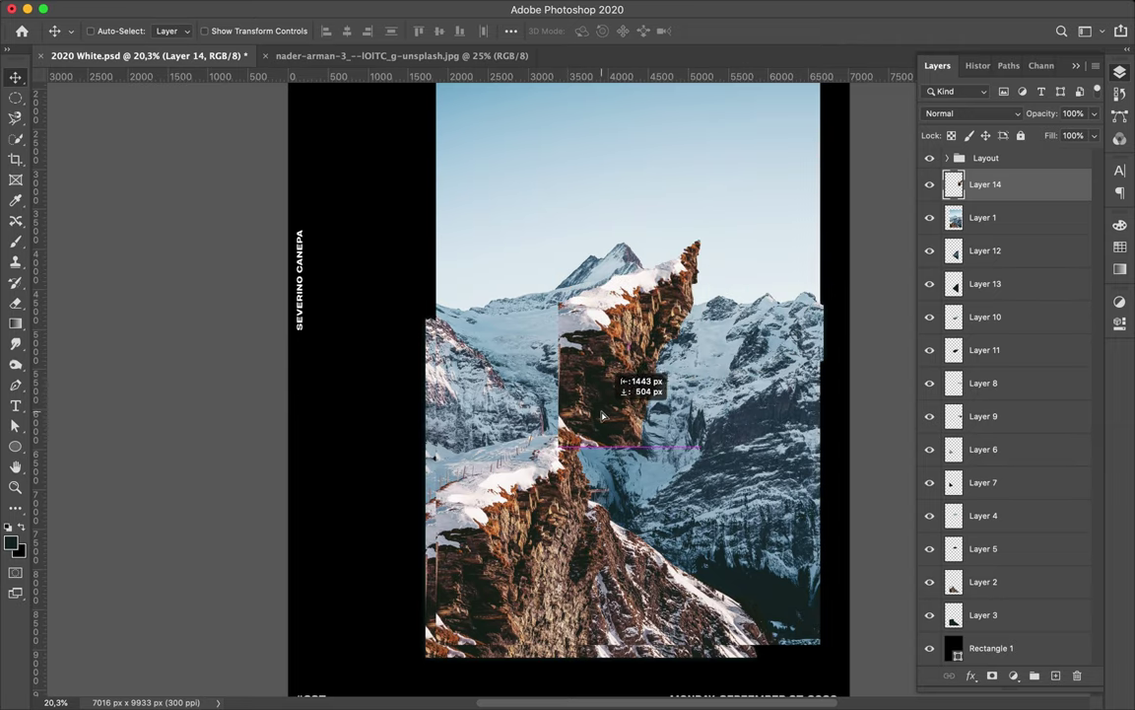
{"action": "key", "text": "ctrl+j"}
{"action": "key", "text": "shift+alt+BackSpace"}
{"action": "key", "text": "m"}
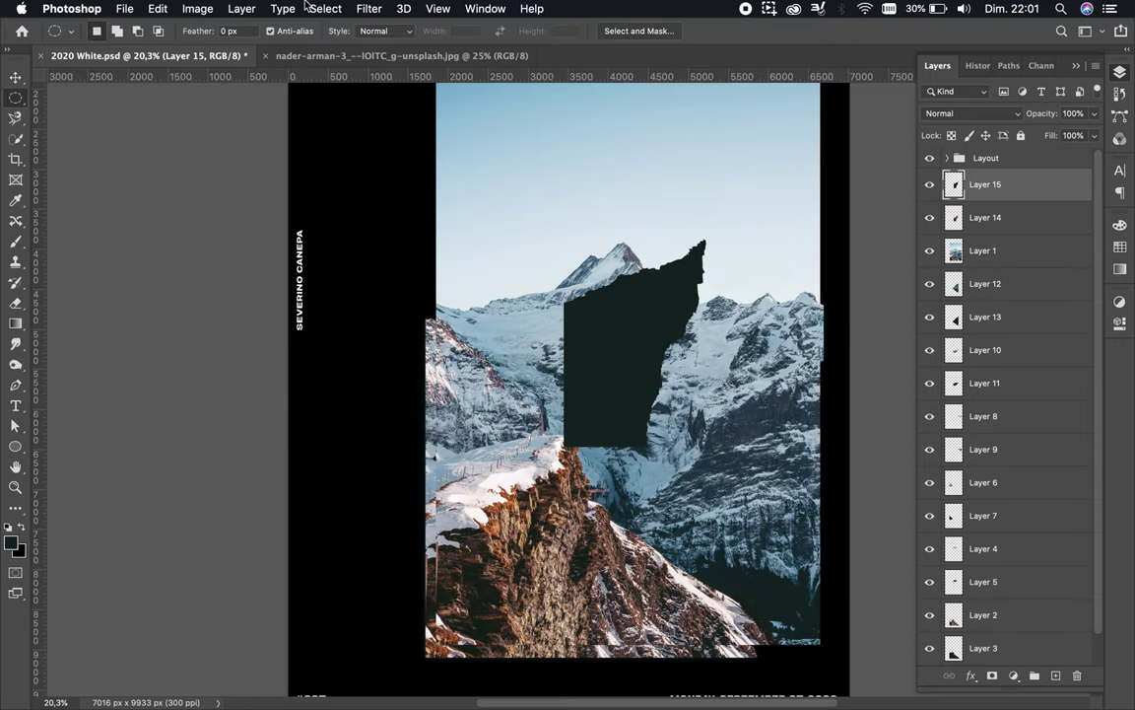
- Gaussian-blur the rock shadow, set it under the rock, and move both beneath Layer 1
{"action": "left_click", "coordinate": [356, 9]}
{"action": "left_click", "coordinate": [379, 51]}
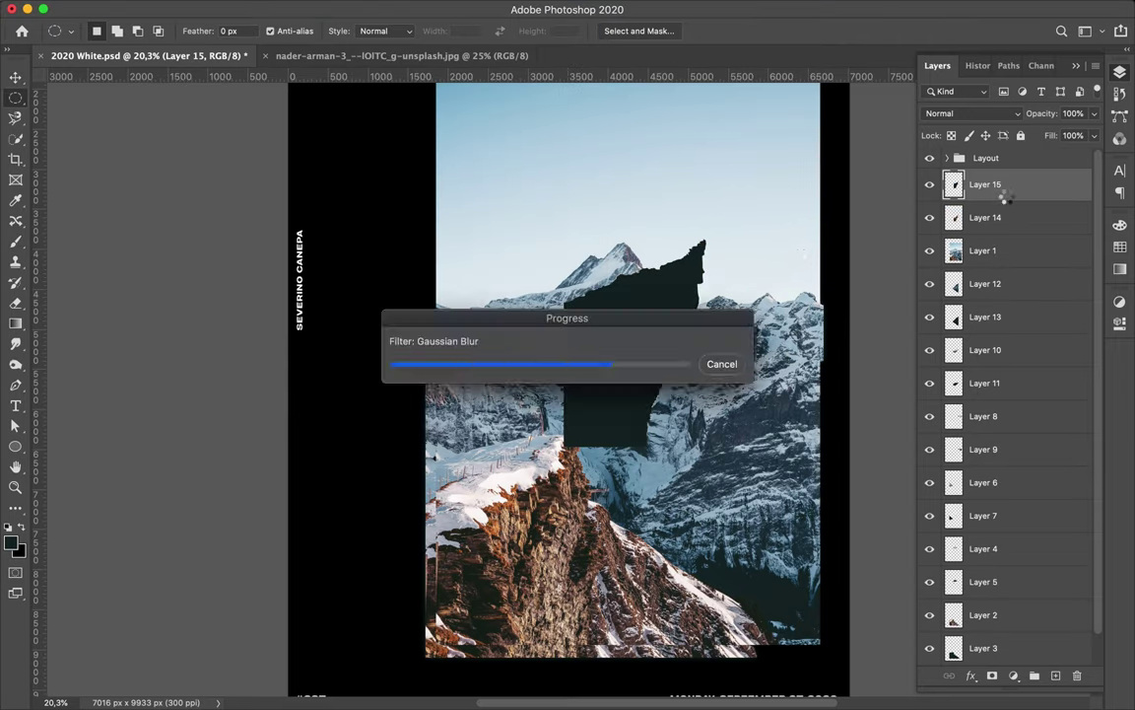
{"action": "left_click_drag", "start_coordinate": [1001, 185], "coordinate": [1003, 228]}
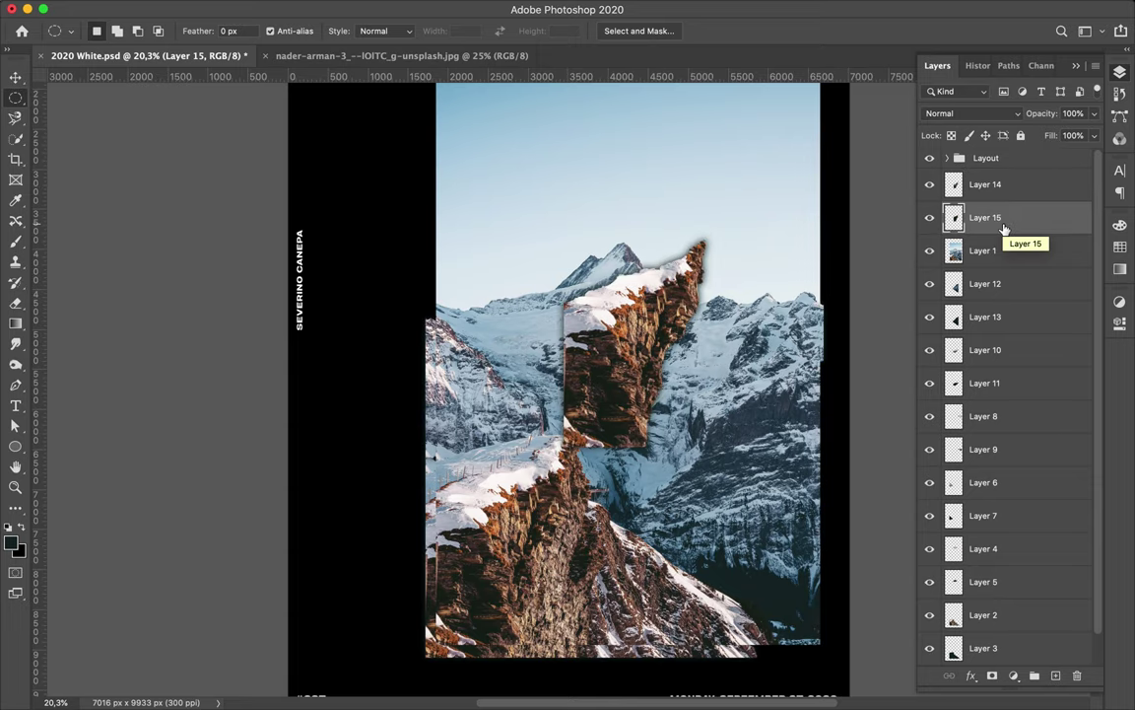
{"action": "left_click", "coordinate": [1002, 189], "text": "shift"}
{"action": "left_click", "coordinate": [1019, 221], "text": "super"}
{"action": "left_click", "coordinate": [1019, 221], "text": "shift"}
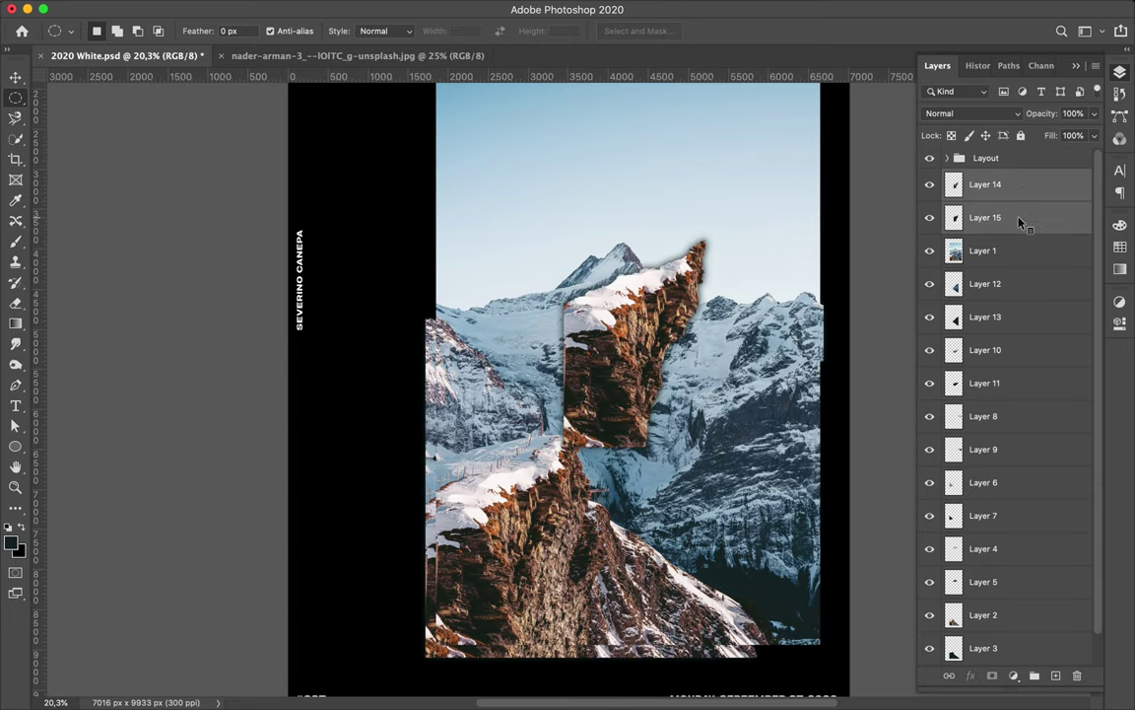
{"action": "left_click_drag", "start_coordinate": [1001, 217], "coordinate": [1026, 261]}
{"action": "scroll", "coordinate": [732, 328], "scroll_direction": "up", "scroll_amount": 1}
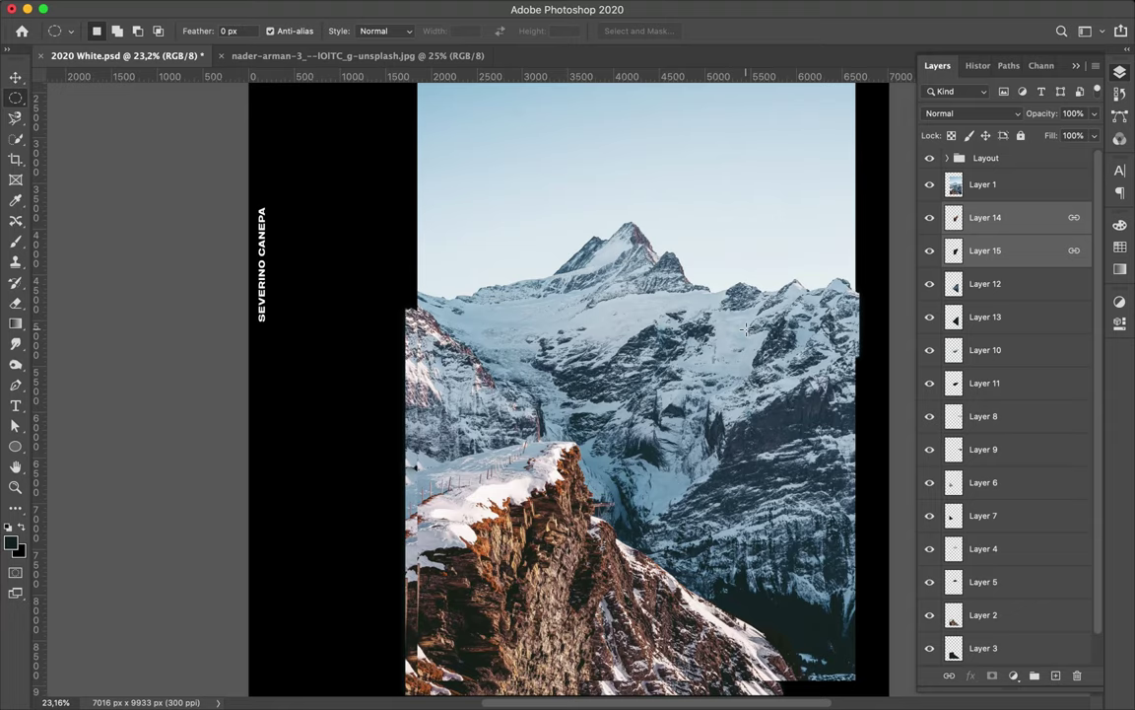
{"action": "key", "text": "l"}
{"action": "key", "text": "alt+bracketright"}
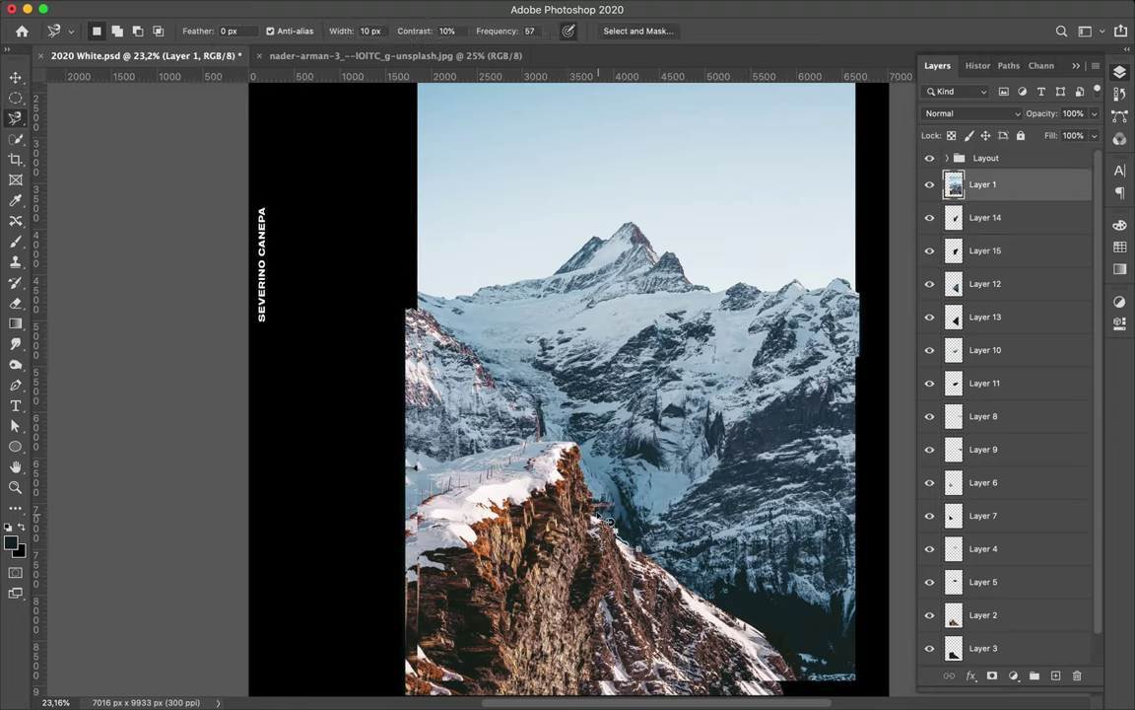
- Copy the traced mountainside to Layer 16 and paint its outline dark on a new layer
{"action": "left_click", "coordinate": [485, 350]}
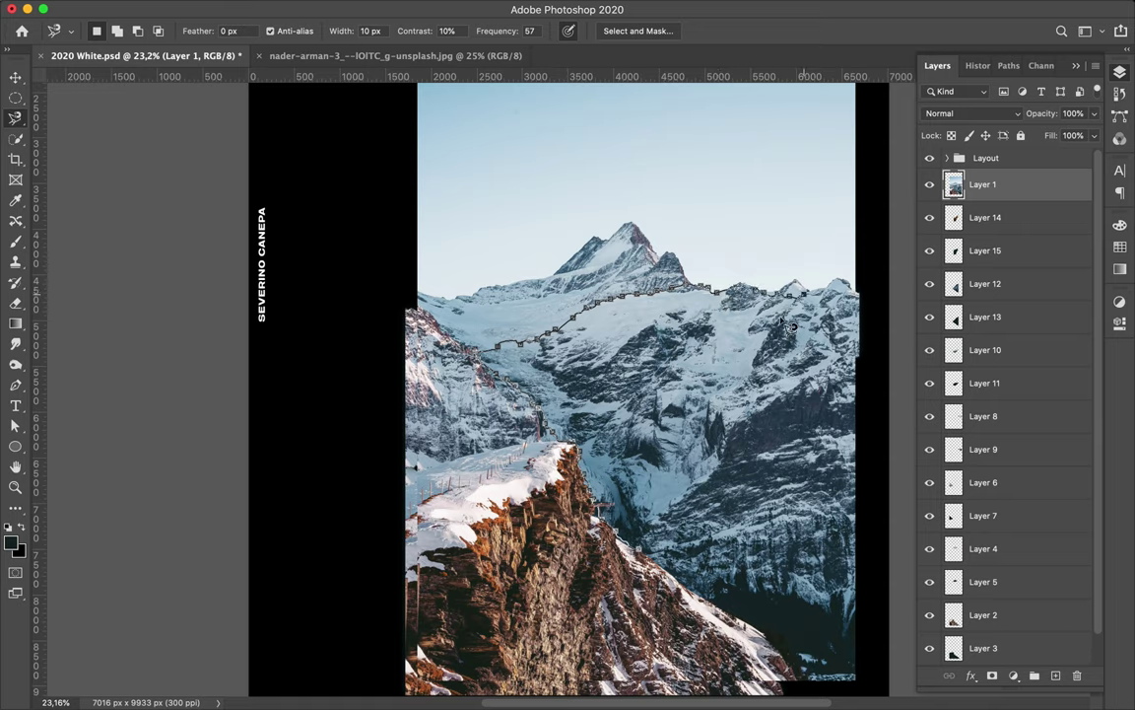
{"action": "double_click", "coordinate": [665, 529]}
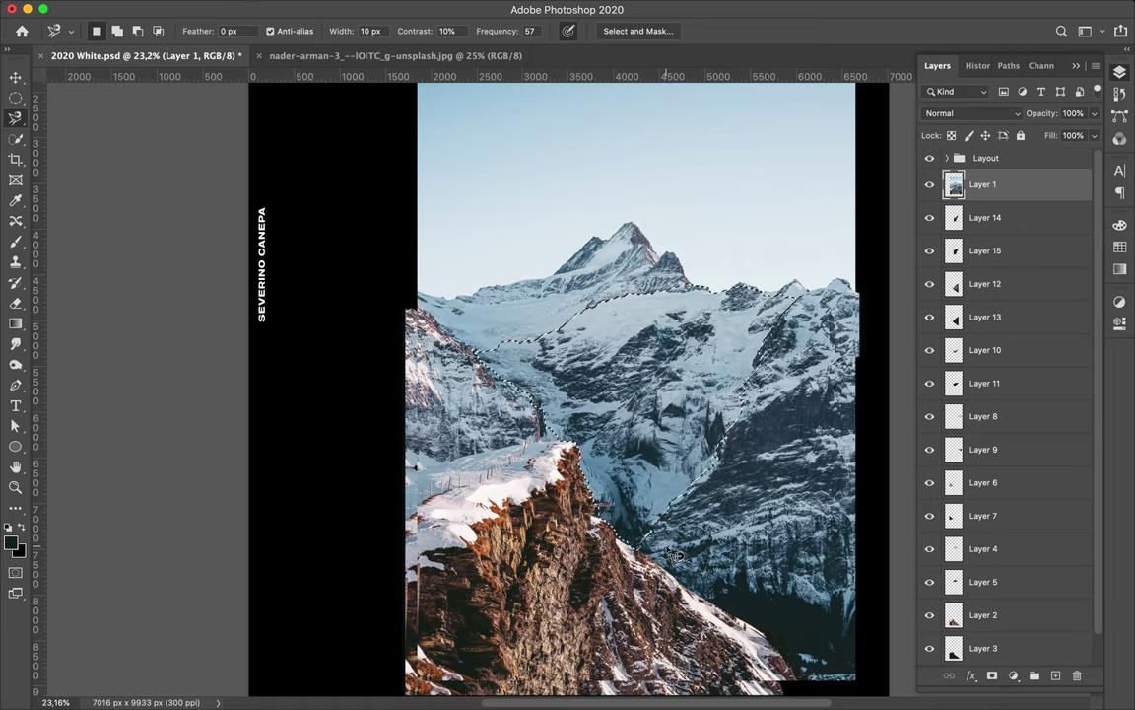
{"action": "key", "text": "ctrl+j"}
{"action": "left_click", "coordinate": [1057, 676]}
{"action": "left_click", "coordinate": [954, 217], "text": "ctrl"}
{"action": "key", "text": "b"}
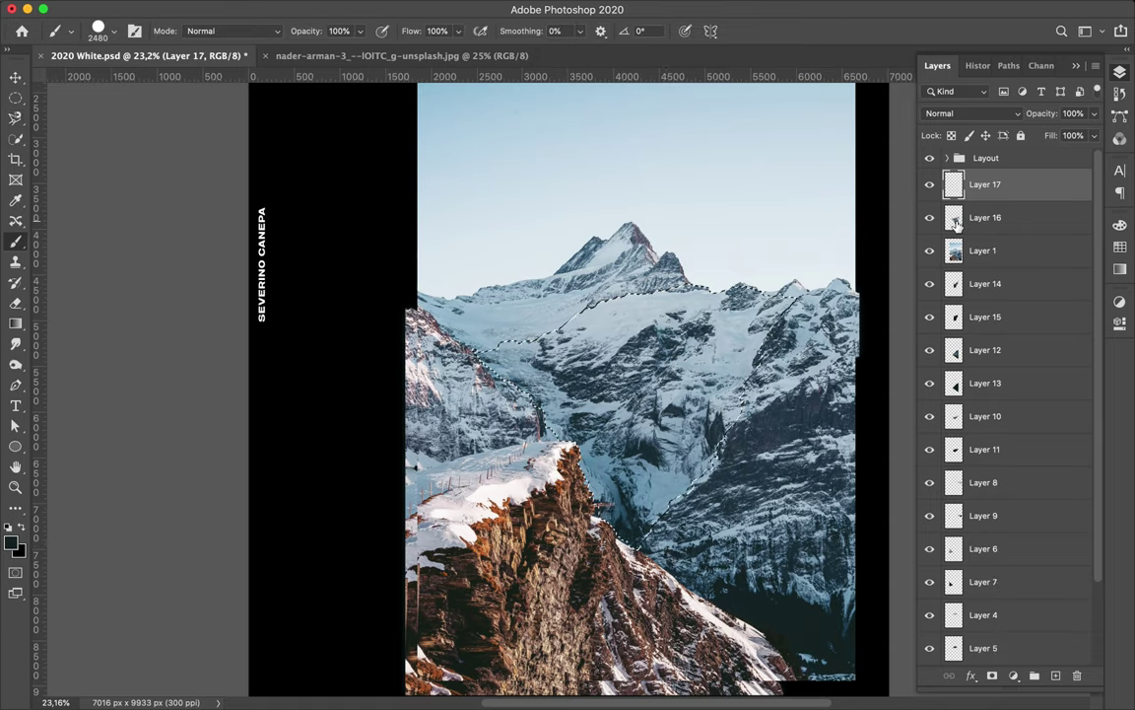
{"action": "left_click_drag", "start_coordinate": [552, 326], "coordinate": [646, 473]}
- Gaussian-blur the dark shape and place it beneath the mountainside cut-out
{"action": "key", "text": "m"}
{"action": "key", "text": "ctrl+d"}
{"action": "key", "text": "ctrl+alt+f"}
{"action": "key", "text": "Return"}
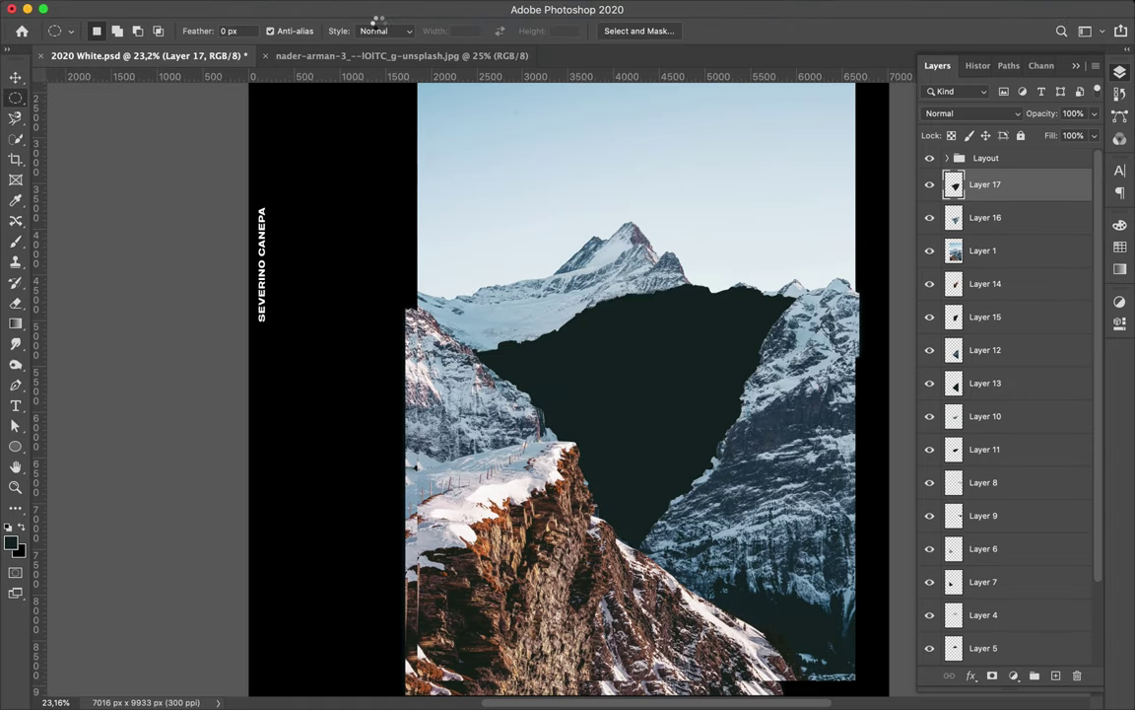
{"action": "mouse_move", "coordinate": [1009, 185]}
{"action": "left_mouse_down"}
{"action": "mouse_move", "coordinate": [1007, 229]}
{"action": "mouse_move", "coordinate": [986, 173]}
{"action": "left_mouse_up"}
{"action": "left_click", "coordinate": [1010, 183], "text": "shift"}
- Copy the lower slope beside the rock to its own layer and paint a dark shadow layer for it
{"action": "key", "text": "l"}
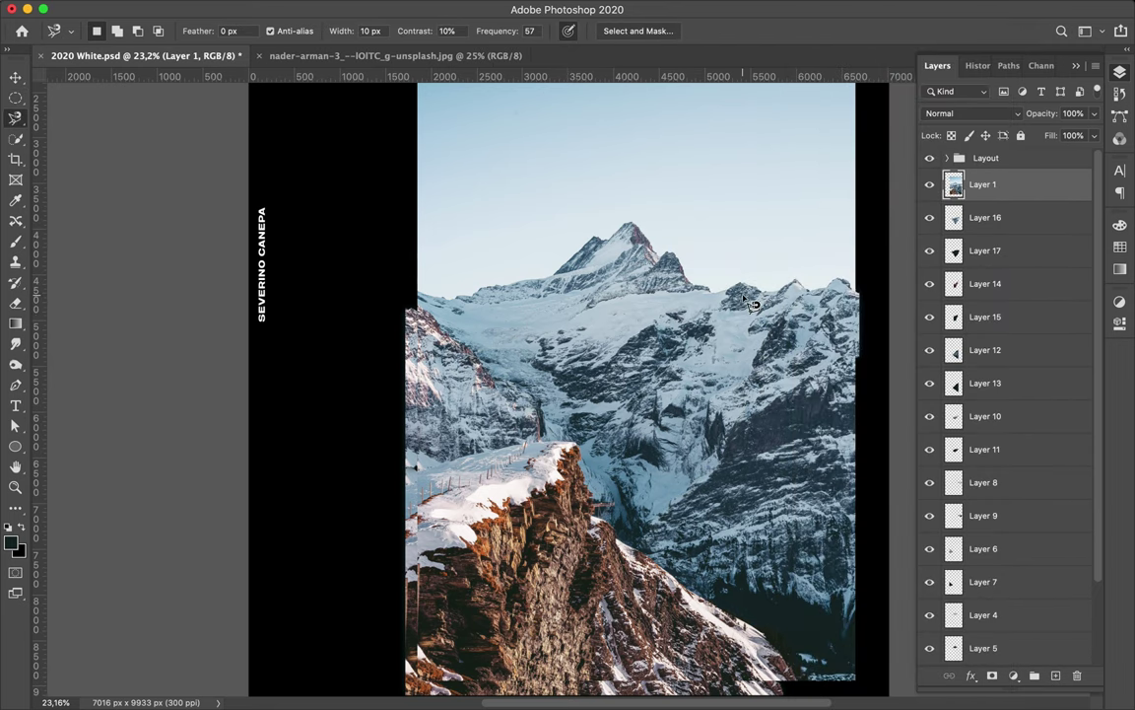
{"action": "scroll", "coordinate": [636, 394], "scroll_direction": "down", "scroll_amount": 5}
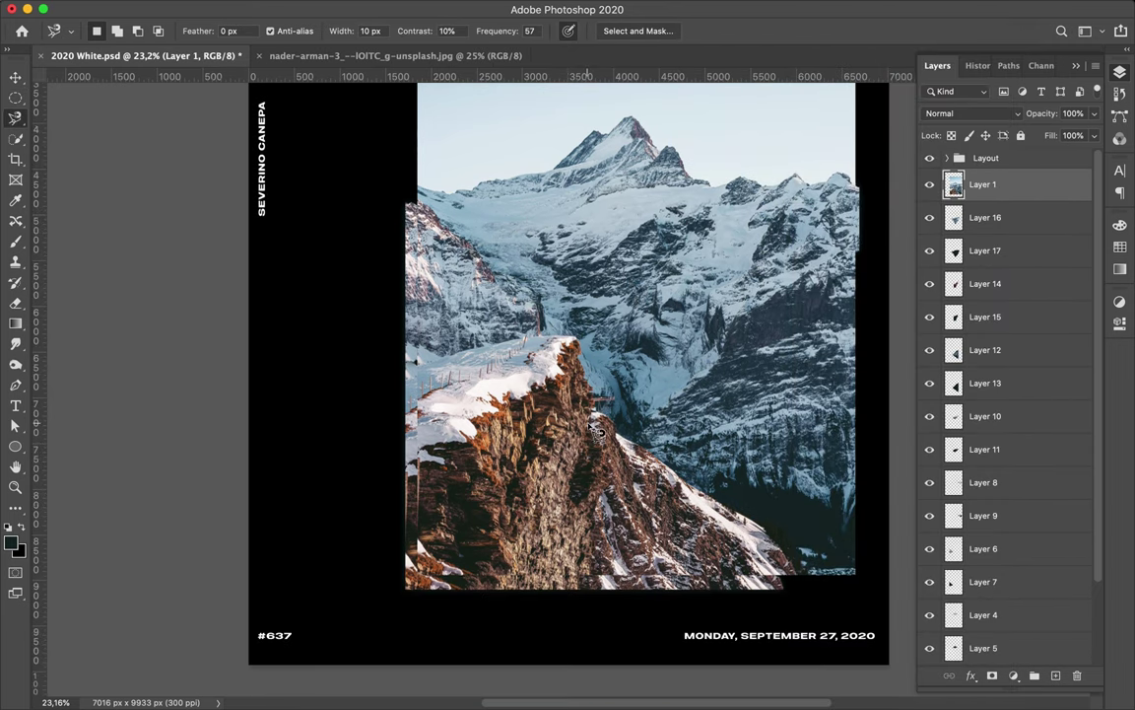
{"action": "left_click", "coordinate": [504, 594]}
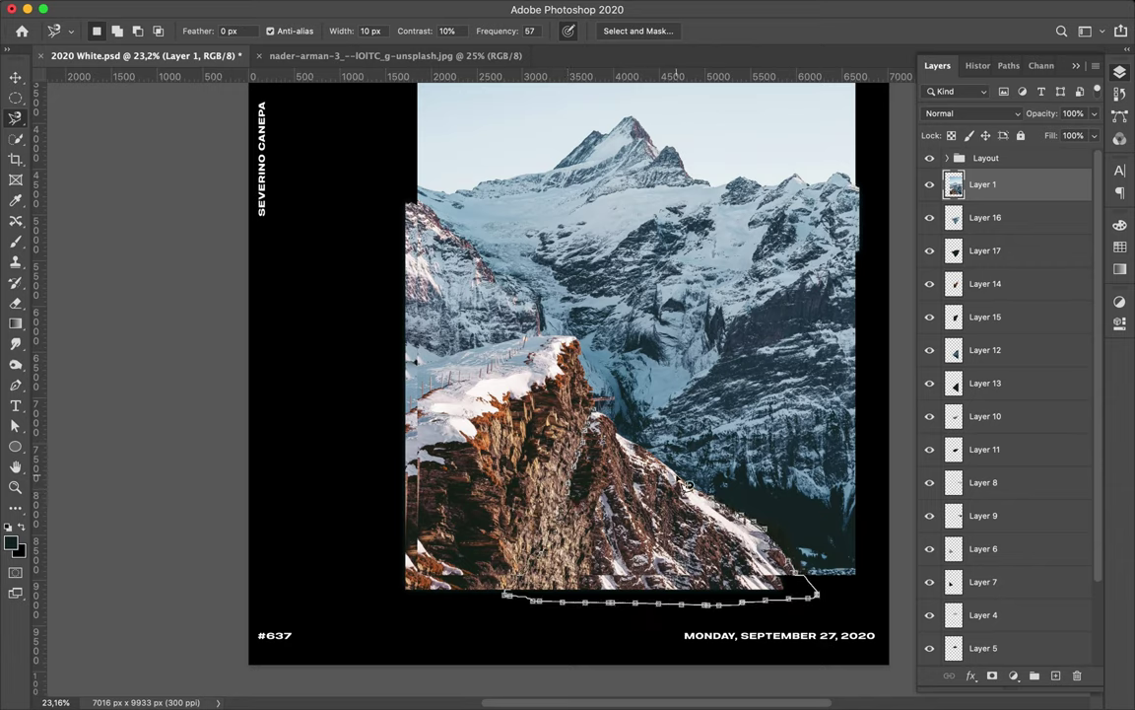
{"action": "key", "text": "Return"}
{"action": "key", "text": "ctrl+j"}
{"action": "key", "text": "ctrl+shift+alt+n"}
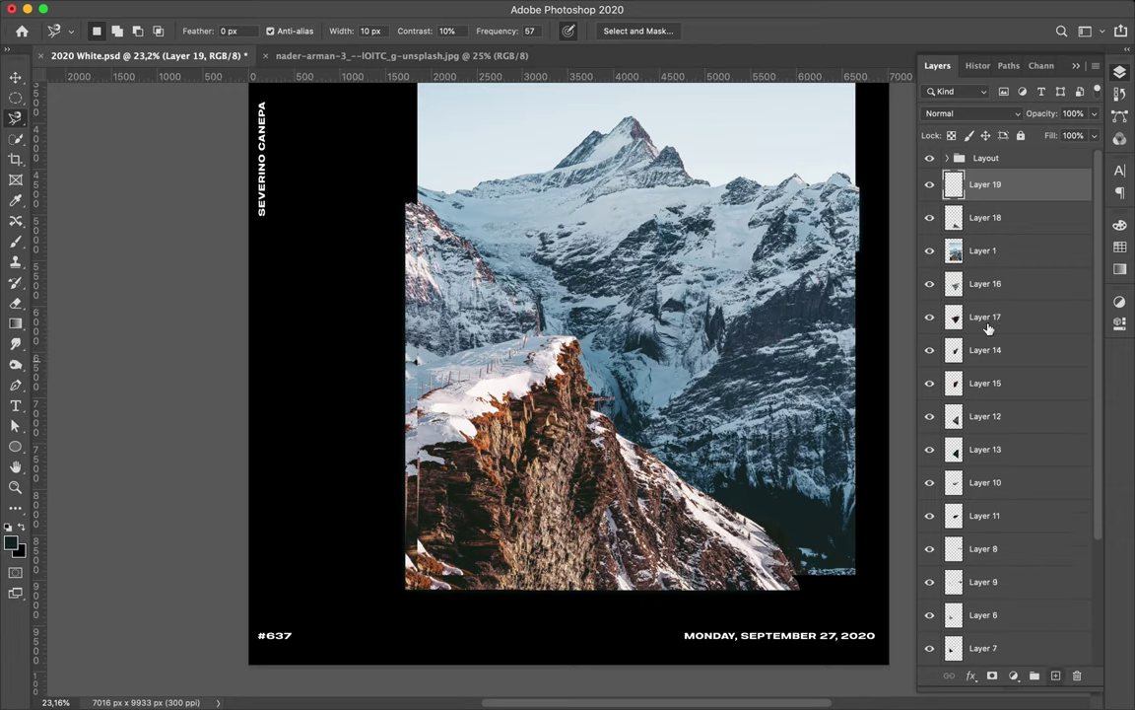
{"action": "left_click", "coordinate": [954, 218], "text": "ctrl"}
{"action": "key", "text": "b"}
{"action": "left_click_drag", "start_coordinate": [690, 414], "coordinate": [532, 552]}
- Blur the slope shadow, set it under the slope, link them, and move both beneath Layer 1
{"action": "key", "text": "m"}
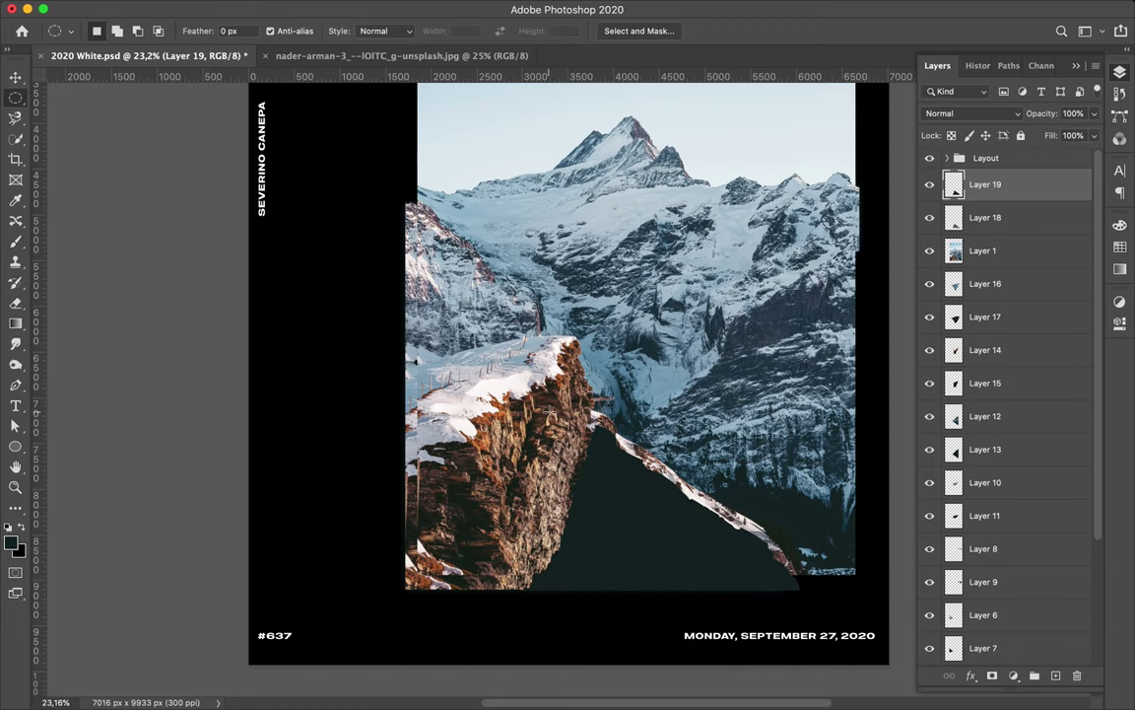
{"action": "left_click", "coordinate": [370, 9]}
{"action": "left_click", "coordinate": [400, 26]}
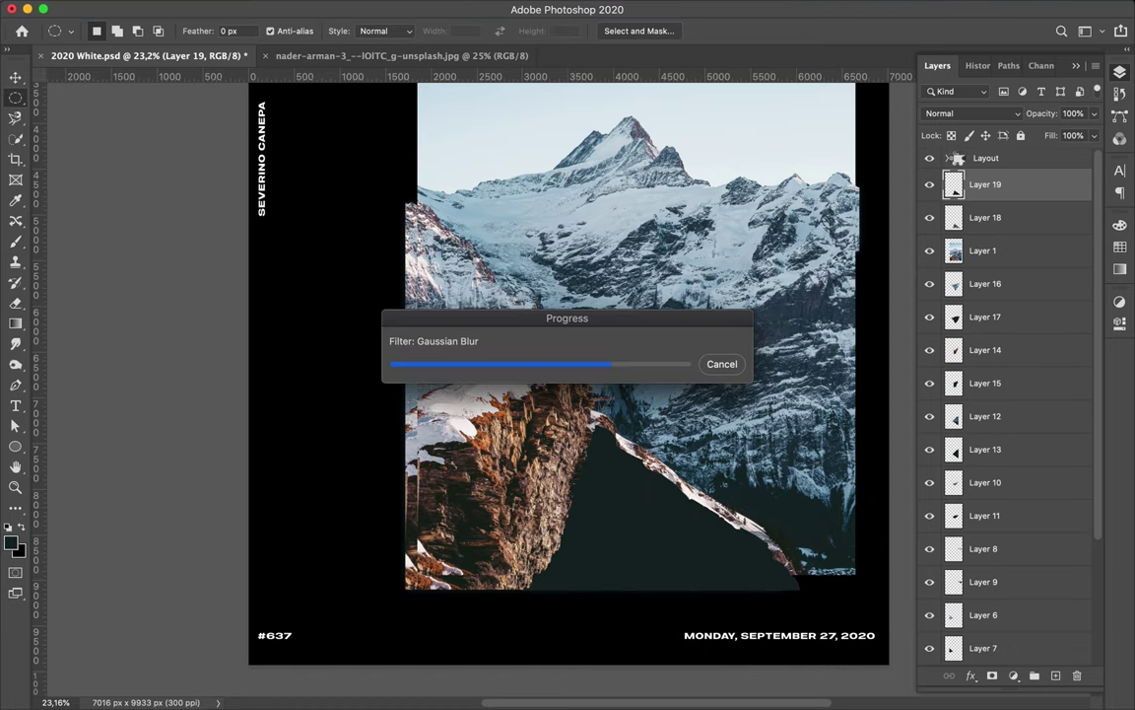
{"action": "left_click_drag", "start_coordinate": [986, 185], "coordinate": [986, 233]}
{"action": "left_click", "coordinate": [1025, 187], "text": "shift"}
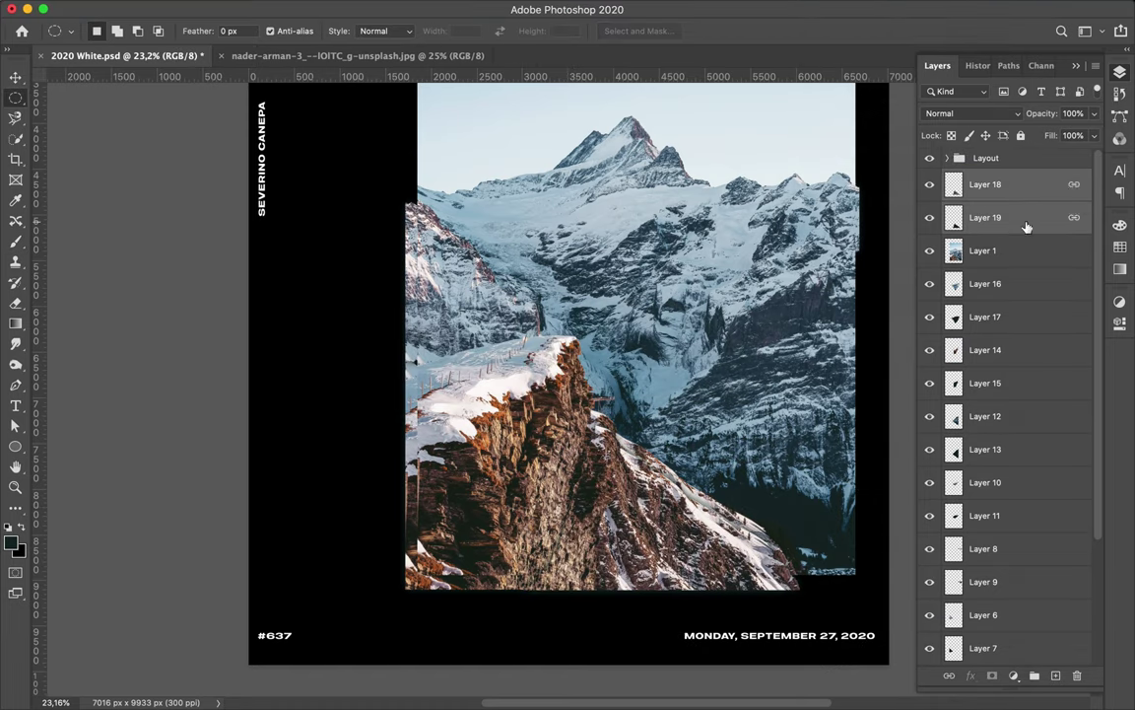
{"action": "key", "text": "ctrl+bracketleft"}
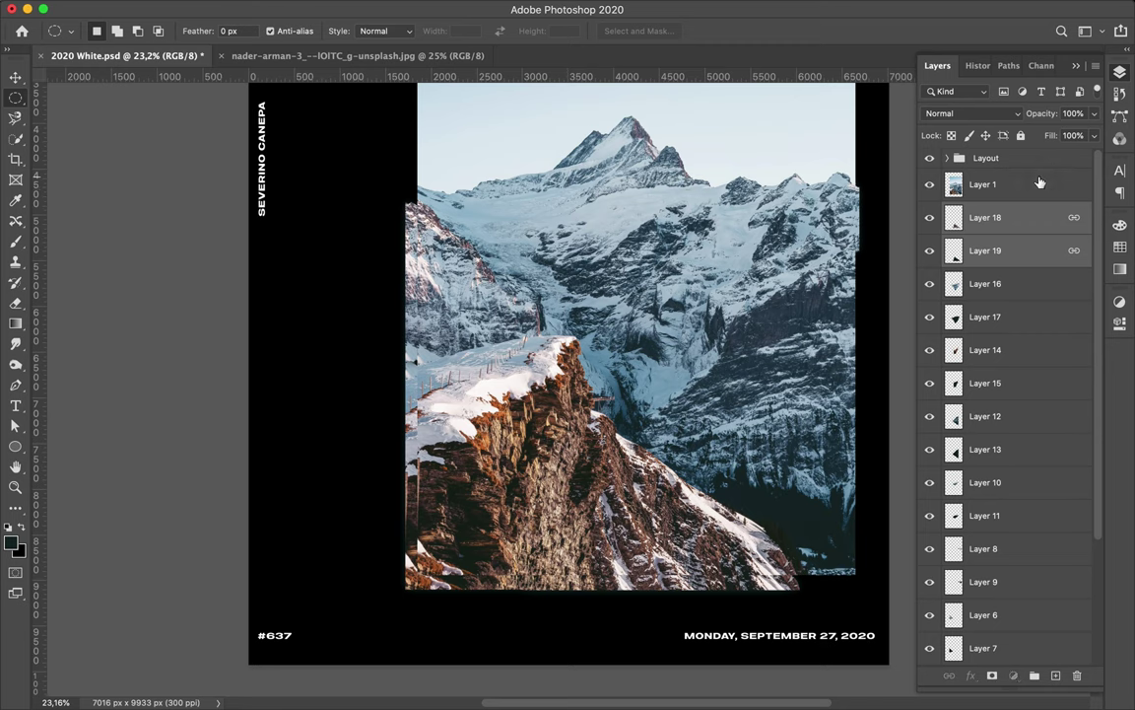
{"action": "left_click", "coordinate": [1040, 184]}
{"action": "left_click_drag", "start_coordinate": [714, 247], "coordinate": [713, 318]}
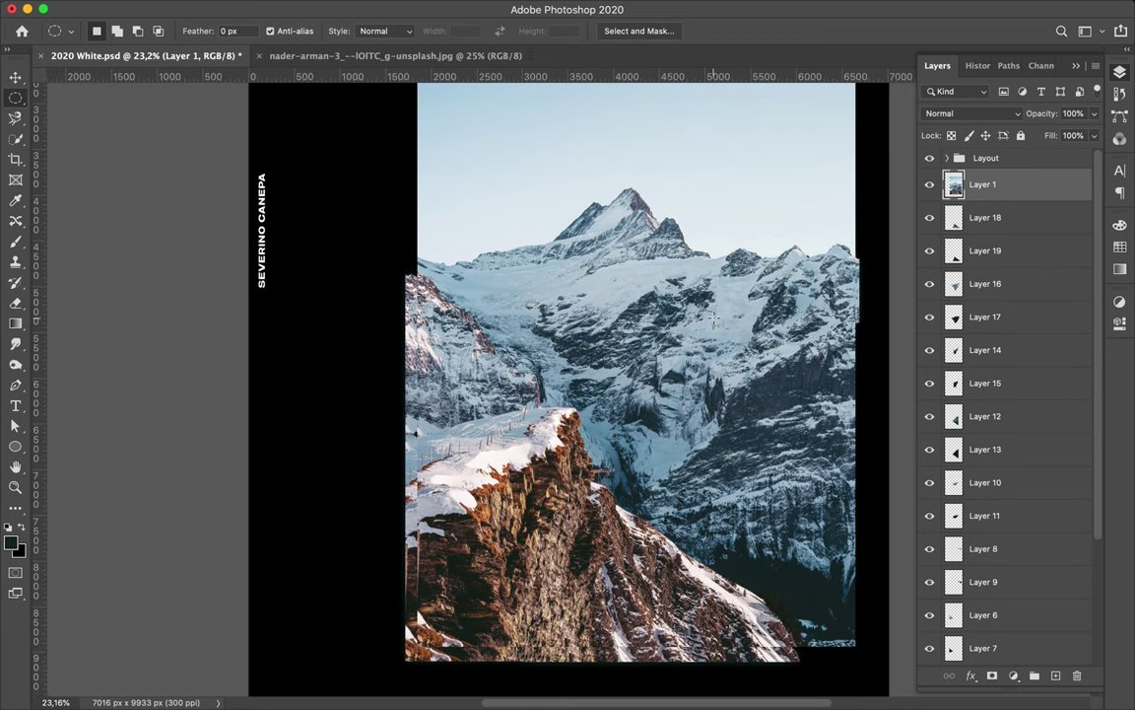
- Save the poster and zoom in on the mountains
{"action": "key", "text": "l"}
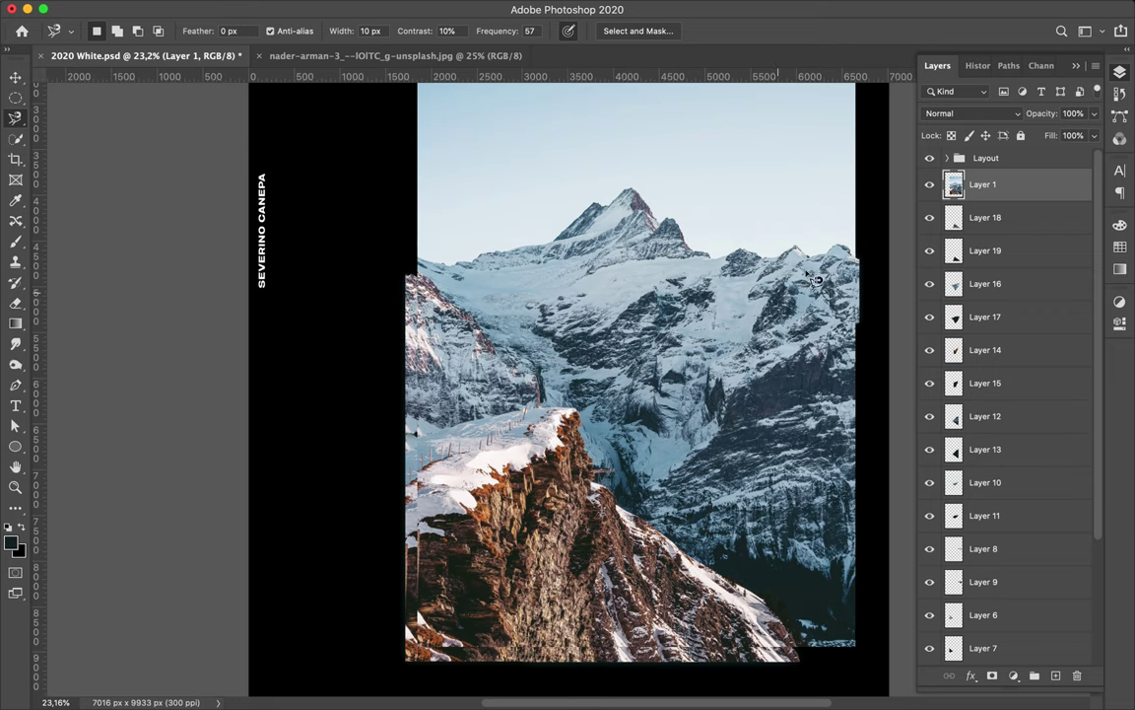
{"action": "key", "text": "v"}
{"action": "key", "text": "ctrl+s"}
{"action": "scroll", "coordinate": [789, 326], "scroll_direction": "up", "scroll_amount": 2}
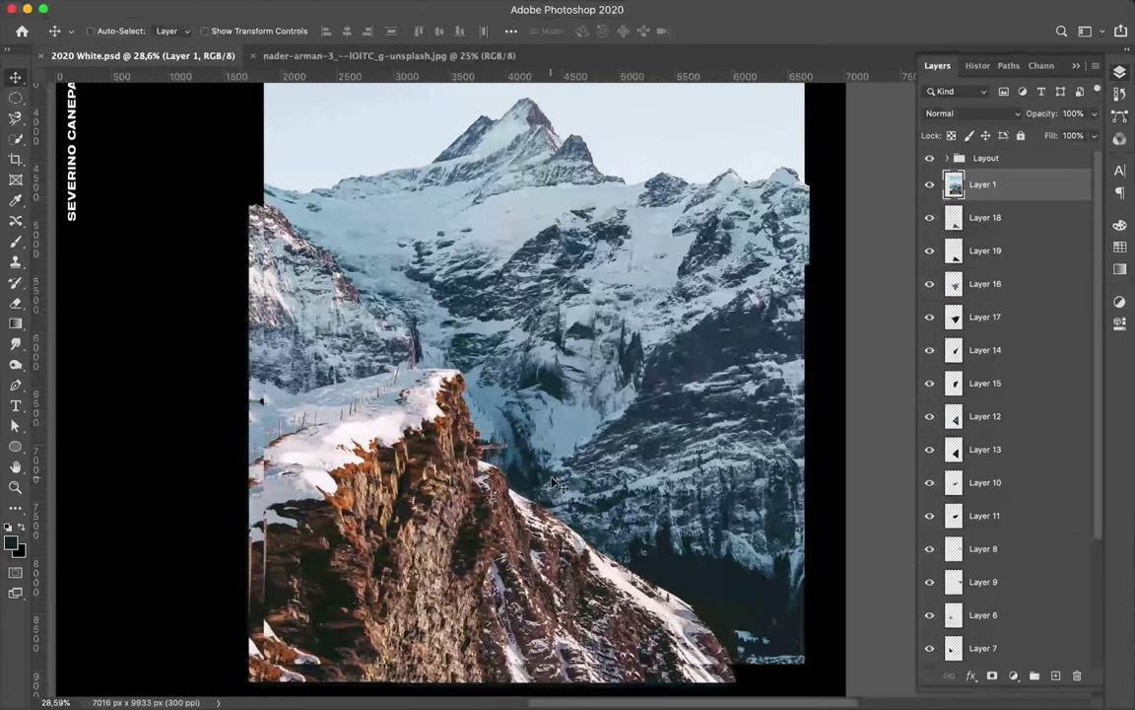
- Trace the right-hand ridge, copy it onto Layer 20 and nudge it slightly left
{"action": "key", "text": "l"}
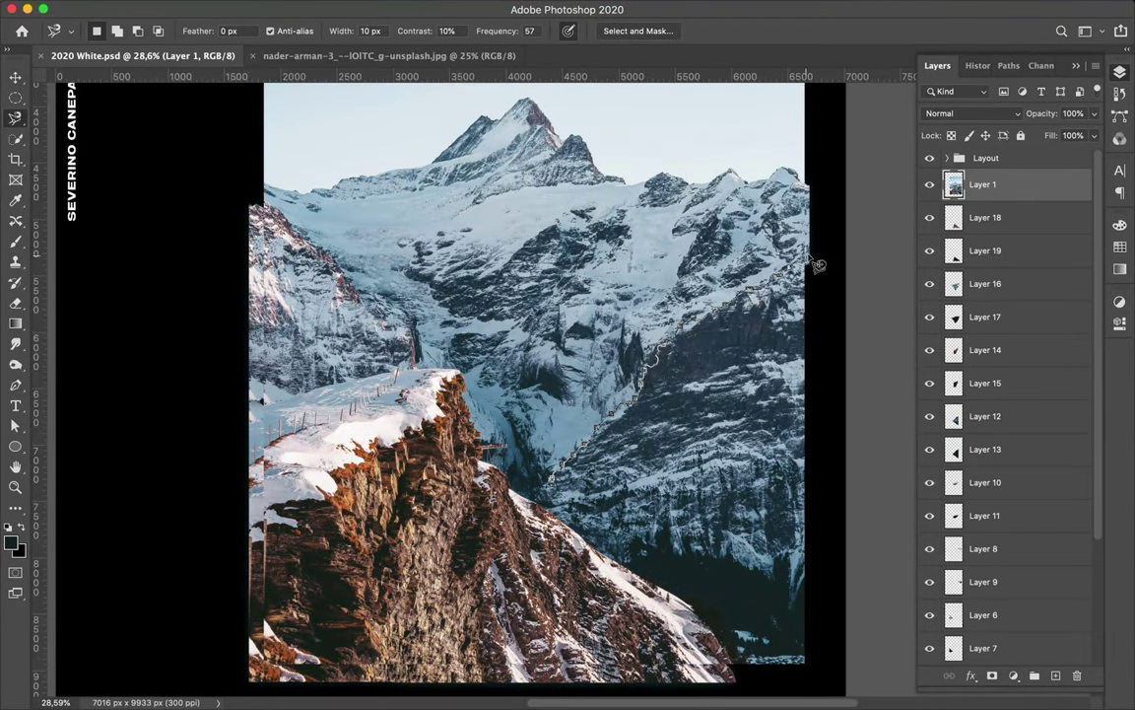
{"action": "left_click_drag", "start_coordinate": [645, 408], "coordinate": [581, 493]}
{"action": "left_click", "coordinate": [581, 494]}
{"action": "key", "text": "alt+BackSpace"}
{"action": "key", "text": "v"}
{"action": "left_click_drag", "start_coordinate": [690, 355], "coordinate": [532, 335]}
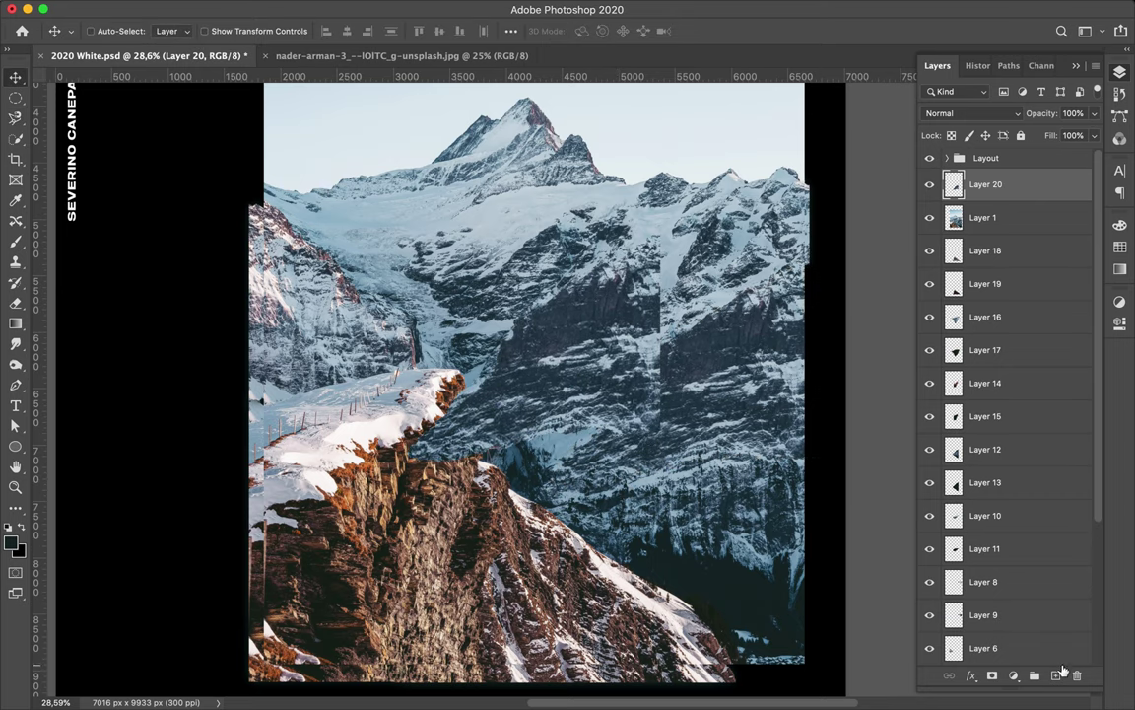
- Make a dark-filled, blurred shadow on Layer 21 beneath the ridge copy
{"action": "key", "text": "ctrl+shift+alt+n"}
{"action": "key", "text": "m"}
{"action": "left_click_drag", "start_coordinate": [976, 251], "coordinate": [976, 173]}
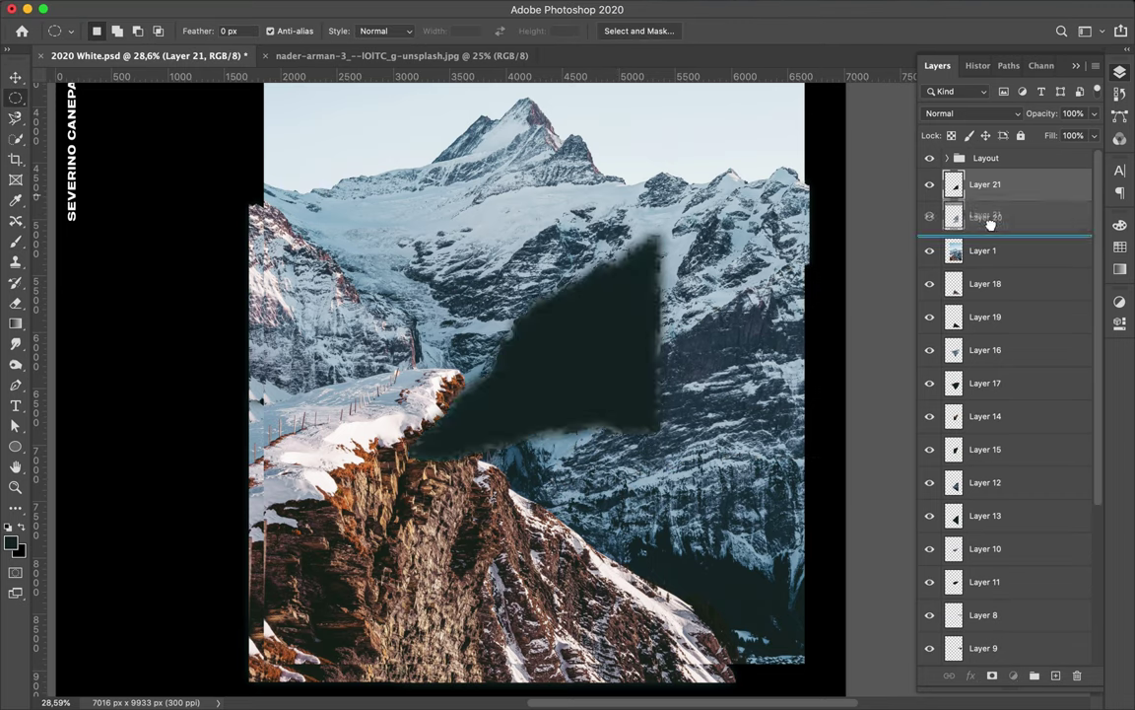
- Link the ridge and shadow layers and move them under Layer 1
{"action": "left_click", "coordinate": [986, 216]}
{"action": "left_click", "coordinate": [986, 250], "text": "shift"}
{"action": "right_click", "coordinate": [986, 250]}
{"action": "left_click", "coordinate": [867, 340]}
{"action": "key", "text": "l"}
{"action": "key", "text": "alt+bracketright"}
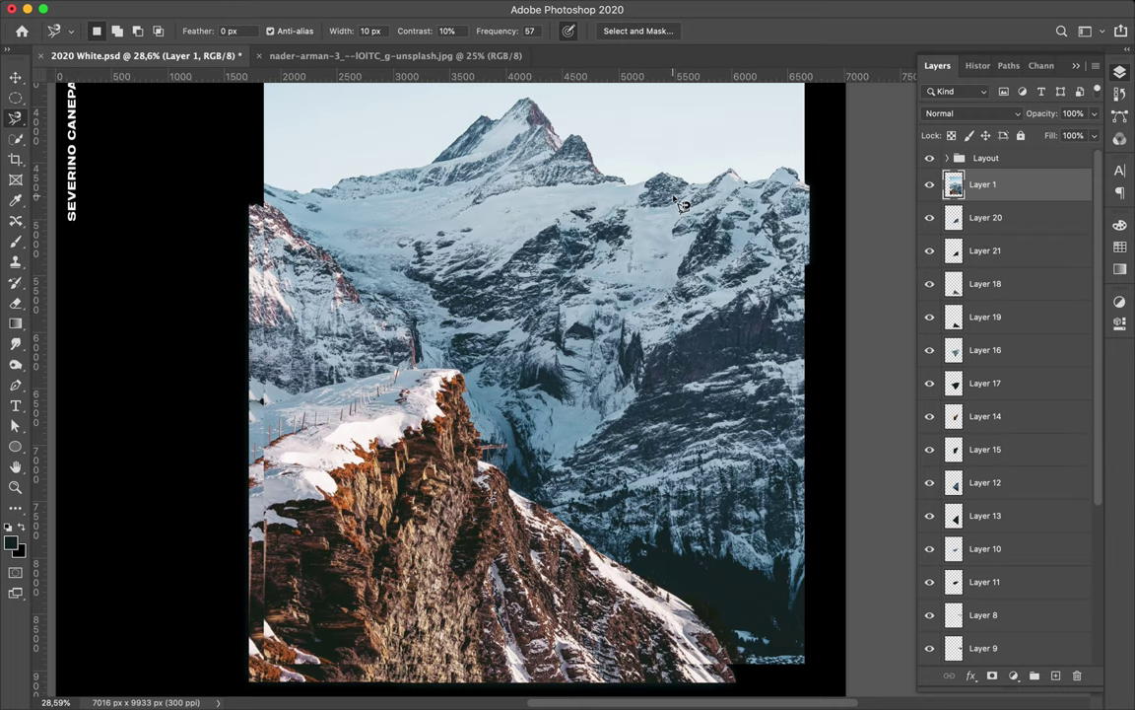
{"action": "scroll", "coordinate": [540, 199], "scroll_direction": "up", "scroll_amount": 2}
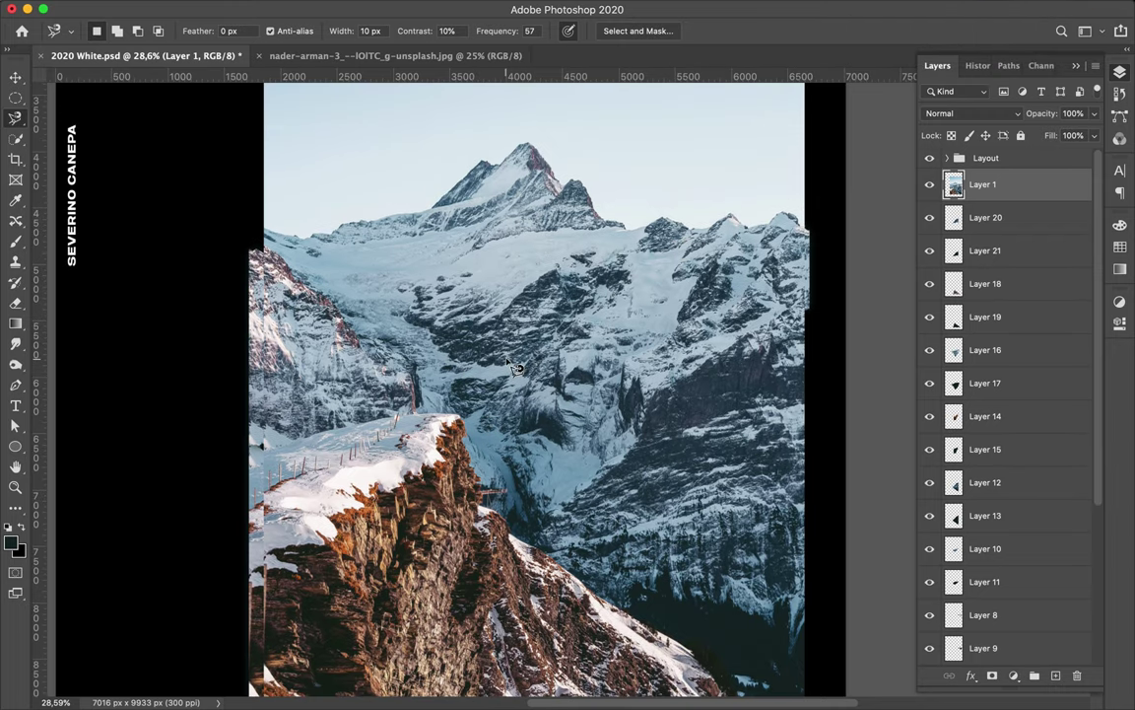
- Trace a lower-slope fragment along the photo's bottom edge, copy it to Layer 22, and move it up-left
{"action": "scroll", "coordinate": [503, 591], "scroll_direction": "down", "scroll_amount": 4}
{"action": "left_click", "coordinate": [564, 678]}
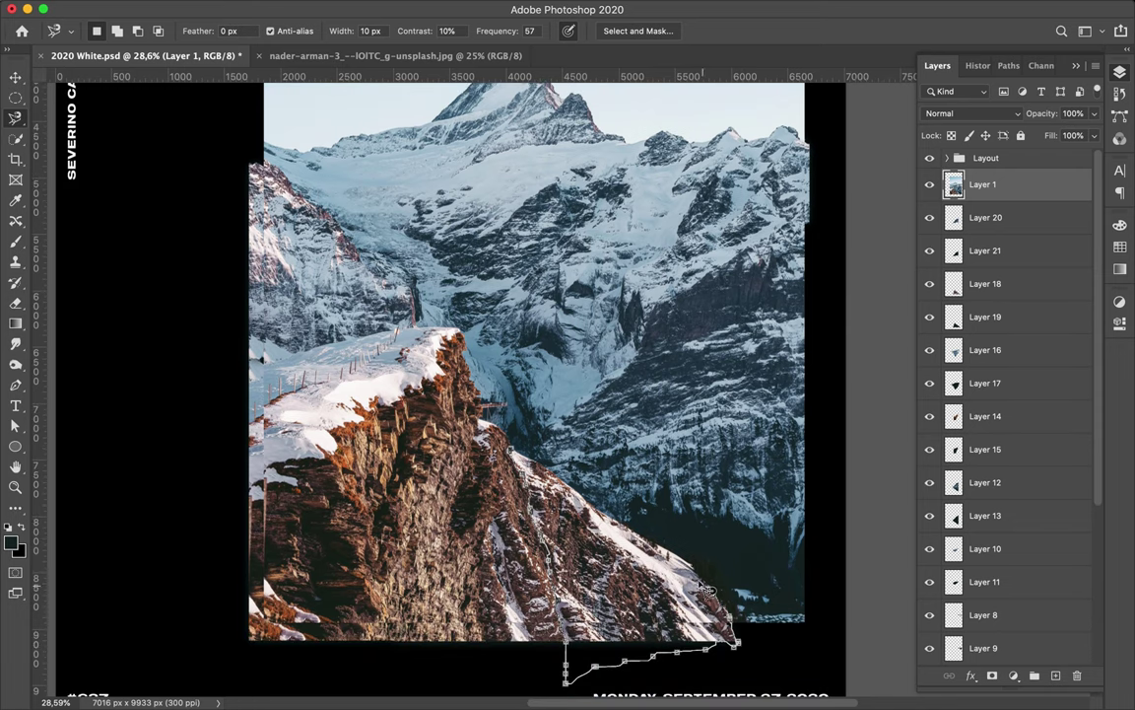
{"action": "double_click", "coordinate": [463, 409]}
{"action": "key", "text": "ctrl+j"}
{"action": "key", "text": "v"}
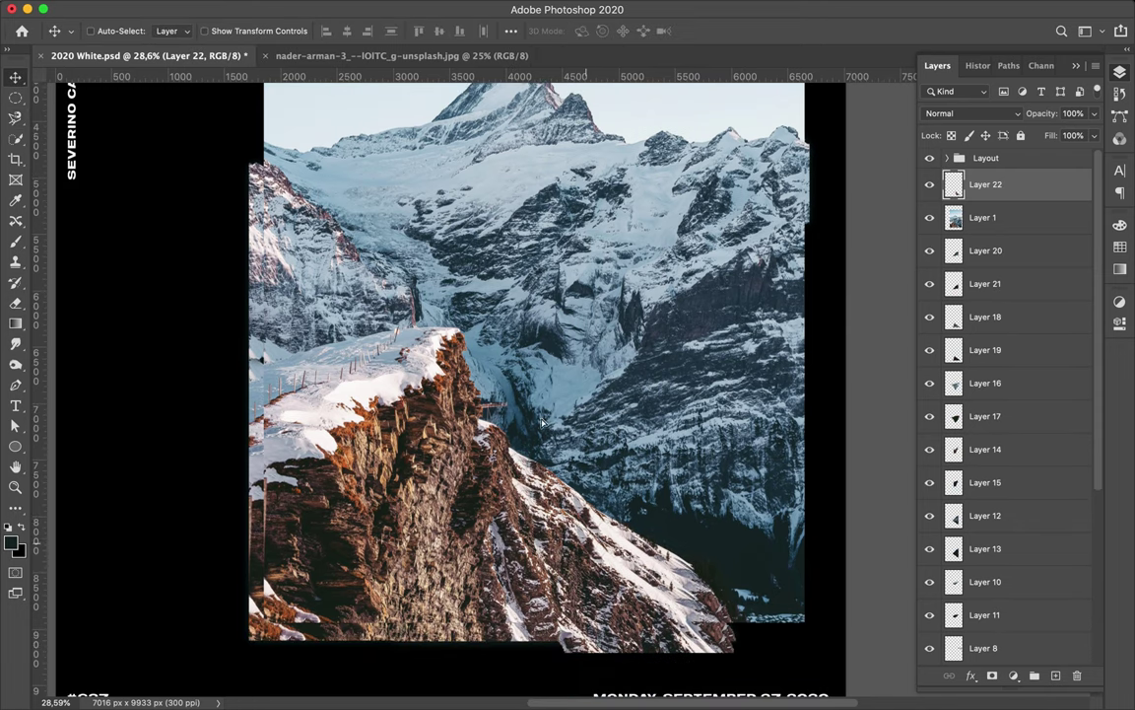
{"action": "left_click_drag", "start_coordinate": [692, 456], "coordinate": [624, 296]}
- Fill the Layer 23 duplicate dark and soften it with Gaussian Blur
{"action": "key", "text": "ctrl+j"}
{"action": "key", "text": "m"}
{"action": "left_click", "coordinate": [400, 10]}
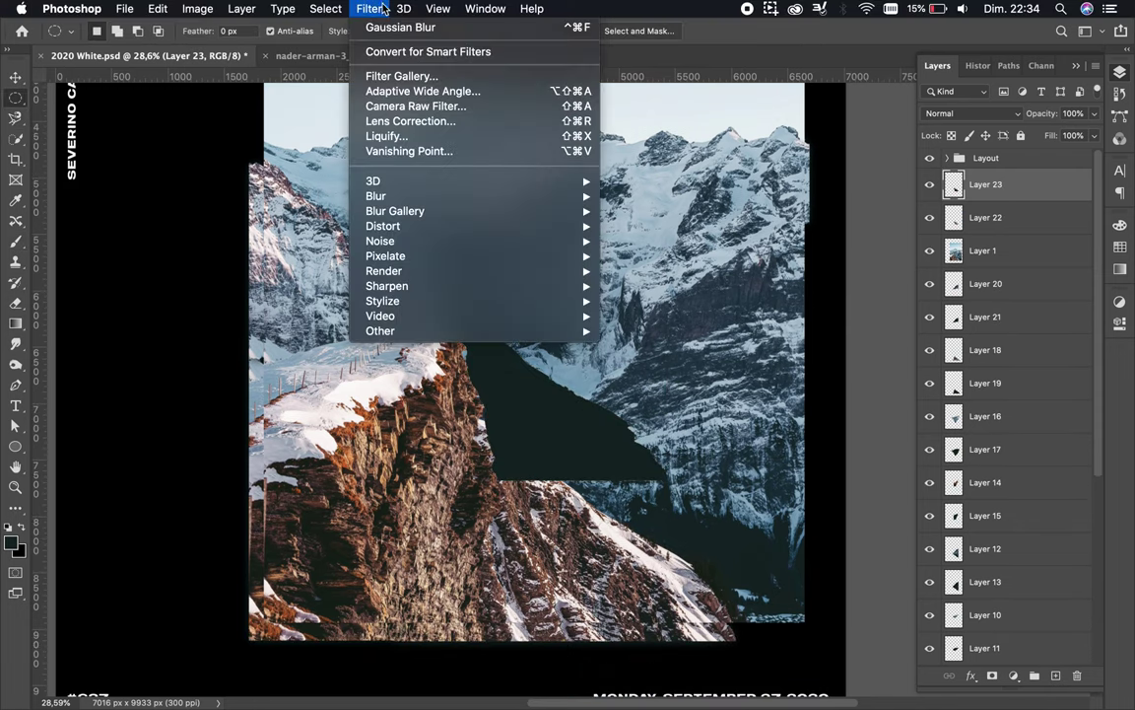
{"action": "left_click", "coordinate": [386, 33]}
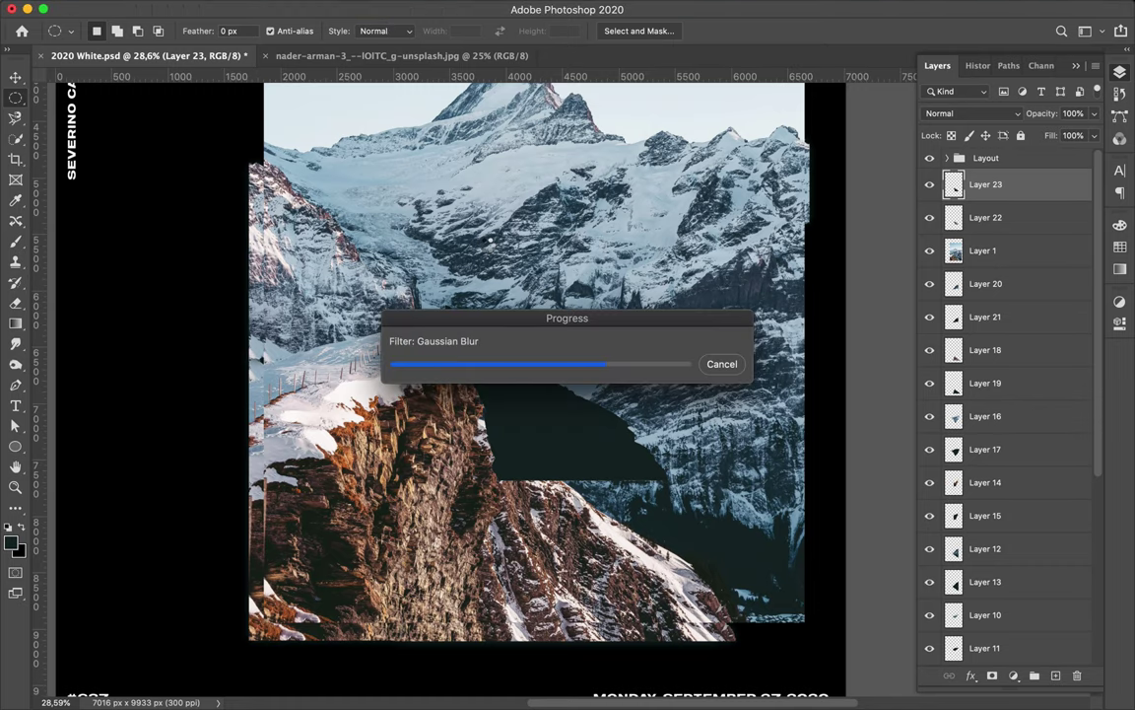
- Link Layers 22 and 23 and place the full mountain photo above them
{"action": "left_click_drag", "start_coordinate": [986, 217], "coordinate": [1008, 190]}
{"action": "left_click", "coordinate": [1014, 217], "text": "shift"}
{"action": "right_click", "coordinate": [1014, 217]}
{"action": "left_click", "coordinate": [788, 309]}
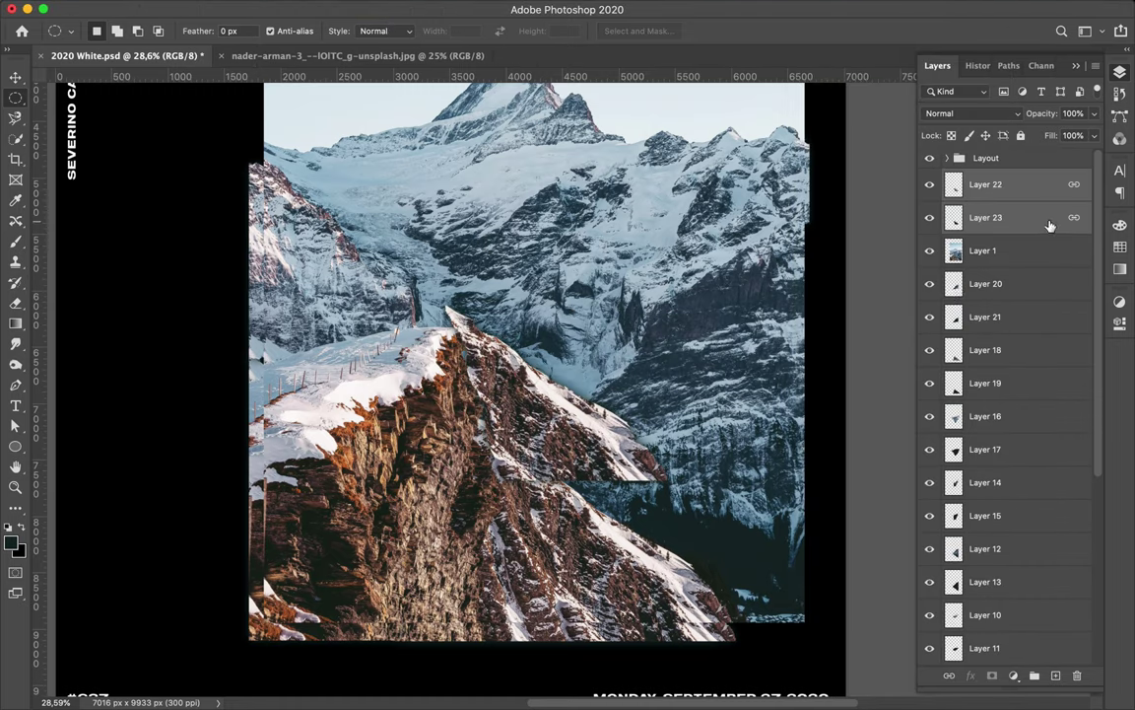
{"action": "left_click_drag", "start_coordinate": [1049, 226], "coordinate": [985, 262]}
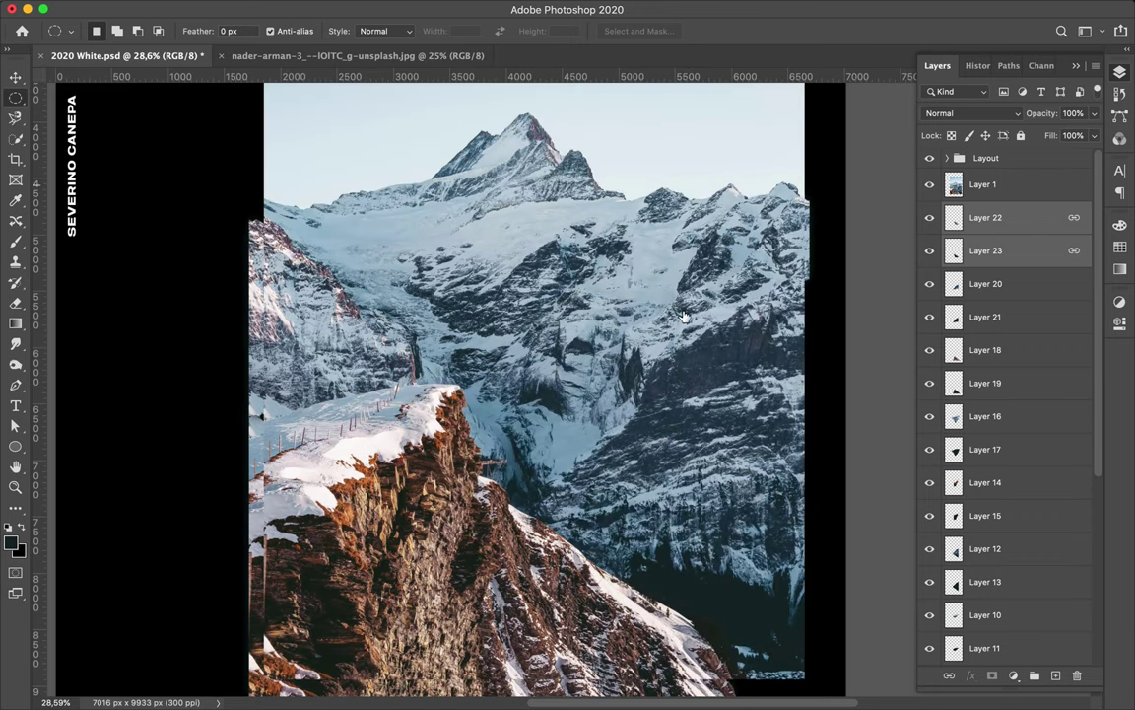
- Magnetic-lasso the snowy ridge on Layer 1 and copy it onto Layer 24
{"action": "key", "text": "l"}
{"action": "left_click", "coordinate": [983, 185]}
{"action": "left_click_drag", "start_coordinate": [613, 402], "coordinate": [613, 449]}
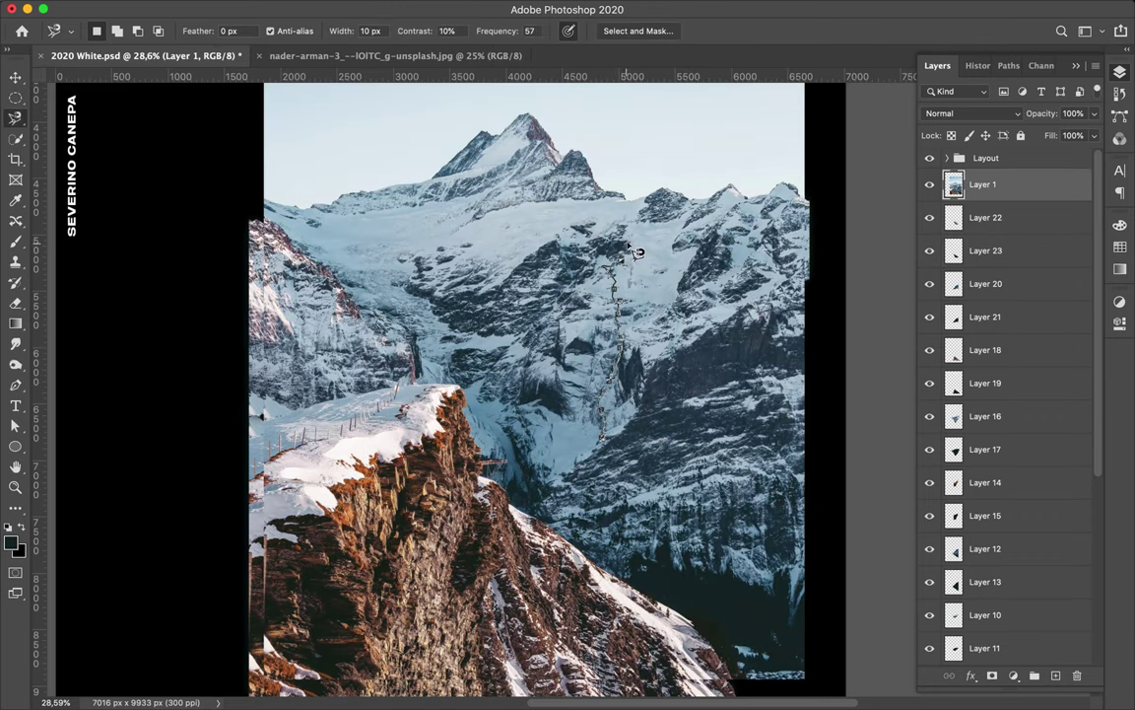
{"action": "left_click", "coordinate": [613, 449]}
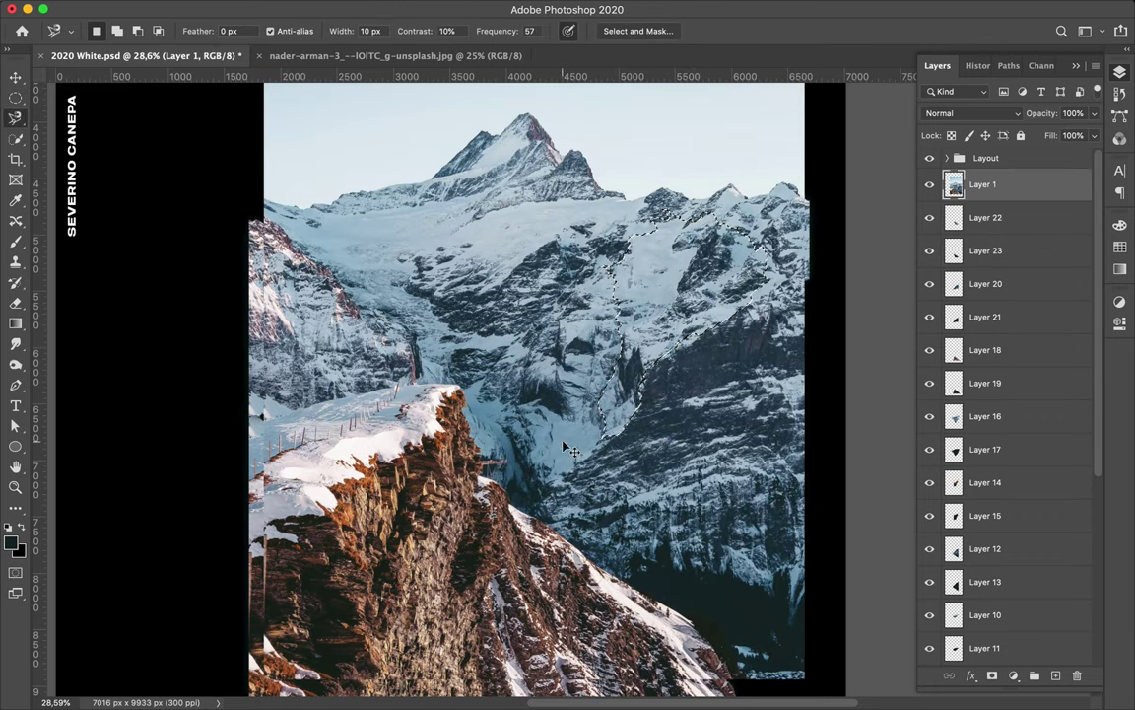
{"action": "key", "text": "ctrl+j"}
{"action": "scroll", "coordinate": [811, 216], "scroll_direction": "up", "scroll_amount": 5}
{"action": "double_click", "coordinate": [1044, 217]}
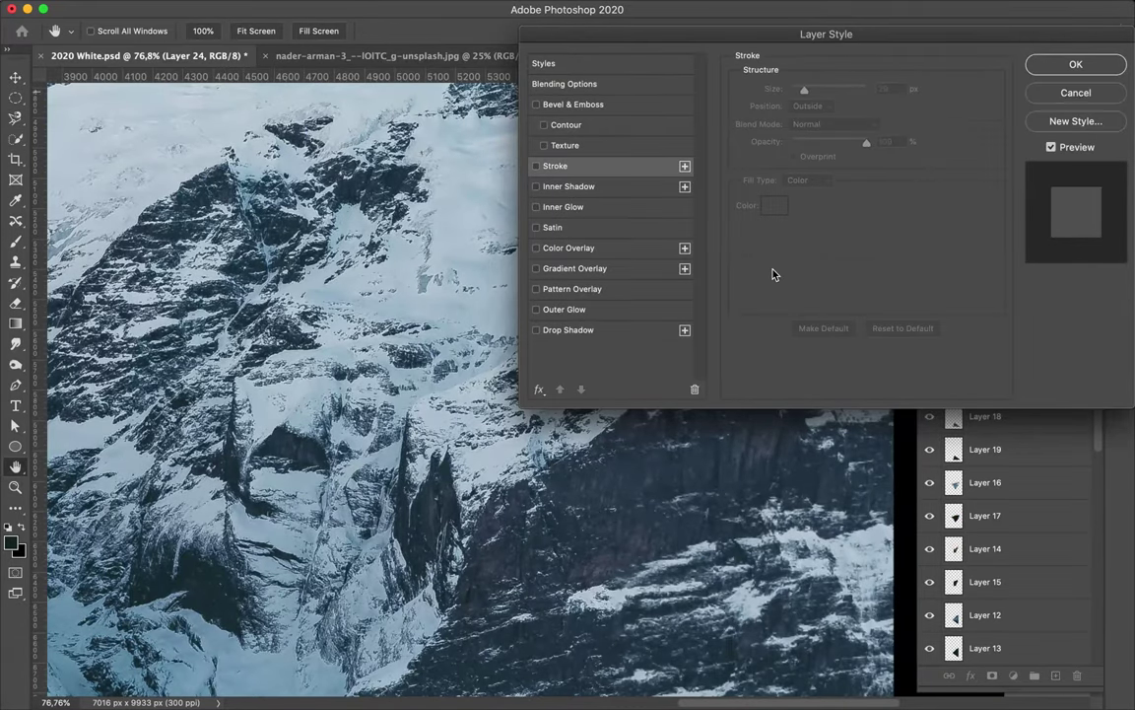
{"action": "key", "text": "Escape"}
{"action": "key", "text": "ctrl+0"}
- Fill Layer 25 with the dark ridge shape and apply Gaussian Blur
{"action": "key", "text": "b"}
{"action": "left_click", "coordinate": [955, 185]}
{"action": "key", "text": "alt+shift+BackSpace"}
{"action": "key", "text": "m"}
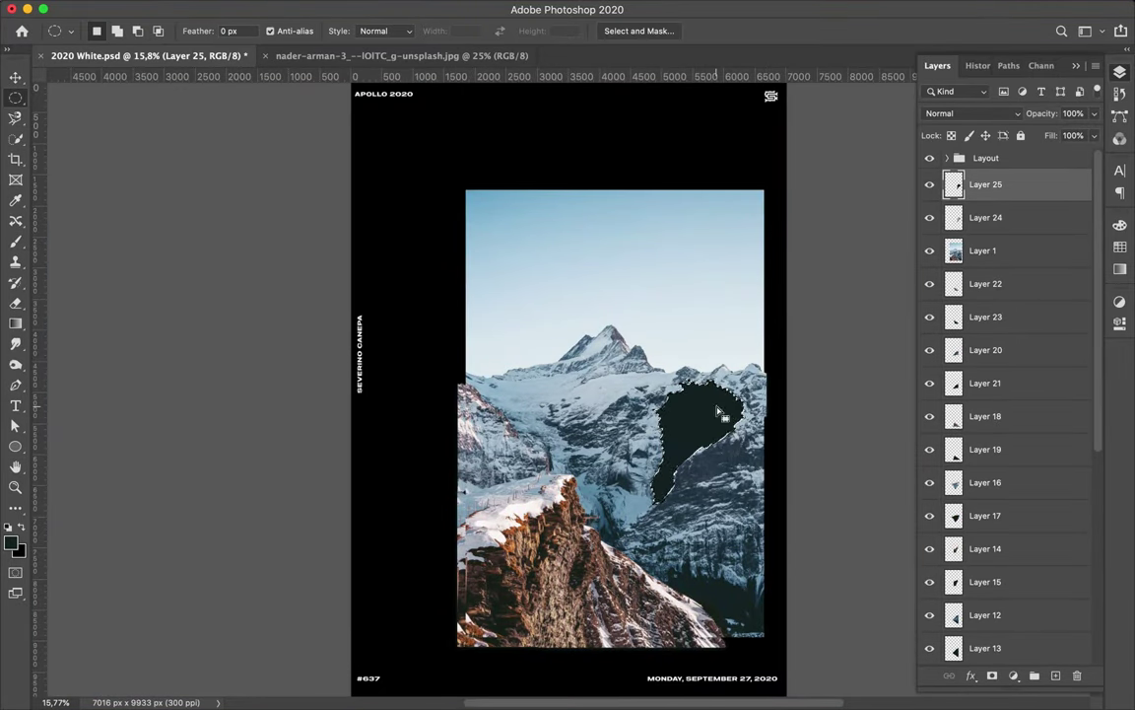
{"action": "left_click", "coordinate": [369, 8]}
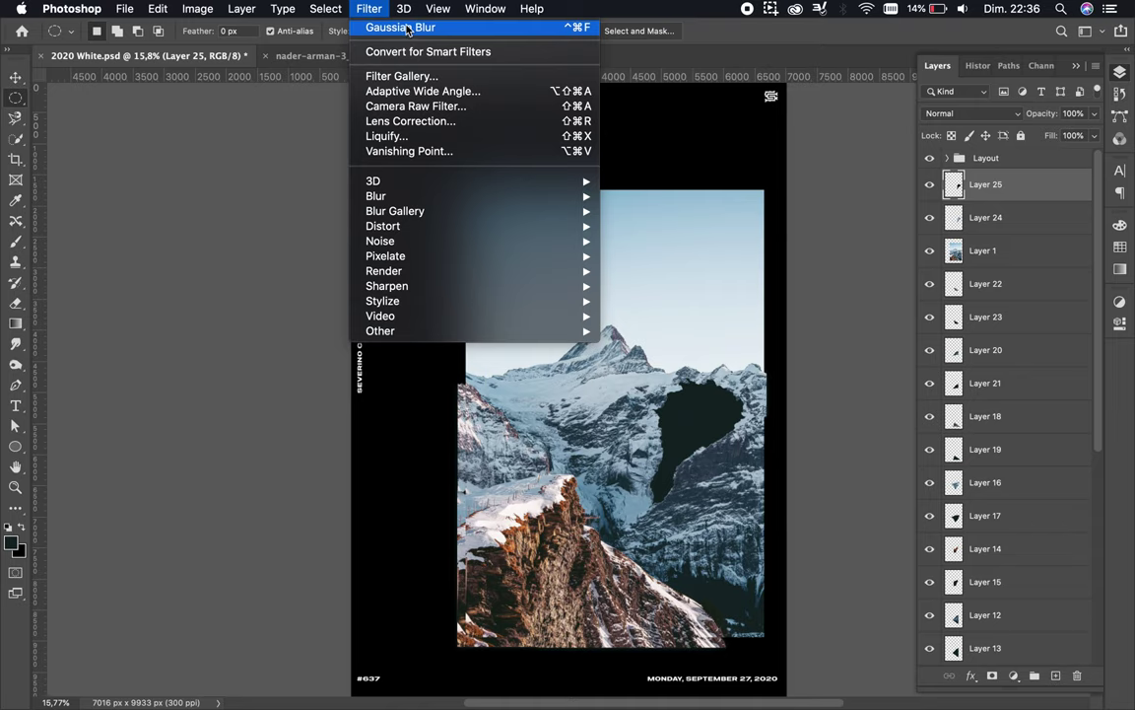
{"action": "left_click", "coordinate": [407, 28]}
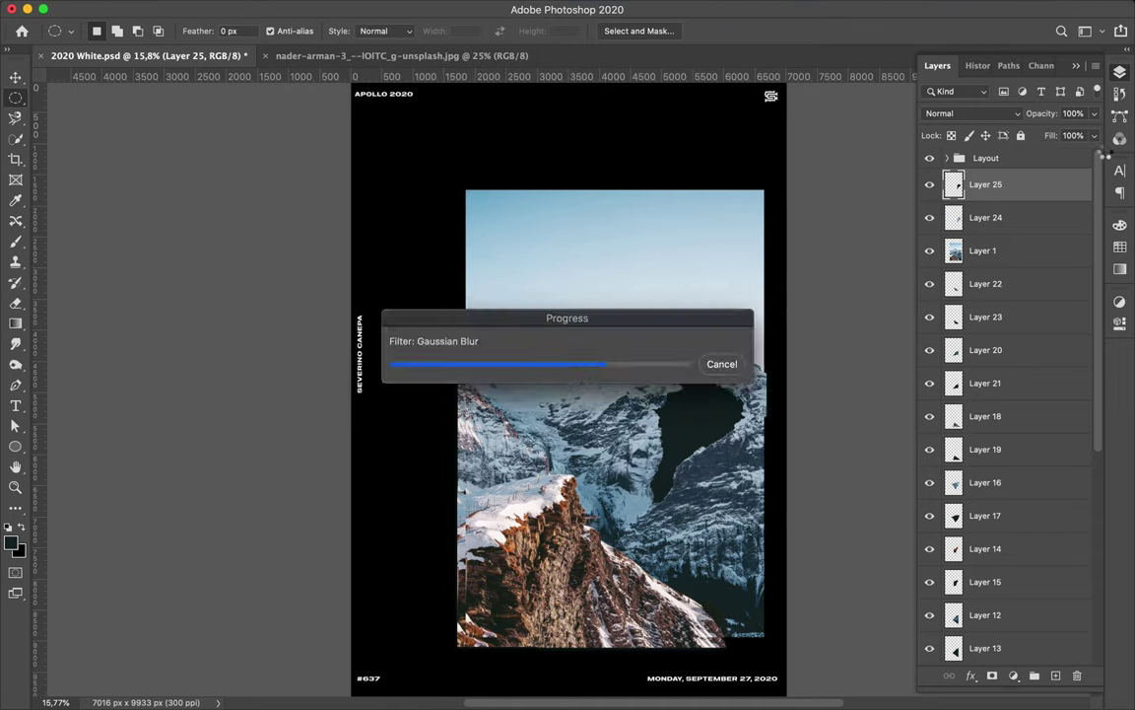
- Link Layers 24 and 25, move them below Layer 1, and hide Layer 1
{"action": "left_click_drag", "start_coordinate": [985, 184], "coordinate": [985, 231]}
{"action": "left_click", "coordinate": [986, 184], "text": "shift"}
{"action": "right_click", "coordinate": [1039, 200]}
{"action": "left_click_drag", "start_coordinate": [1039, 201], "coordinate": [1039, 253]}
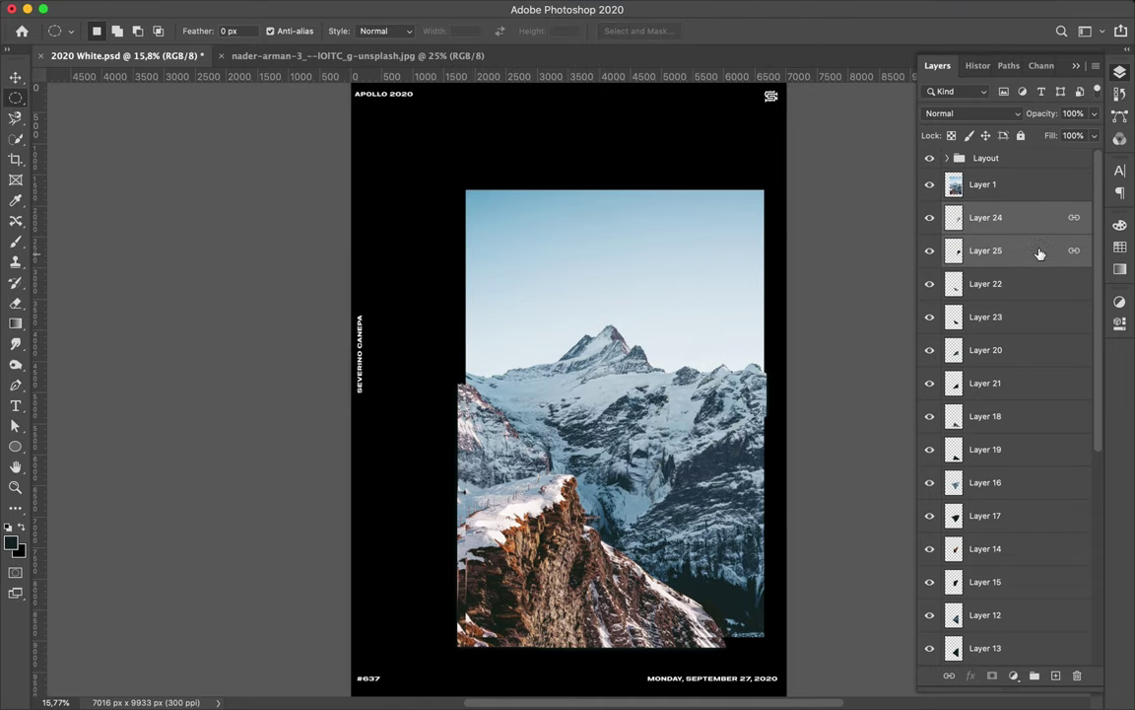
{"action": "left_click", "coordinate": [930, 186]}
- Shift a fragment up-left and give Rectangle 1 a Pastels gradient fill
{"action": "key", "text": "v"}
{"action": "left_click_drag", "start_coordinate": [496, 525], "coordinate": [463, 262]}
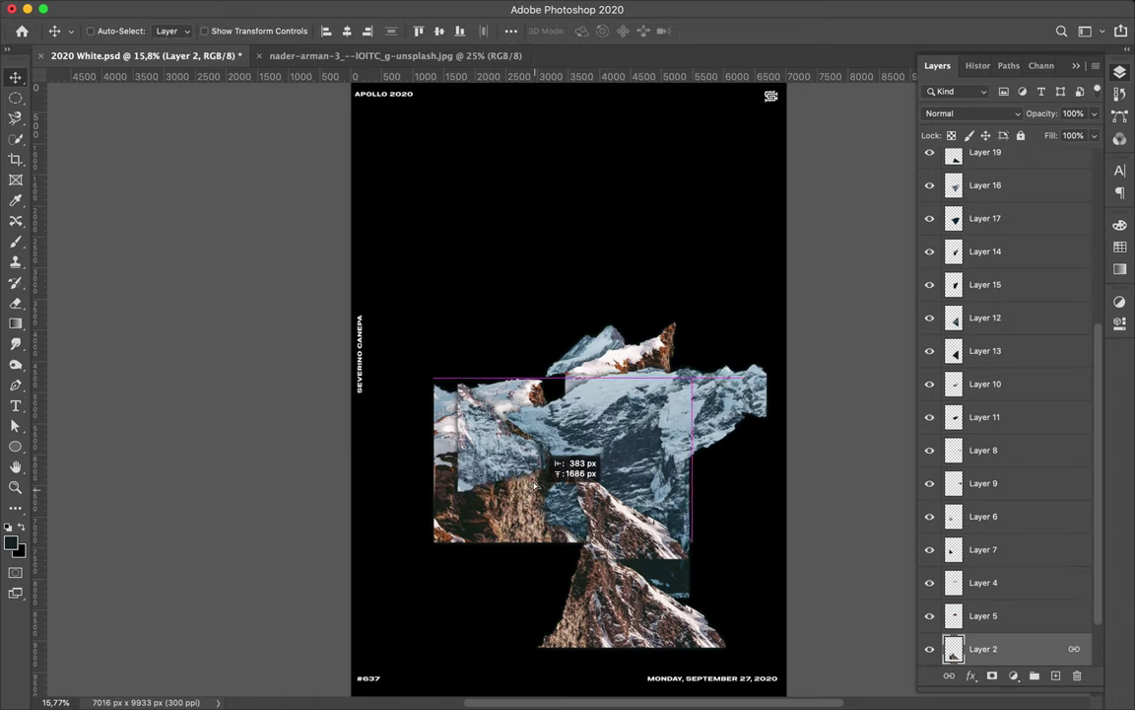
{"action": "key", "text": "a"}
{"action": "left_click", "coordinate": [818, 535]}
{"action": "left_click", "coordinate": [233, 31]}
{"action": "left_click", "coordinate": [199, 61]}
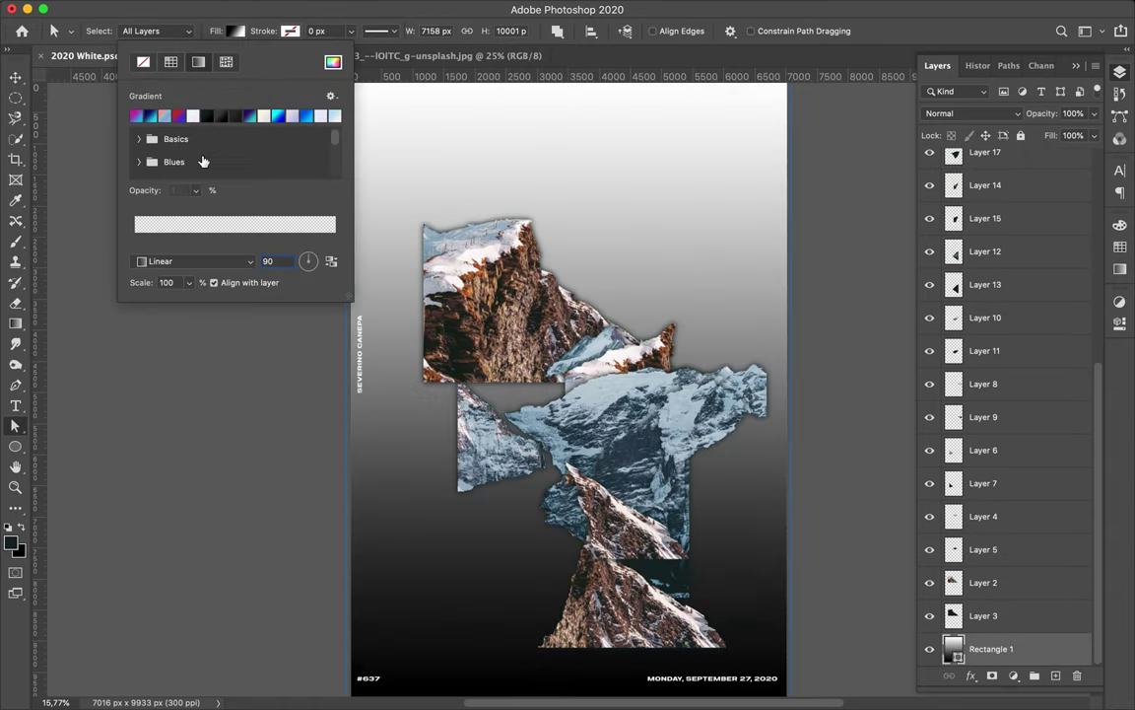
{"action": "left_click_drag", "start_coordinate": [347, 299], "coordinate": [346, 427]}
{"action": "scroll", "coordinate": [237, 197], "scroll_direction": "down", "scroll_amount": 5}
{"action": "left_click", "coordinate": [139, 249]}
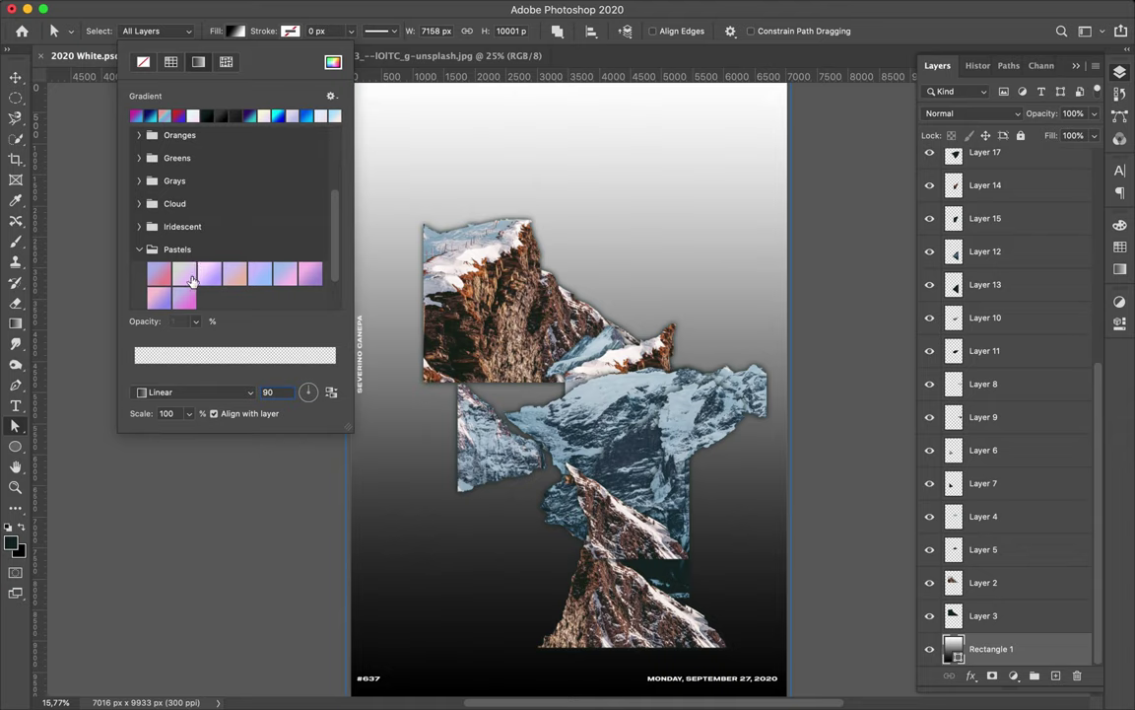
{"action": "left_click", "coordinate": [184, 274]}
{"action": "left_click", "coordinate": [1022, 494]}
- Duplicate the rectangle to the top in Color blend mode with the pink-to-lavender gradient
{"action": "key", "text": "ctrl+j"}
{"action": "key", "text": "ctrl+shift+]"}
{"action": "left_click", "coordinate": [971, 113]}
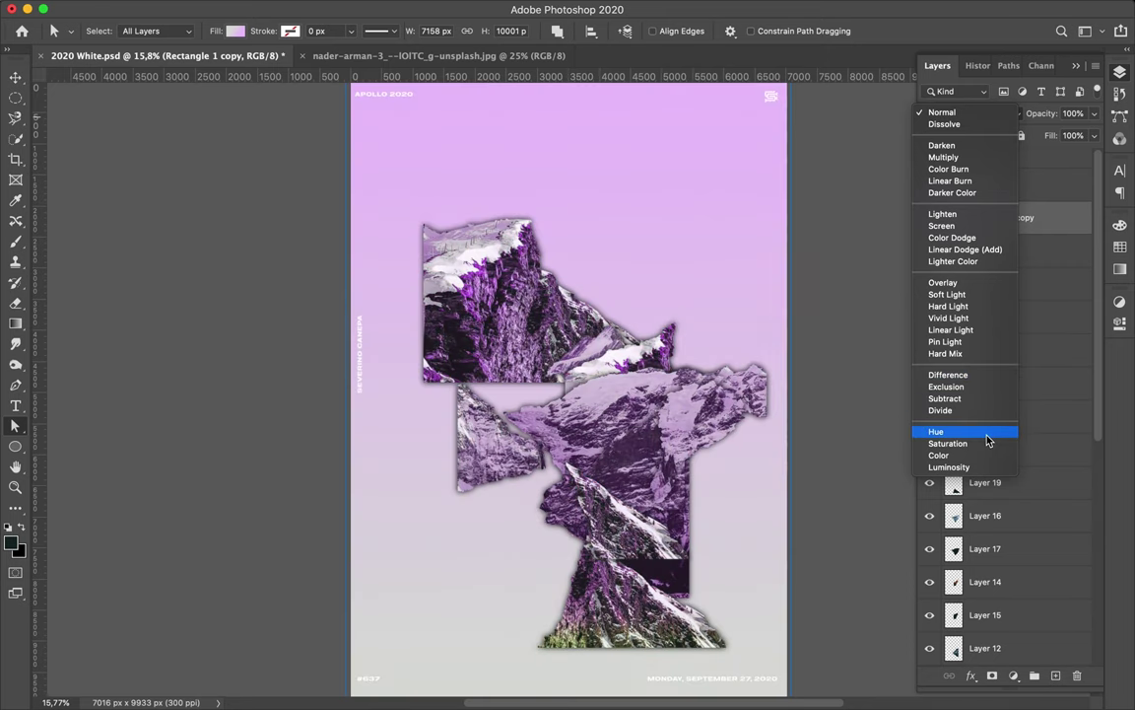
{"action": "left_click", "coordinate": [990, 458]}
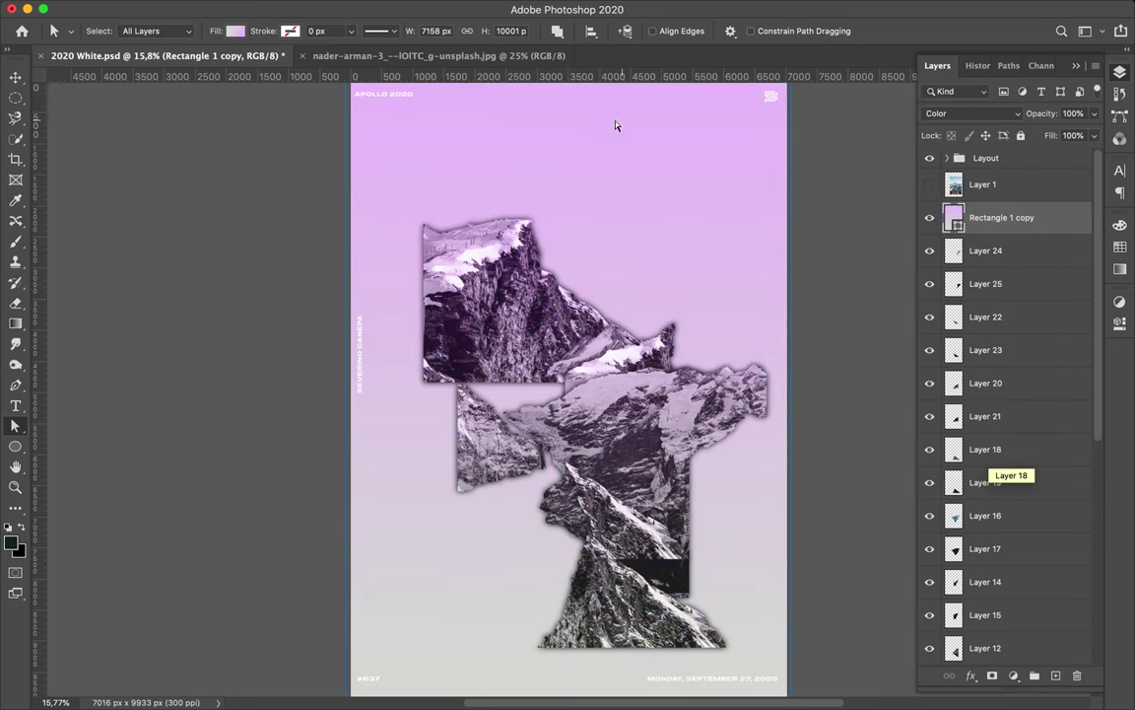
{"action": "left_click", "coordinate": [234, 30]}
{"action": "left_click", "coordinate": [169, 276]}
{"action": "scroll", "coordinate": [982, 591], "scroll_direction": "down", "scroll_amount": 5}
{"action": "left_click", "coordinate": [982, 646]}
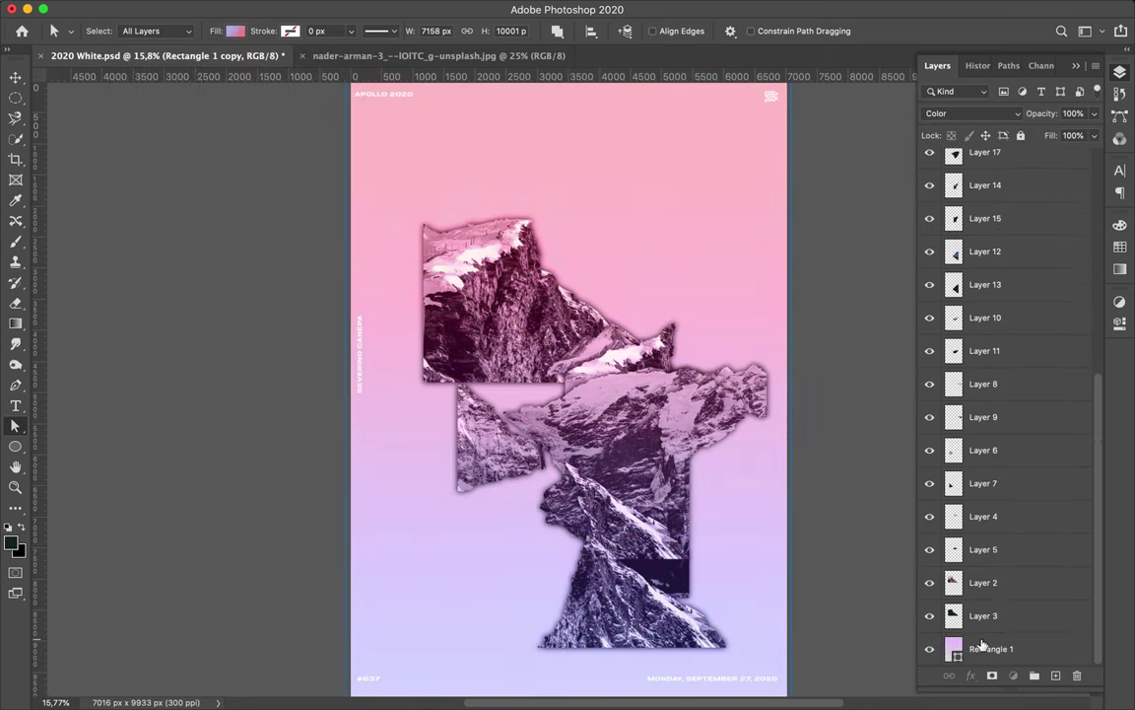
- Set Rectangle 1 to the pink-to-lavender gradient and show Layer 1 again
{"action": "left_click", "coordinate": [234, 30]}
{"action": "left_click", "coordinate": [169, 278]}
{"action": "key", "text": "Return"}
{"action": "scroll", "coordinate": [981, 394], "scroll_direction": "up", "scroll_amount": 10}
{"action": "key", "text": "v"}
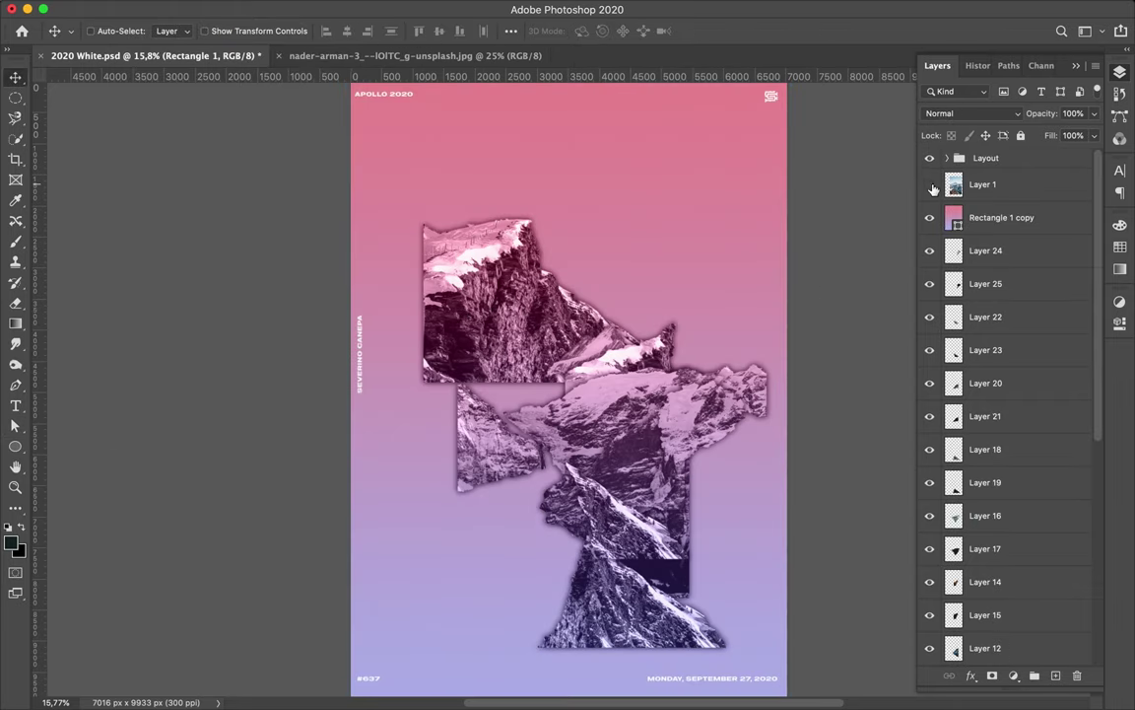
{"action": "left_click", "coordinate": [929, 185]}
{"action": "left_click", "coordinate": [980, 185]}
- Copy a circle over the mountain peak onto Layer 26 and add empty Layer 27
{"action": "key", "text": "m"}
{"action": "left_click_drag", "start_coordinate": [592, 463], "coordinate": [677, 528]}
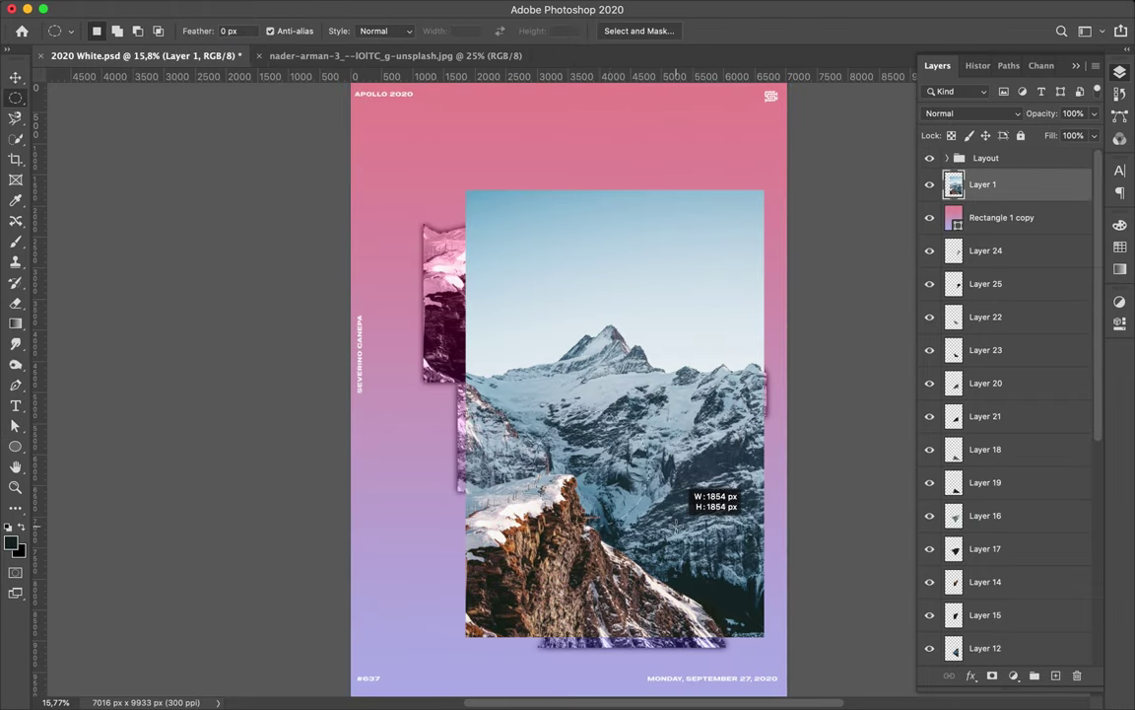
{"action": "key", "text": "ctrl+j"}
{"action": "key", "text": "v"}
{"action": "left_click", "coordinate": [1057, 677]}
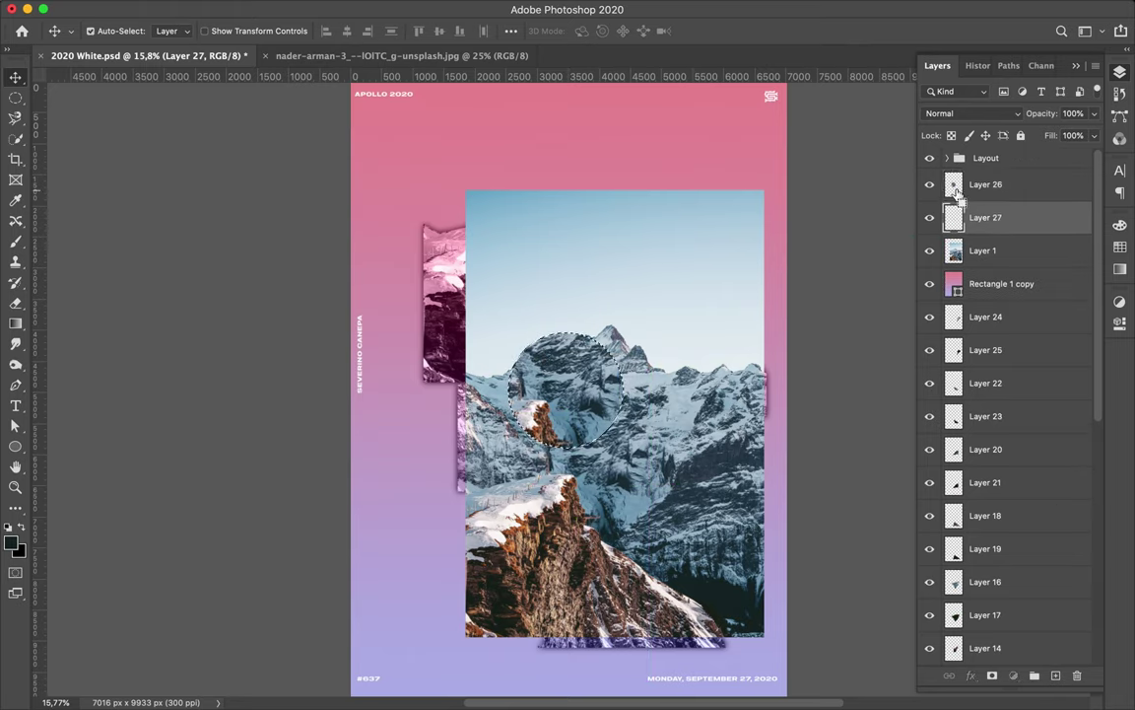
- Fill the circle dark, blur it with Ctrl+F, and move both layers lower
{"action": "key", "text": "b"}
{"action": "key", "text": "m"}
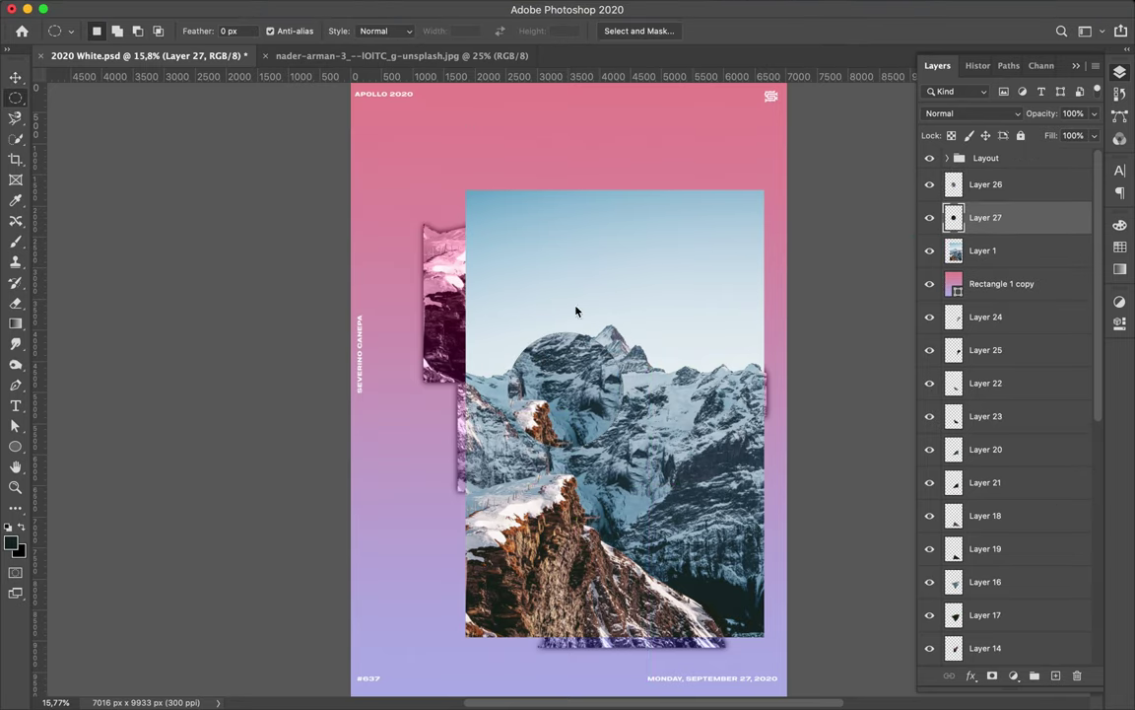
{"action": "key", "text": "ctrl+f"}
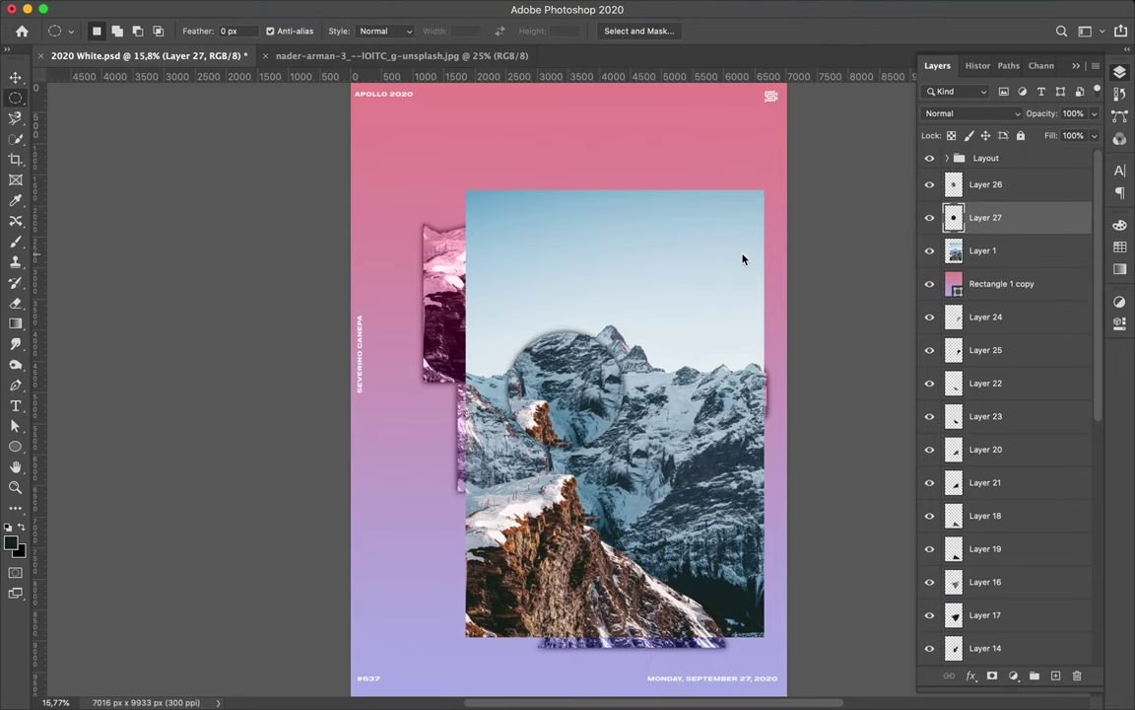
{"action": "left_click", "coordinate": [986, 185], "text": "shift"}
{"action": "key", "text": "v"}
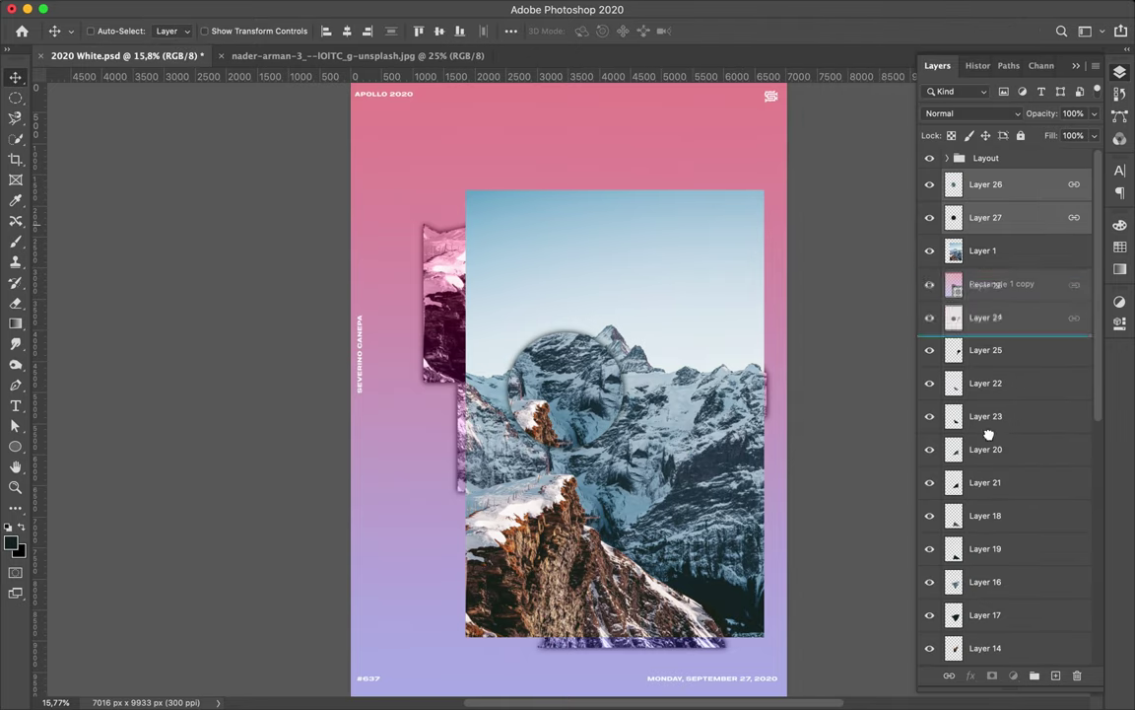
{"action": "left_click_drag", "start_coordinate": [986, 203], "coordinate": [986, 465]}
{"action": "mouse_move", "coordinate": [507, 318]}
{"action": "left_mouse_down"}
{"action": "mouse_move", "coordinate": [523, 314]}
{"action": "mouse_move", "coordinate": [562, 464]}
{"action": "left_mouse_up"}
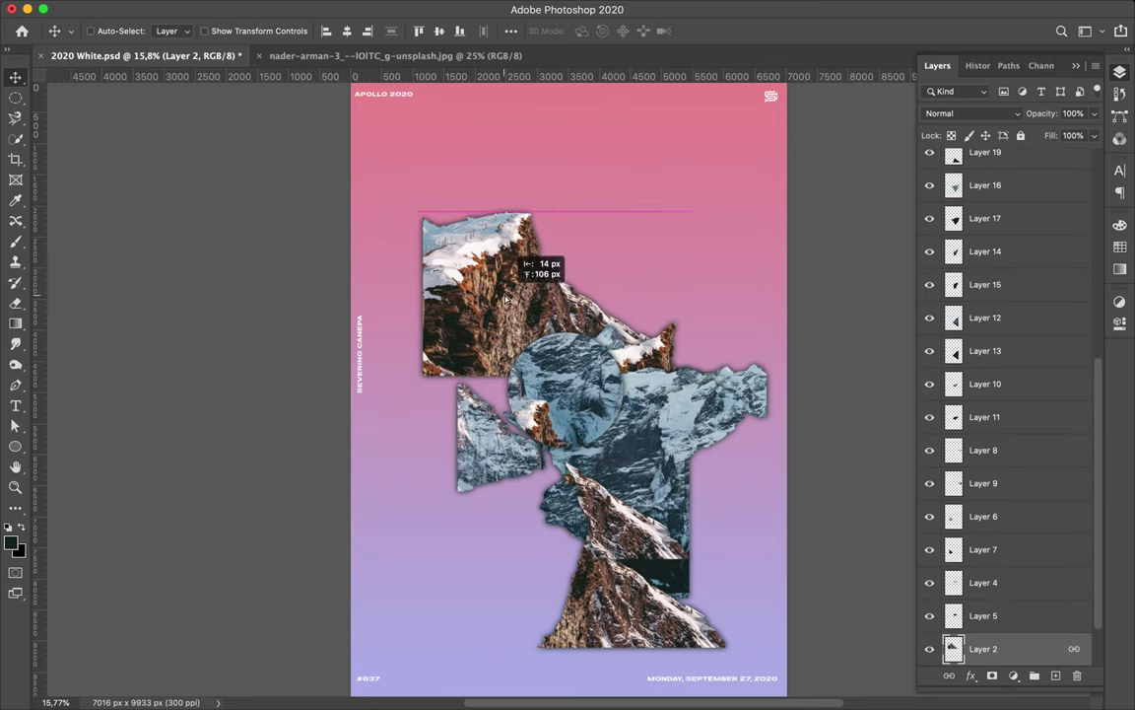
- Add a copy of Layer 2 rotated -90° at lower left and raise another piece
{"action": "key", "text": "ctrl+t"}
{"action": "left_click_drag", "start_coordinate": [537, 362], "coordinate": [463, 639]}
{"action": "left_click_drag", "start_coordinate": [690, 590], "coordinate": [564, 608]}
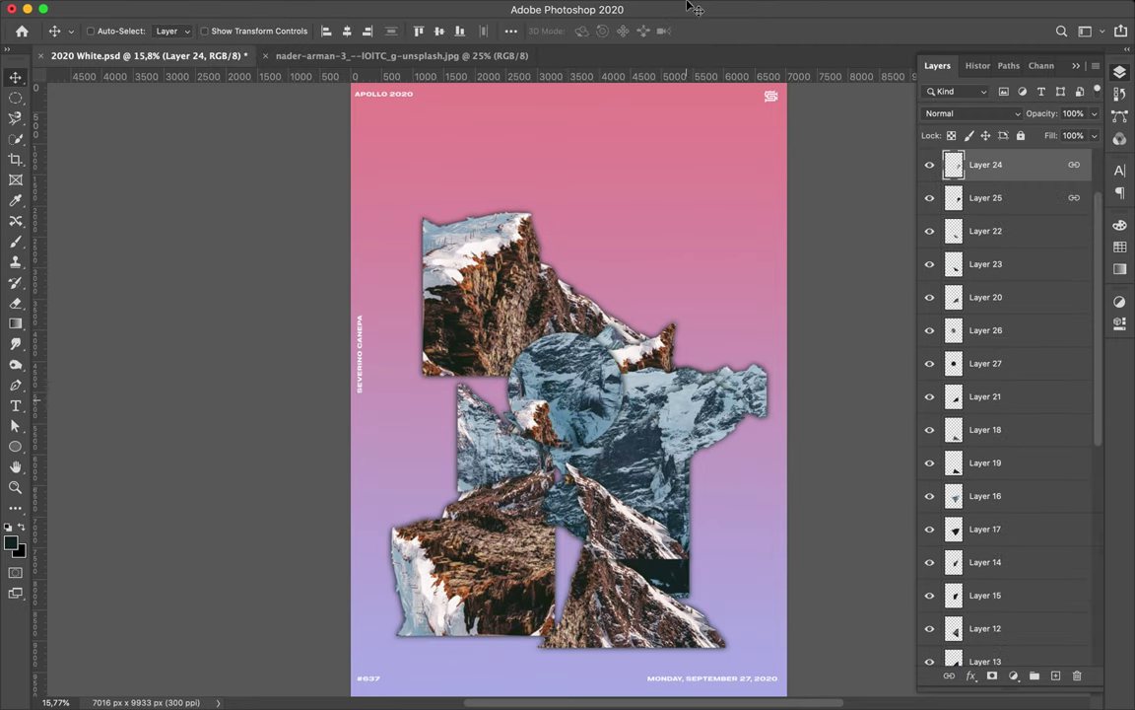
{"action": "left_click_drag", "start_coordinate": [671, 323], "coordinate": [569, 195]}
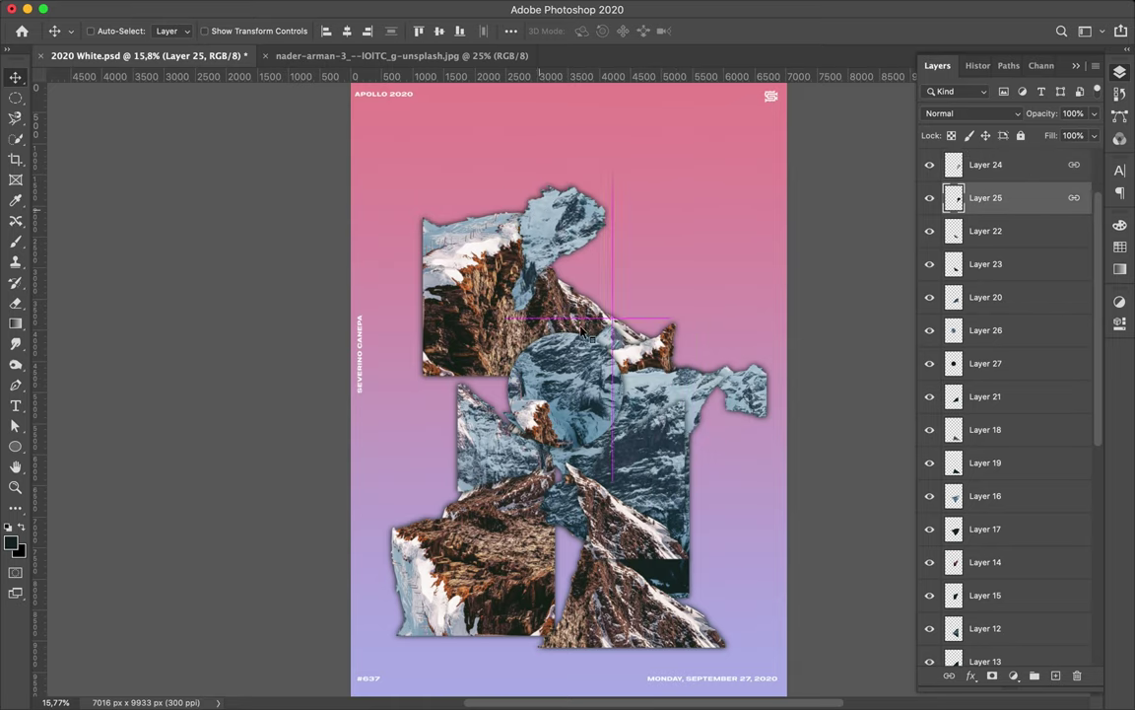
- Shift the circle piece left and send Layers 26 and 27 near the bottom
{"action": "left_click", "coordinate": [1018, 335]}
{"action": "left_click_drag", "start_coordinate": [1018, 336], "coordinate": [1005, 513]}
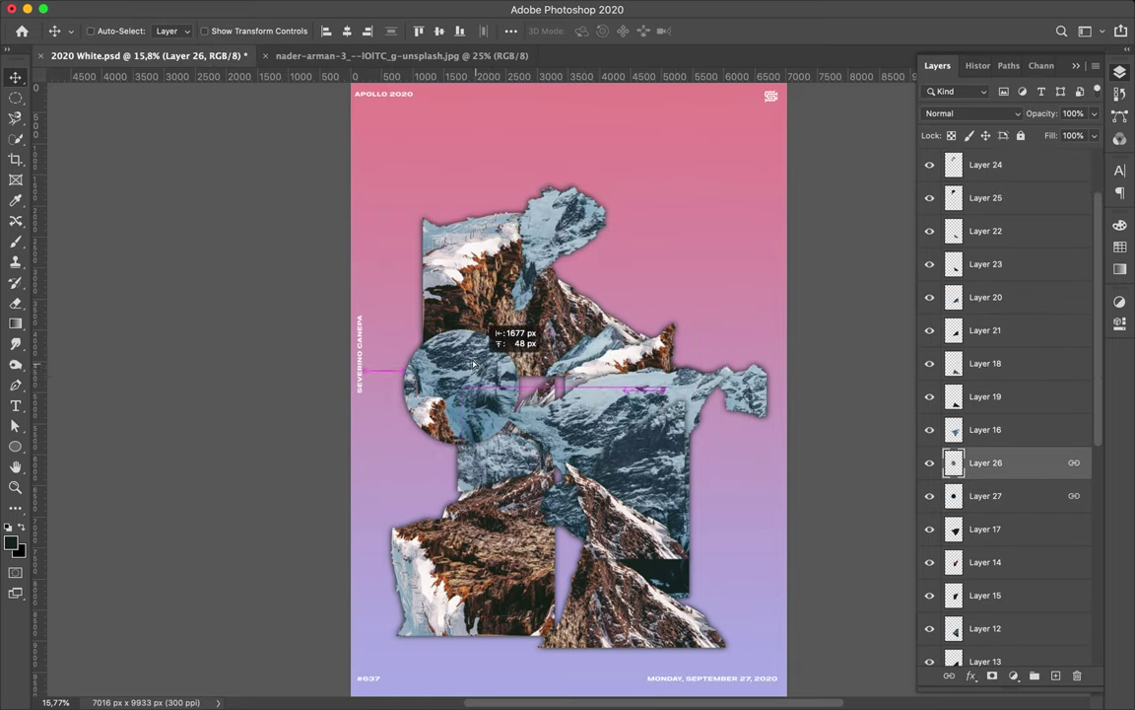
{"action": "left_click_drag", "start_coordinate": [566, 389], "coordinate": [456, 379]}
{"action": "left_click_drag", "start_coordinate": [1006, 502], "coordinate": [991, 611]}
- Move the Layer 16 piece to the upper right and lower Layers 16 and 17
{"action": "scroll", "coordinate": [995, 394], "scroll_direction": "up", "scroll_amount": 10}
{"action": "left_click", "coordinate": [985, 163]}
{"action": "left_click_drag", "start_coordinate": [591, 296], "coordinate": [631, 237]}
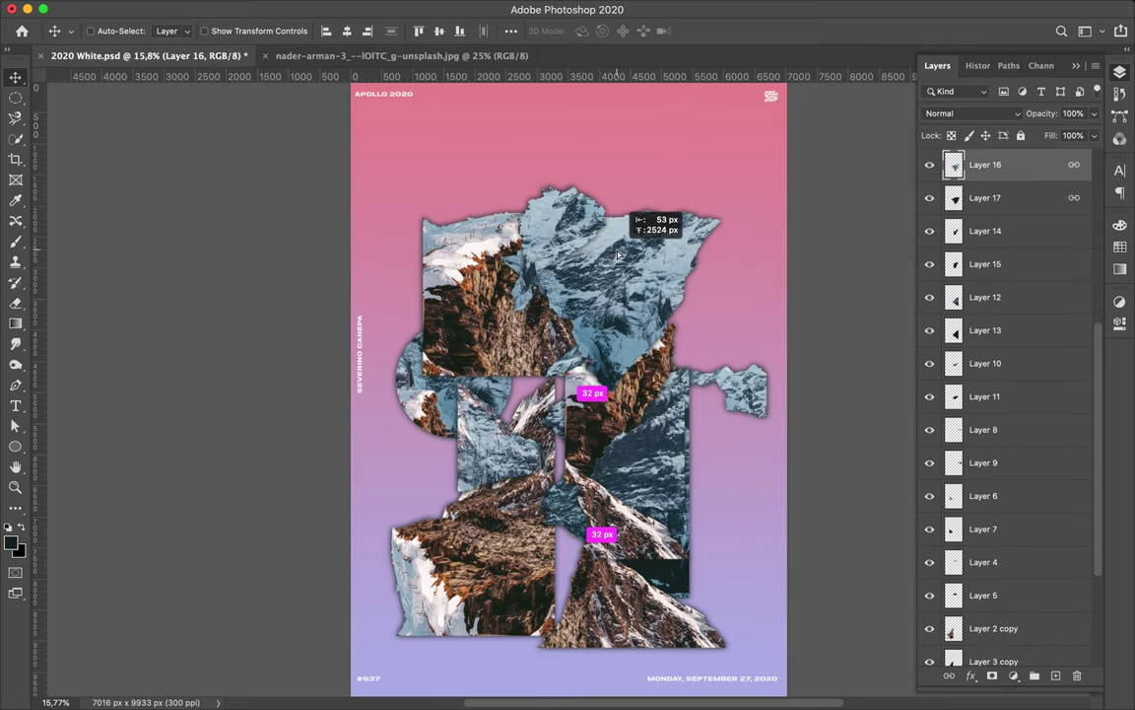
{"action": "left_click", "coordinate": [1011, 164], "text": "shift"}
{"action": "left_click_drag", "start_coordinate": [1012, 164], "coordinate": [986, 566]}
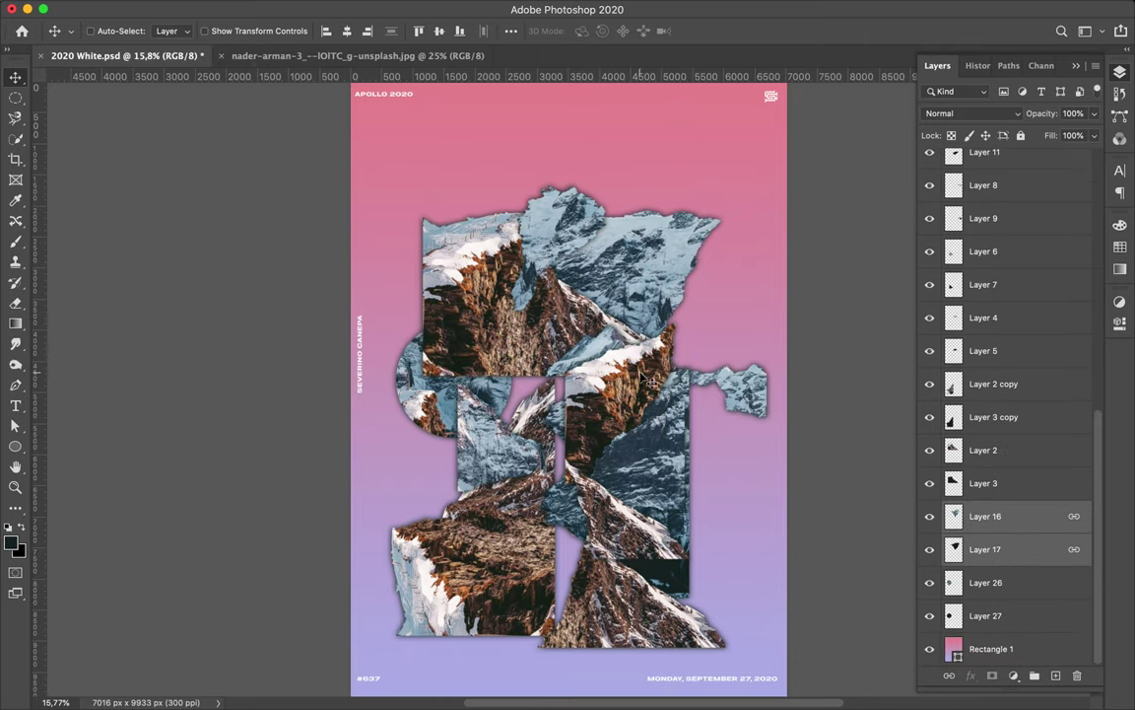
- Reposition the Layer 14 and Layer 8 pieces and duplicate the Layer 6/7 fragment
{"action": "mouse_move", "coordinate": [601, 345]}
{"action": "left_mouse_down"}
{"action": "mouse_move", "coordinate": [647, 261]}
{"action": "mouse_move", "coordinate": [665, 299]}
{"action": "left_mouse_up"}
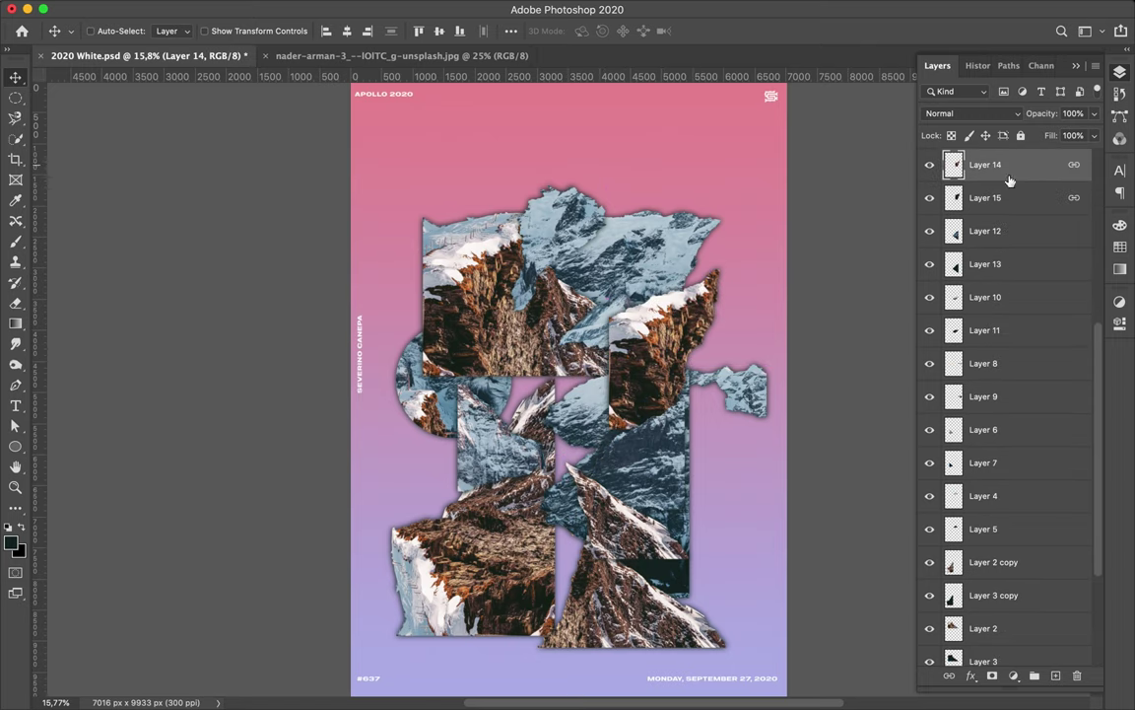
{"action": "left_click_drag", "start_coordinate": [1010, 181], "coordinate": [1022, 552]}
{"action": "key", "text": "ctrl+z"}
{"action": "left_click_drag", "start_coordinate": [576, 296], "coordinate": [584, 367]}
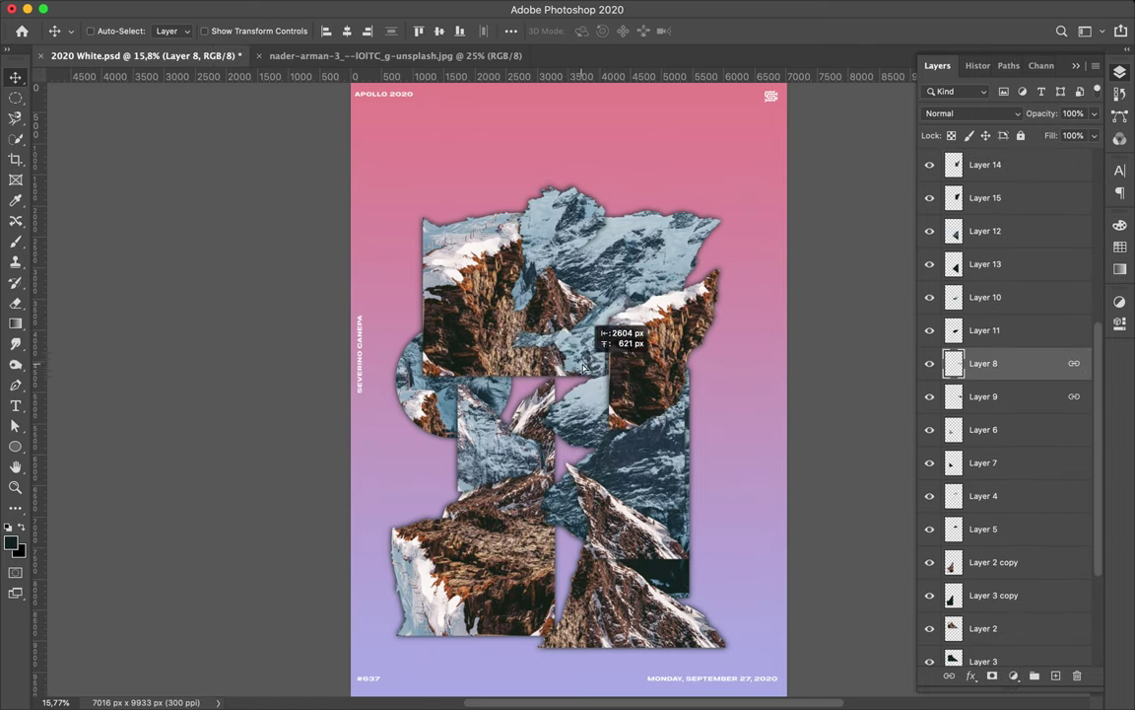
{"action": "left_click_drag", "start_coordinate": [529, 414], "coordinate": [533, 397]}
- Finish the current fragment copy, then duplicate a mountain piece and flip it upside down
{"action": "key", "text": "ctrl+t"}
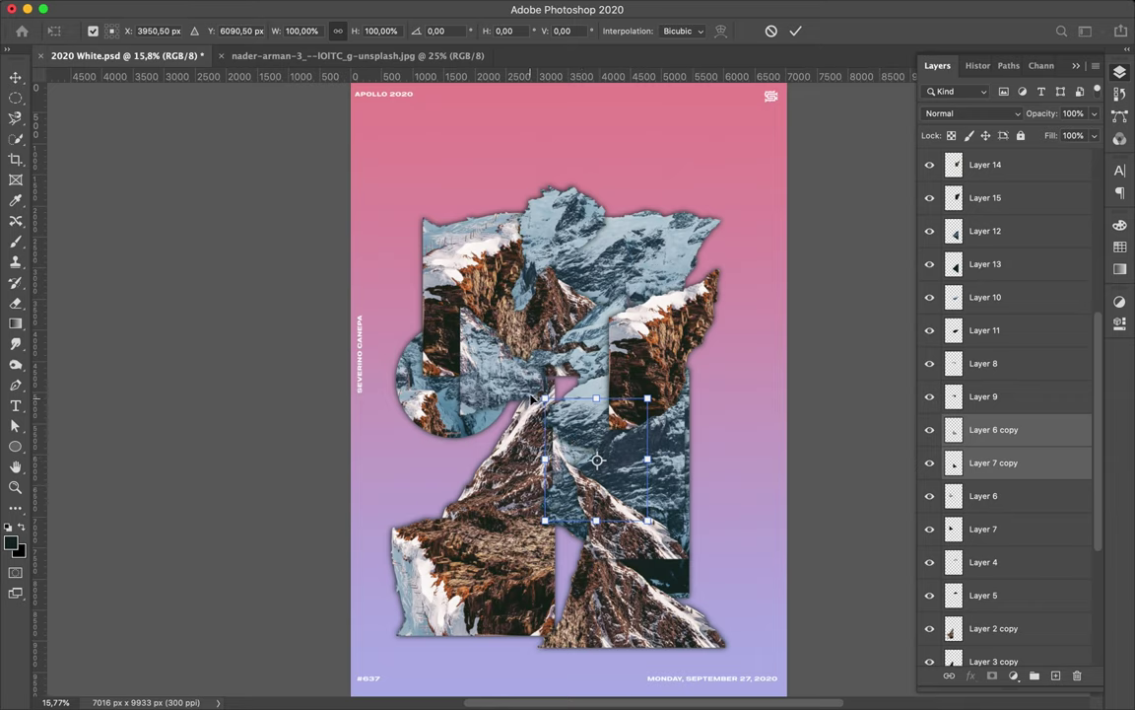
{"action": "key", "text": "Return"}
{"action": "left_click_drag", "start_coordinate": [597, 458], "coordinate": [532, 616]}
{"action": "scroll", "coordinate": [532, 616], "scroll_direction": "down", "scroll_amount": 3}
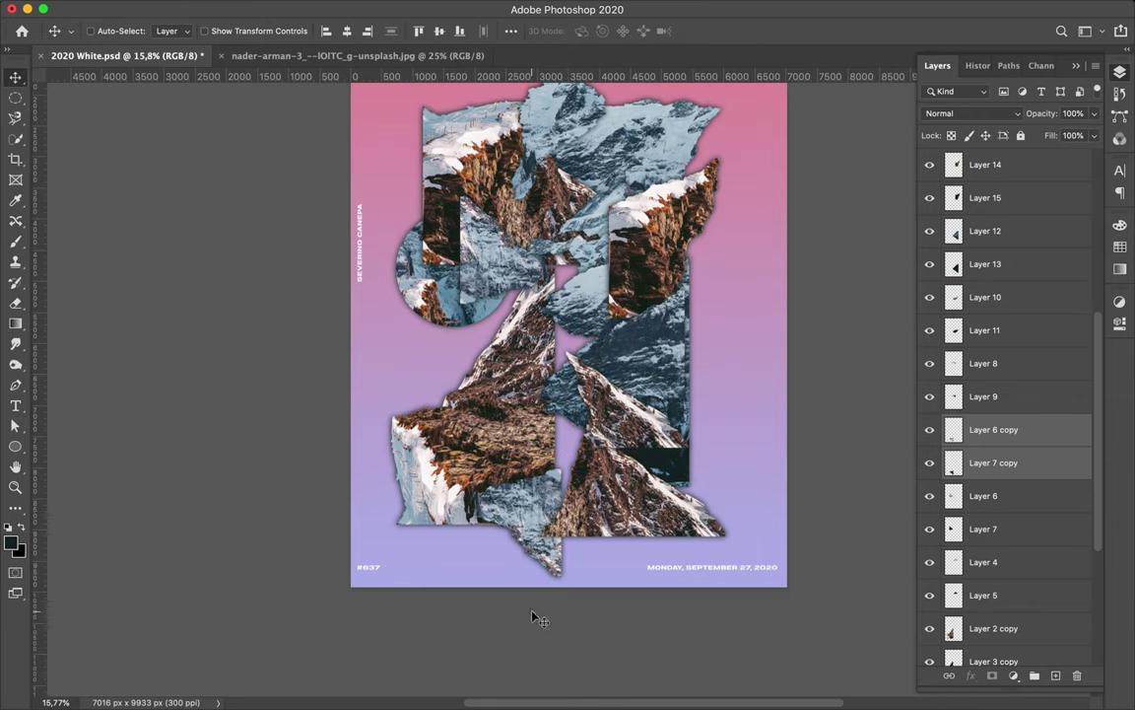
{"action": "left_click_drag", "start_coordinate": [618, 492], "coordinate": [631, 463]}
{"action": "key", "text": "ctrl+t"}
{"action": "mouse_move", "coordinate": [805, 362]}
{"action": "left_mouse_down"}
{"action": "mouse_move", "coordinate": [619, 445]}
{"action": "mouse_move", "coordinate": [592, 530]}
{"action": "left_mouse_up"}
{"action": "key", "text": "Return"}
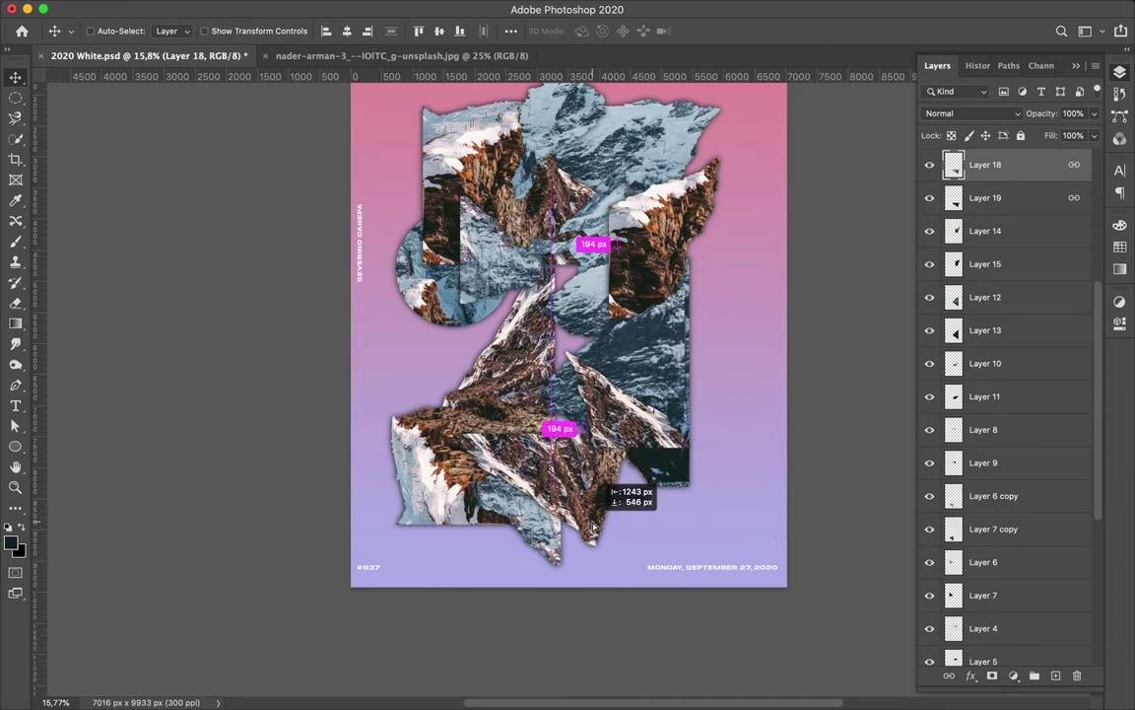
- Duplicate the flipped piece to the lower left, rotate the copy 90°, and shift it into place
{"action": "mouse_move", "coordinate": [668, 448]}
{"action": "left_mouse_down"}
{"action": "mouse_move", "coordinate": [631, 508]}
{"action": "mouse_move", "coordinate": [537, 325]}
{"action": "mouse_move", "coordinate": [463, 325]}
{"action": "left_mouse_up"}
{"action": "key", "text": "ctrl+t"}
{"action": "left_click_drag", "start_coordinate": [404, 254], "coordinate": [404, 281]}
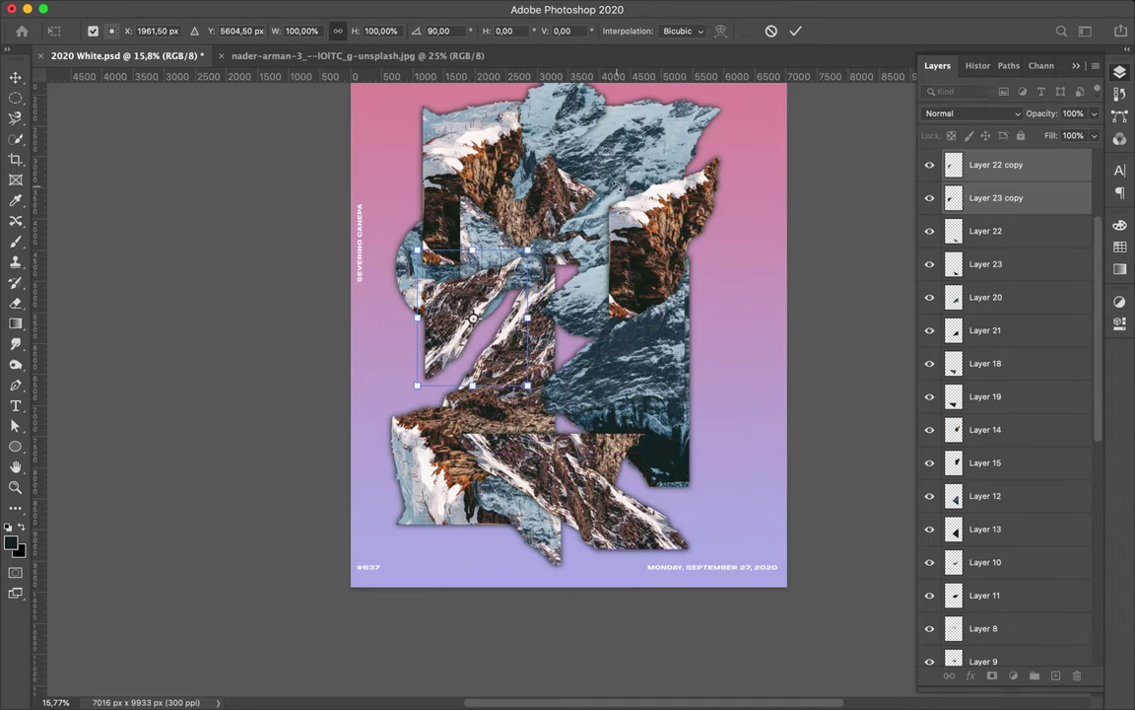
{"action": "key", "text": "Return"}
{"action": "left_click_drag", "start_coordinate": [457, 332], "coordinate": [474, 347]}
- Link the copied pair and restack it, with Layer 3 below Layer 2 and Layer 22 copy below Layer 17
{"action": "right_click", "coordinate": [1040, 195]}
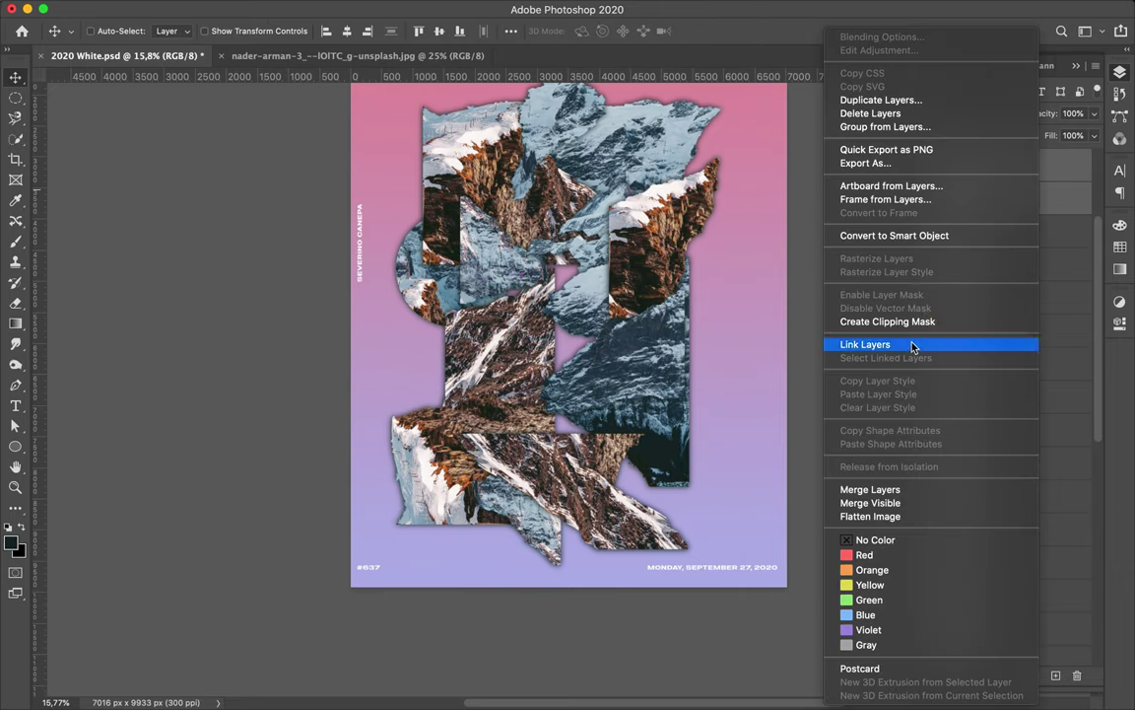
{"action": "left_click", "coordinate": [917, 343]}
{"action": "left_click_drag", "start_coordinate": [995, 187], "coordinate": [1001, 424]}
{"action": "mouse_move", "coordinate": [1008, 481]}
{"action": "left_mouse_down"}
{"action": "mouse_move", "coordinate": [1015, 602]}
{"action": "mouse_move", "coordinate": [1016, 560]}
{"action": "left_mouse_up"}
{"action": "scroll", "coordinate": [1000, 613], "scroll_direction": "down", "scroll_amount": 3}
{"action": "left_click", "coordinate": [1000, 619]}
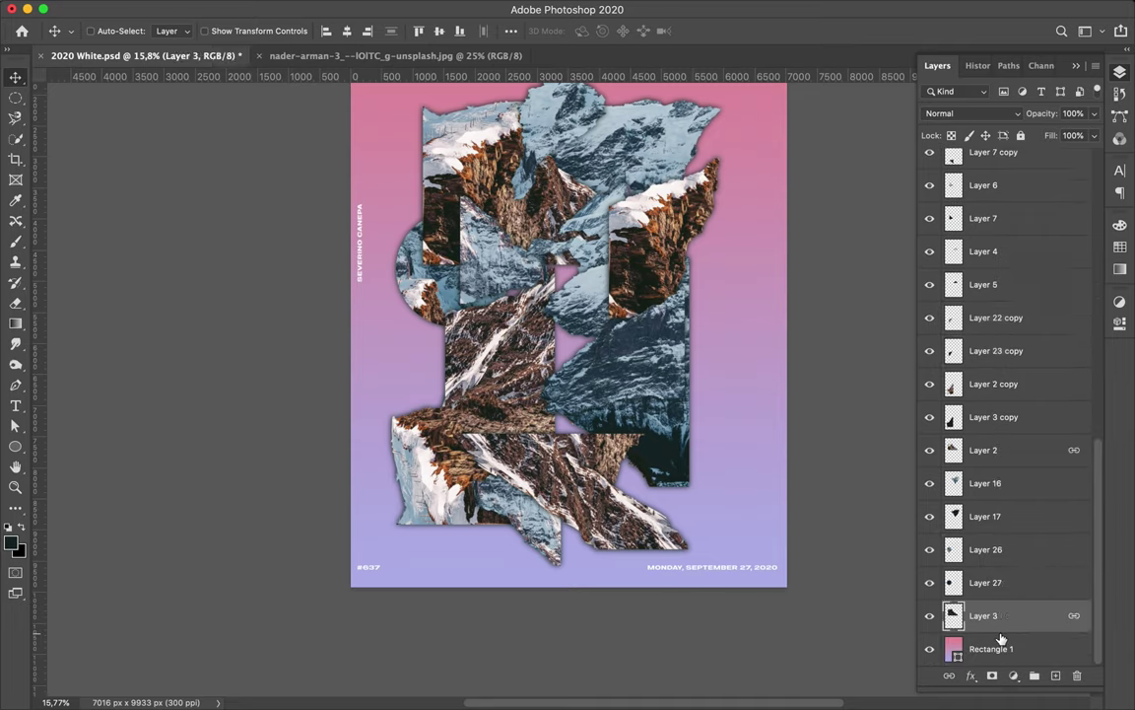
{"action": "left_click_drag", "start_coordinate": [1001, 625], "coordinate": [989, 454]}
{"action": "left_click_drag", "start_coordinate": [996, 317], "coordinate": [995, 533]}
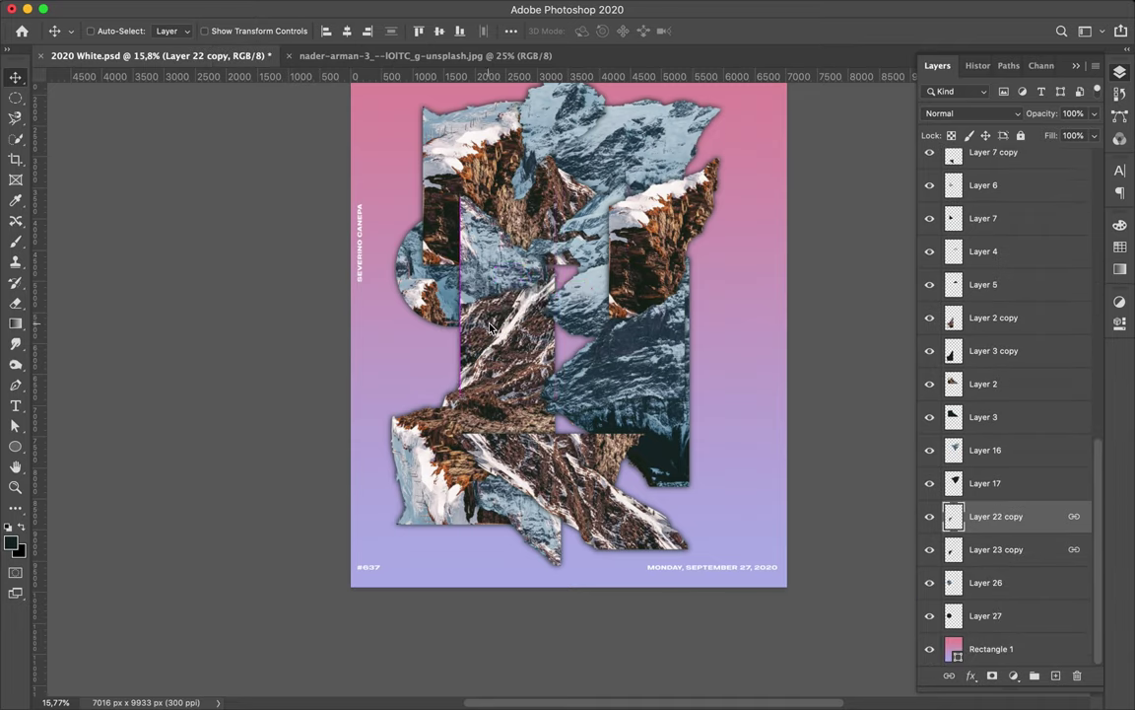
- Duplicate the Layer 8 fragment lower, rotate it diagonally, and link Layer 24 and 25 copies below Layer 19
{"action": "left_click", "coordinate": [591, 253], "text": "ctrl"}
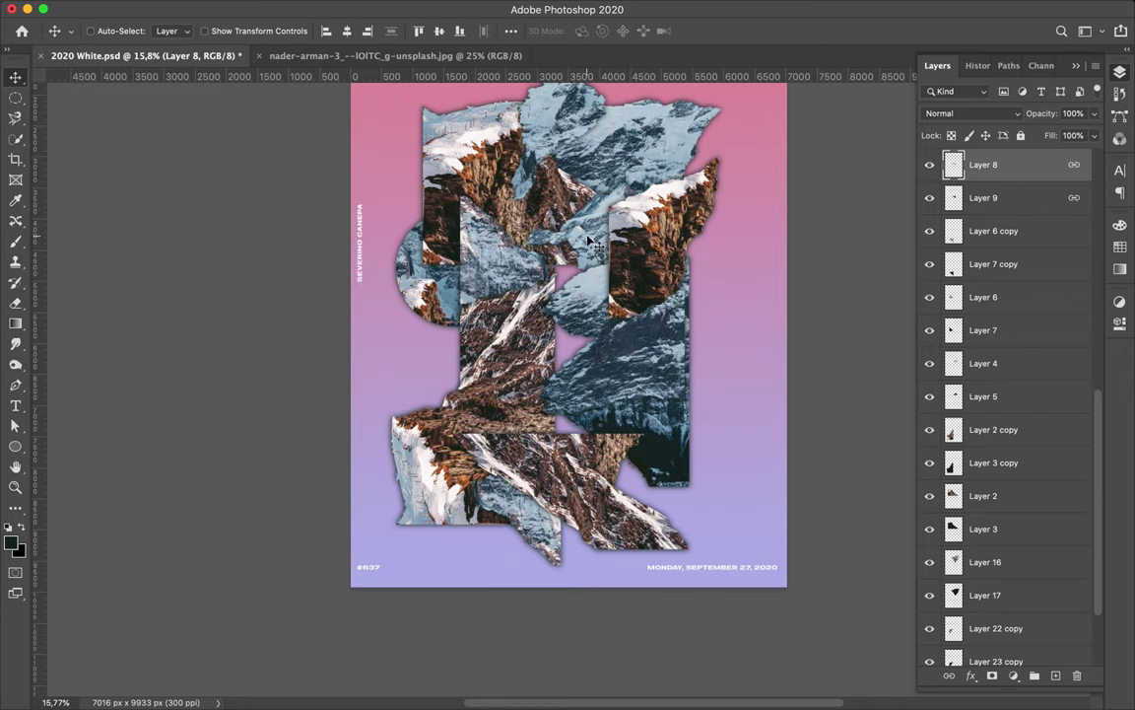
{"action": "left_click_drag", "start_coordinate": [504, 206], "coordinate": [484, 457]}
{"action": "key", "text": "ctrl+t"}
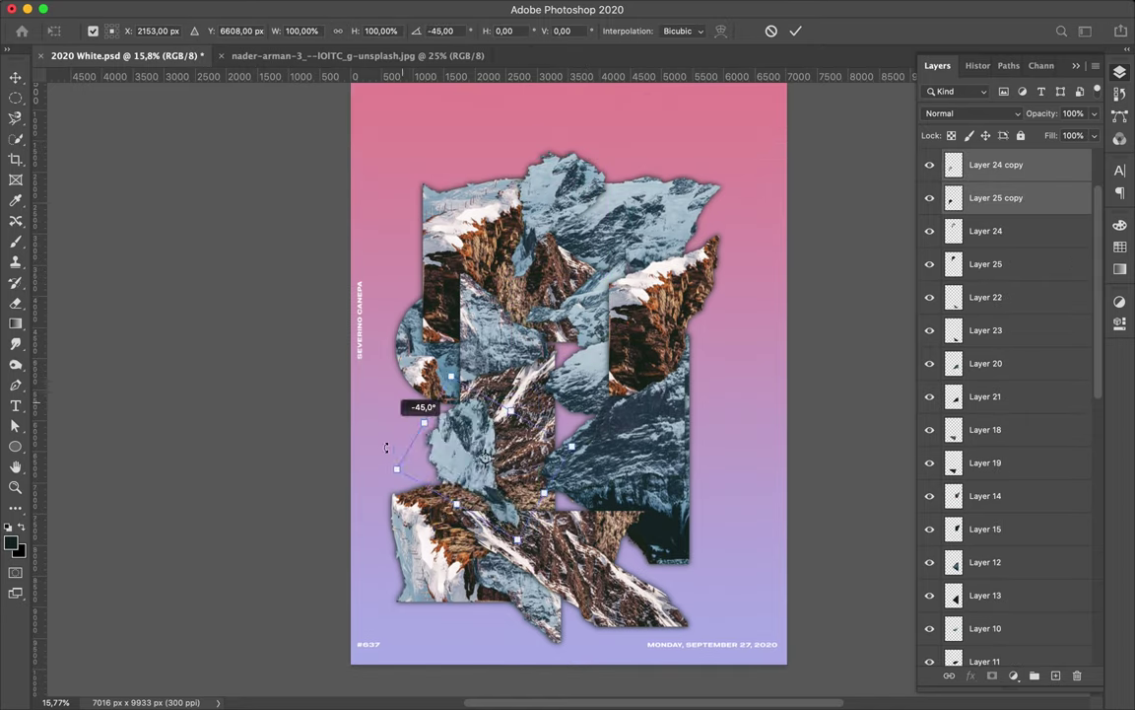
{"action": "left_click_drag", "start_coordinate": [464, 399], "coordinate": [426, 477]}
{"action": "key", "text": "Return"}
{"action": "mouse_move", "coordinate": [996, 181]}
{"action": "left_mouse_down"}
{"action": "mouse_move", "coordinate": [996, 414]}
{"action": "mouse_move", "coordinate": [1032, 549]}
{"action": "mouse_move", "coordinate": [1004, 548]}
{"action": "mouse_move", "coordinate": [1005, 434]}
{"action": "left_mouse_up"}
{"action": "right_click", "coordinate": [996, 445]}
{"action": "left_click", "coordinate": [869, 342]}
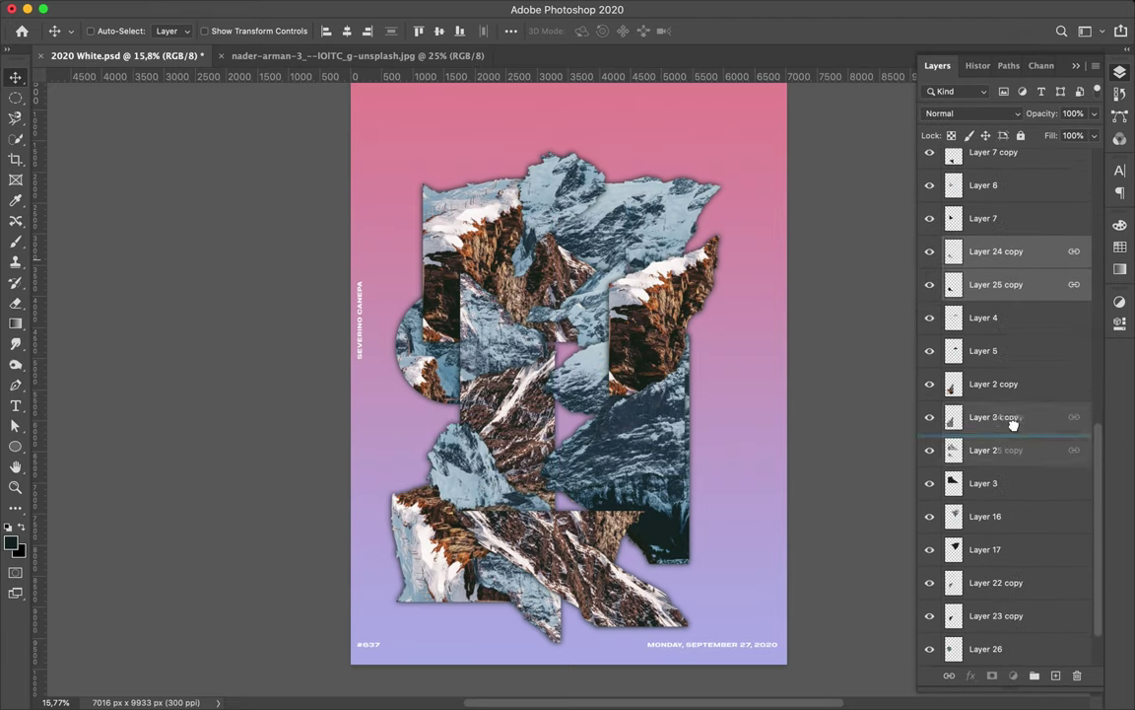
{"action": "left_click_drag", "start_coordinate": [410, 395], "coordinate": [425, 442]}
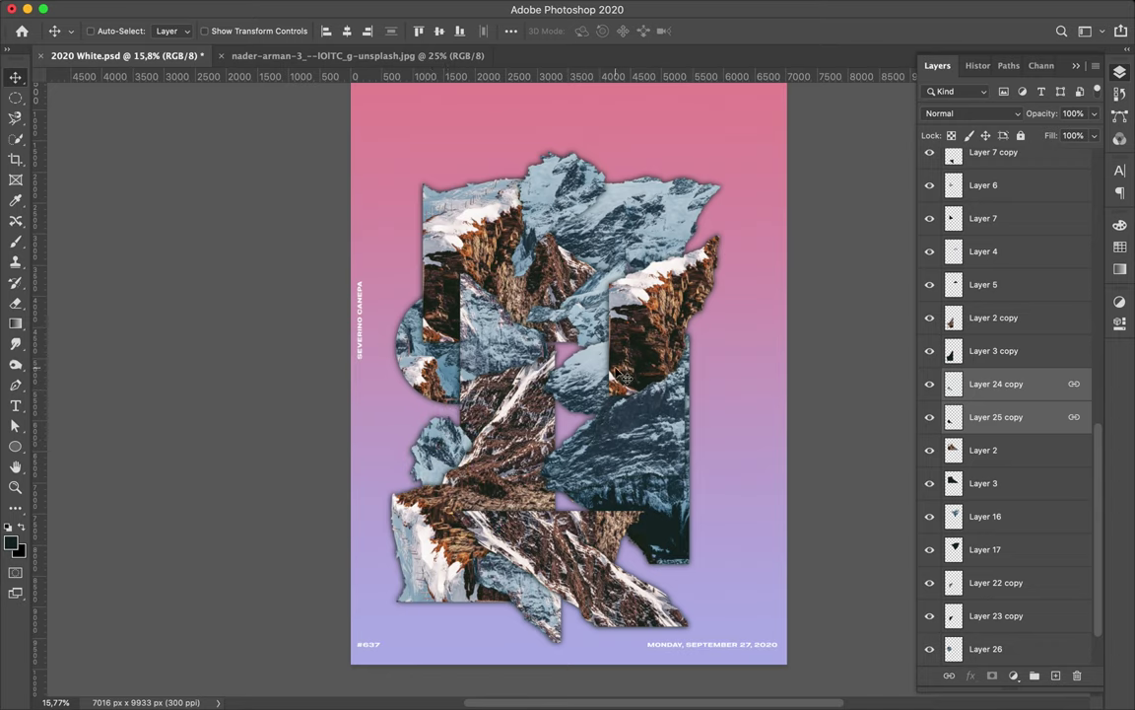
- Duplicate the Layer 10 and 11 pair, rotate the copies, and move them lower in the stack
{"action": "scroll", "coordinate": [1015, 247], "scroll_direction": "up", "scroll_amount": 5}
{"action": "left_click", "coordinate": [1014, 165]}
{"action": "left_click", "coordinate": [1014, 197], "text": "shift"}
{"action": "left_click", "coordinate": [1025, 297]}
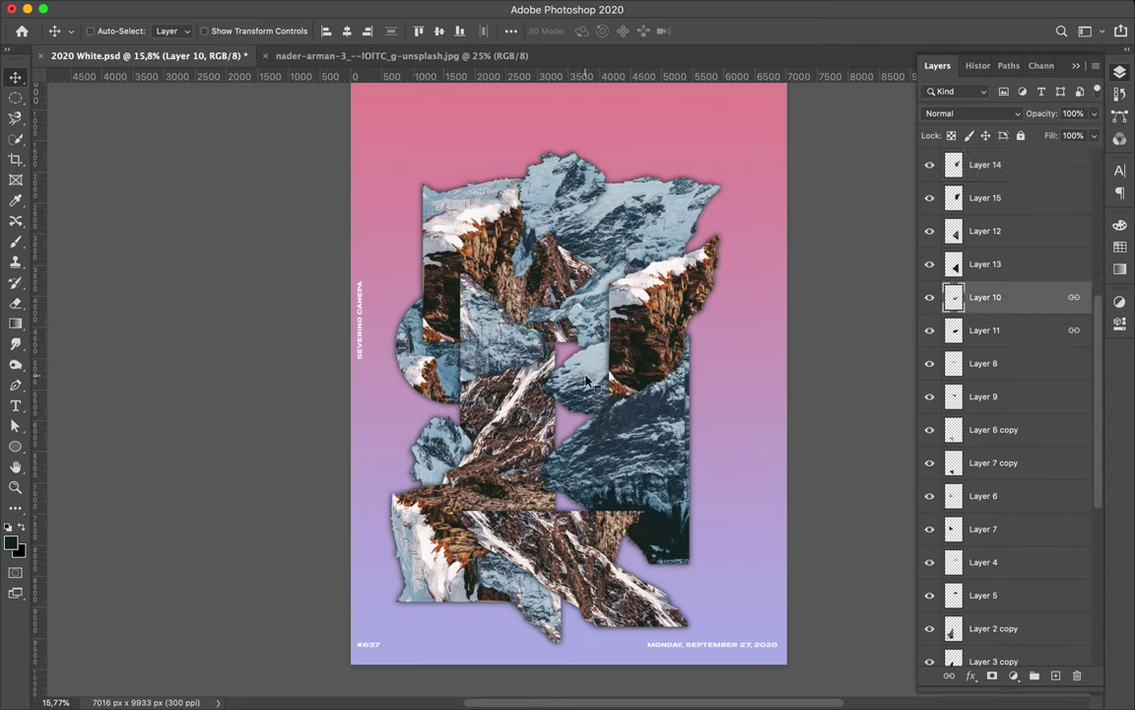
{"action": "left_click", "coordinate": [1028, 330], "text": "shift"}
{"action": "left_click_drag", "start_coordinate": [1028, 329], "coordinate": [1020, 612]}
{"action": "key", "text": "ctrl+t"}
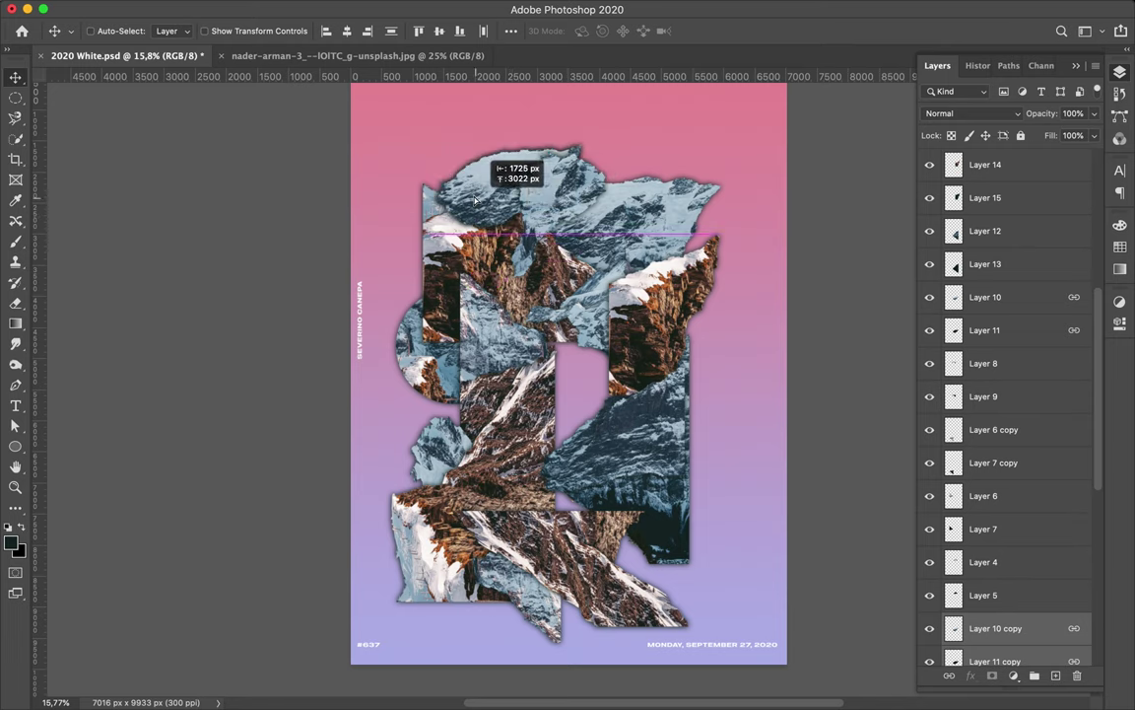
{"action": "left_click_drag", "start_coordinate": [417, 119], "coordinate": [574, 97]}
{"action": "left_click_drag", "start_coordinate": [457, 92], "coordinate": [575, 312]}
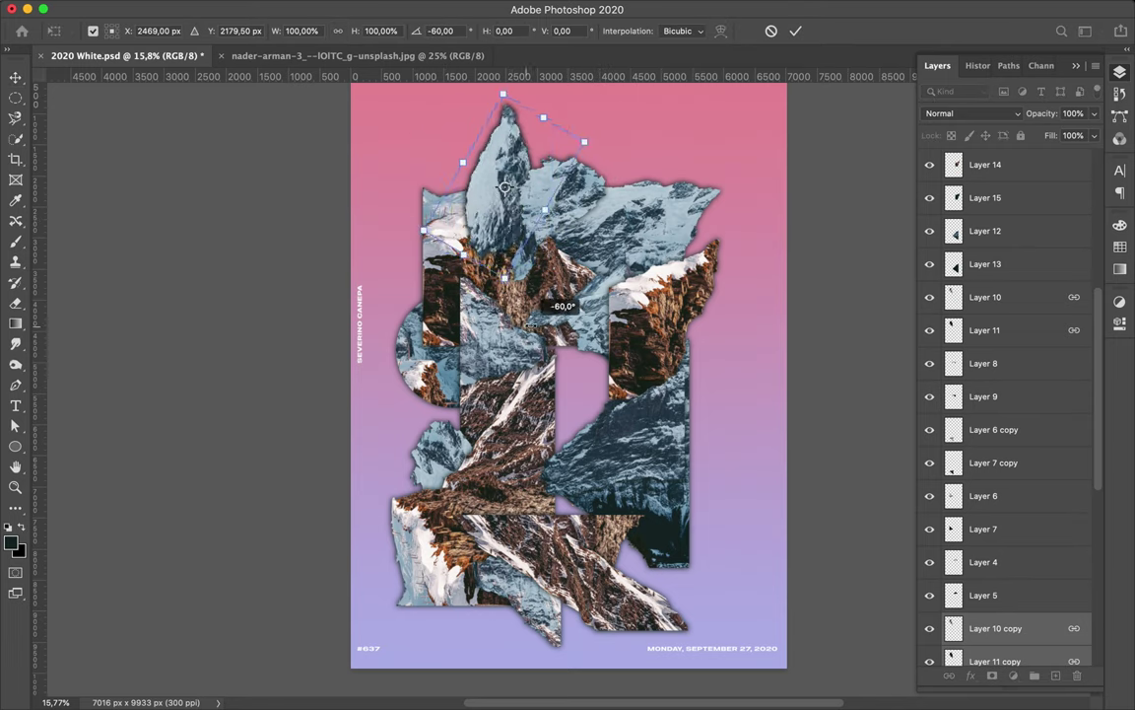
{"action": "key", "text": "Return"}
{"action": "mouse_move", "coordinate": [991, 628]}
{"action": "left_mouse_down"}
{"action": "mouse_move", "coordinate": [996, 567]}
{"action": "mouse_move", "coordinate": [1010, 598]}
{"action": "left_mouse_up"}
- Try moving the original Layer 10 and 11 pair below their copies, then undo it
{"action": "left_click", "coordinate": [502, 203]}
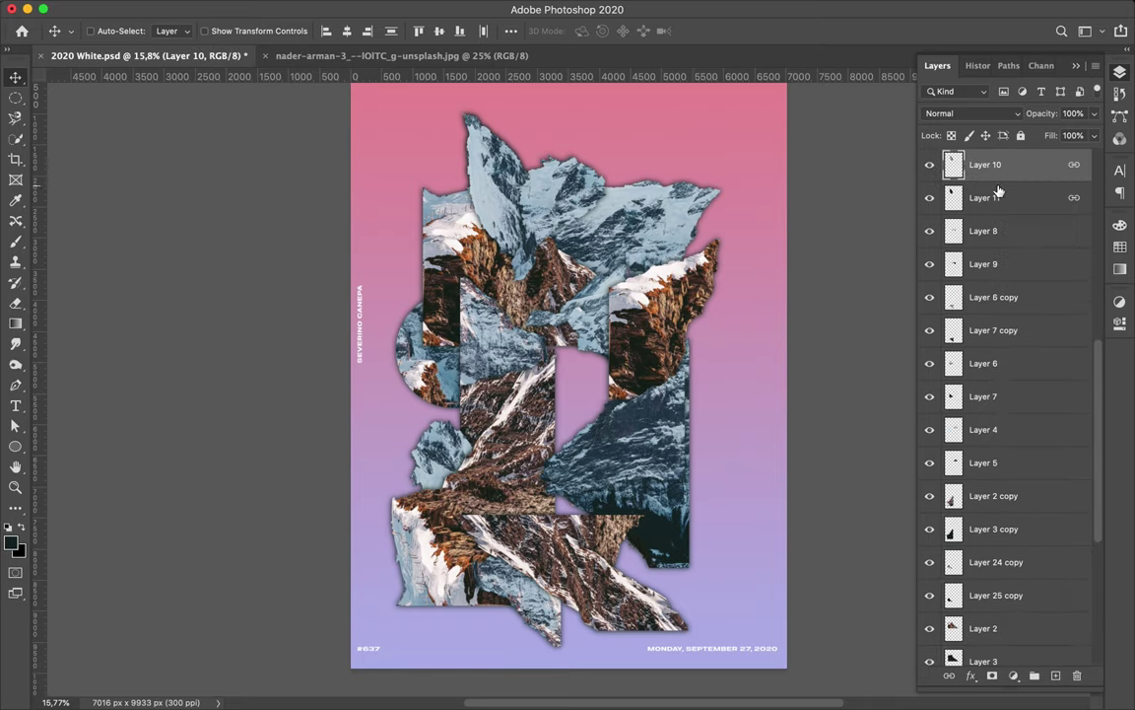
{"action": "left_click_drag", "start_coordinate": [986, 163], "coordinate": [1000, 628]}
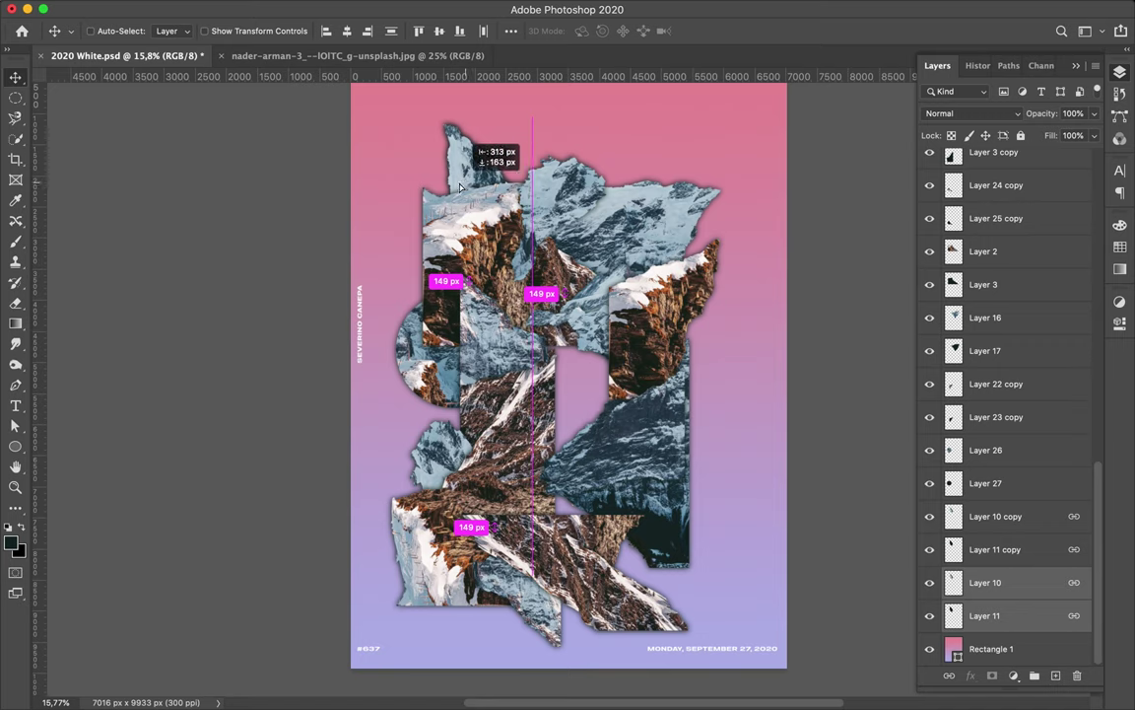
{"action": "left_click_drag", "start_coordinate": [459, 187], "coordinate": [432, 214]}
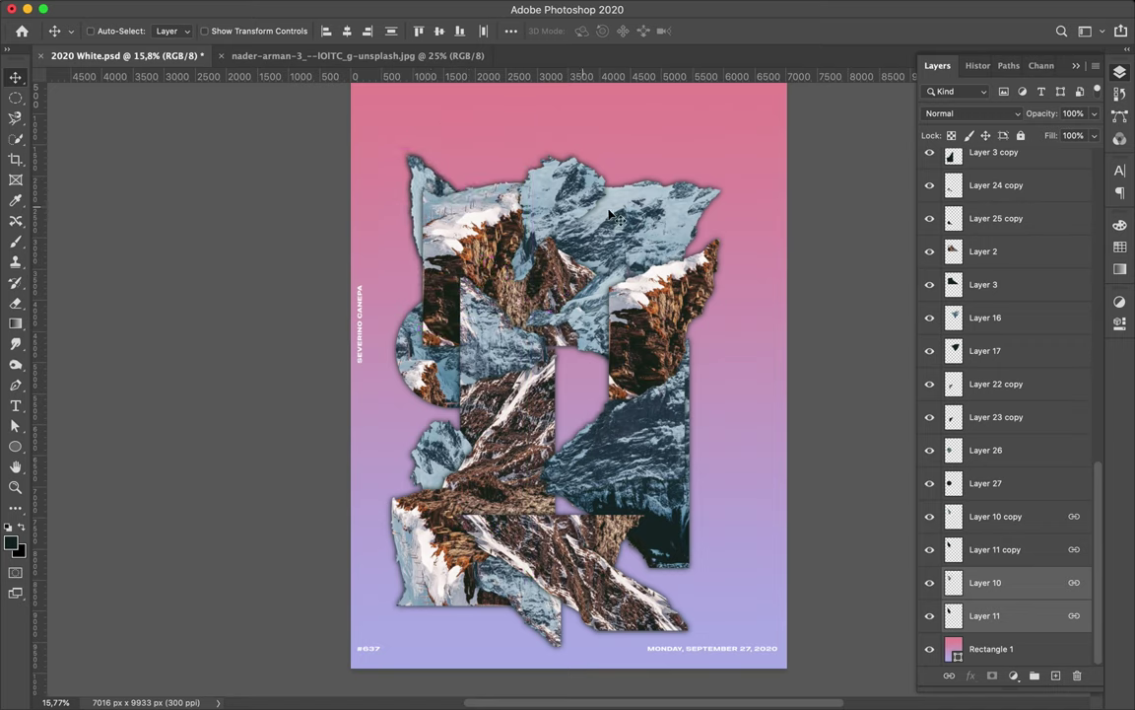
{"action": "key", "text": "ctrl+z"}
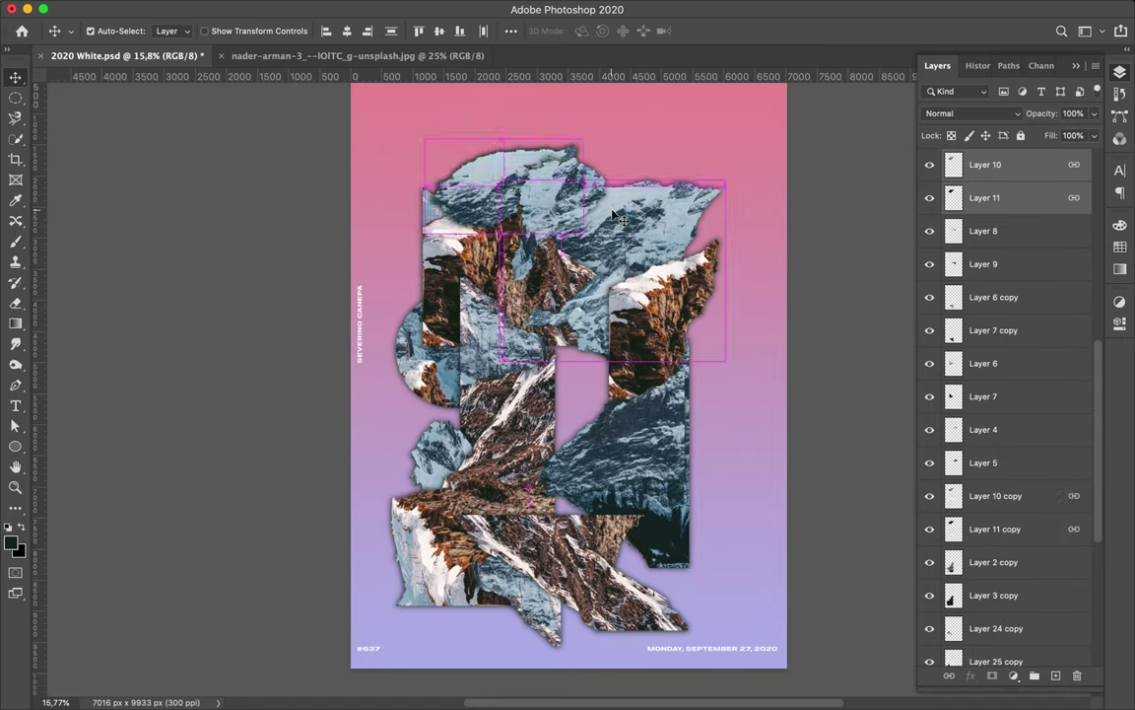
- Duplicate the Layer 14 and 15 pair mid-poster, link the copies, and send them to the bottom
{"action": "left_click_drag", "start_coordinate": [613, 215], "coordinate": [583, 409]}
{"action": "key", "text": "ctrl+t"}
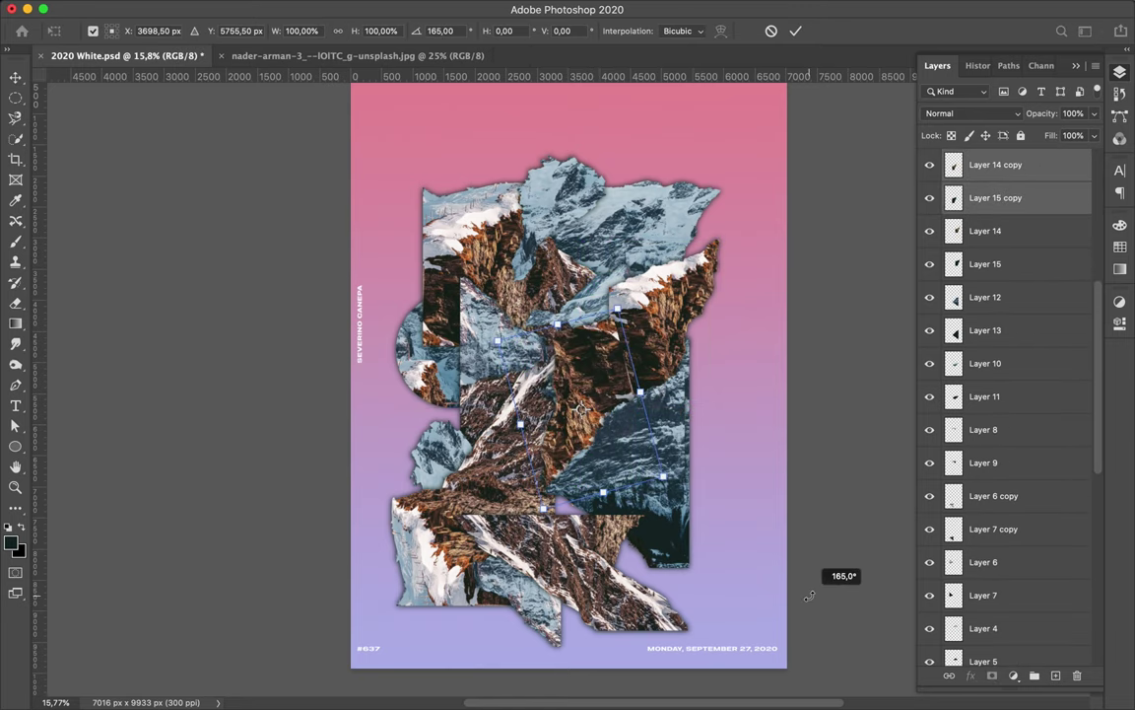
{"action": "right_click", "coordinate": [1019, 197]}
{"action": "left_click", "coordinate": [867, 315]}
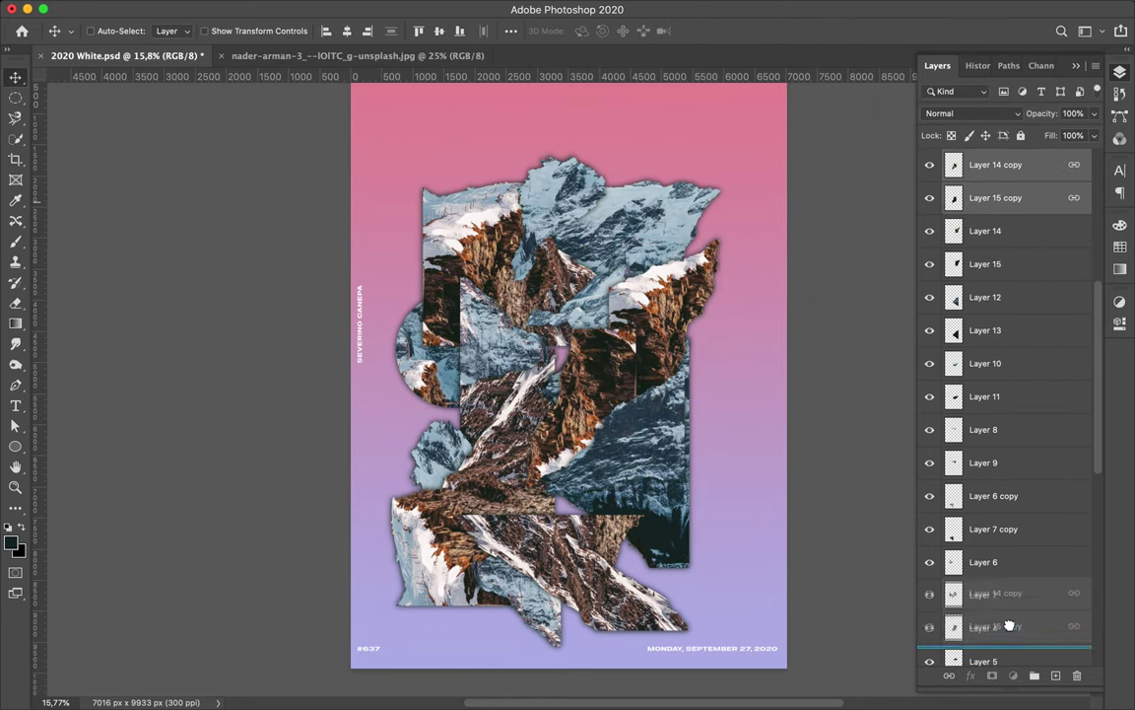
{"action": "left_click_drag", "start_coordinate": [996, 181], "coordinate": [996, 636]}
{"action": "left_click_drag", "start_coordinate": [614, 386], "coordinate": [555, 408]}
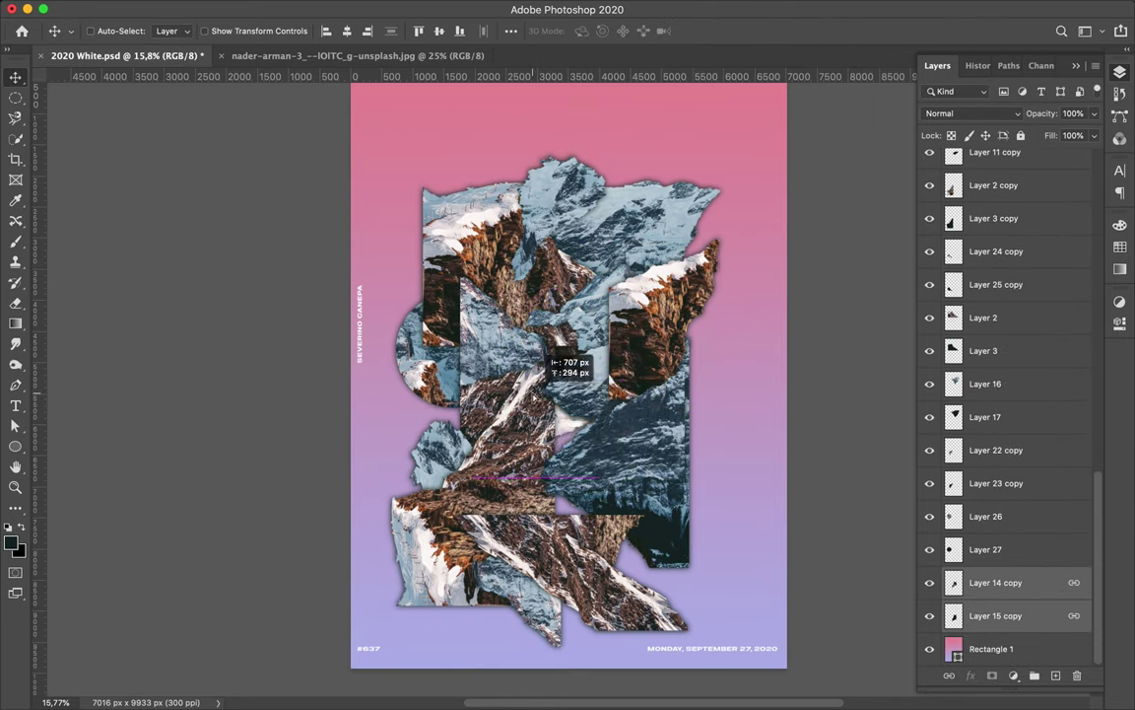
- Copy the Layer 26 and 27 circles onto the right rock, shrink to two-thirds, link, and place below Layer 13
{"action": "mouse_move", "coordinate": [450, 390]}
{"action": "left_mouse_down"}
{"action": "mouse_move", "coordinate": [592, 347]}
{"action": "mouse_move", "coordinate": [661, 369]}
{"action": "left_mouse_up"}
{"action": "key", "text": "ctrl+t"}
{"action": "key", "text": "Return"}
{"action": "key", "text": "ctrl+t"}
{"action": "key", "text": "Return"}
{"action": "right_click", "coordinate": [986, 522]}
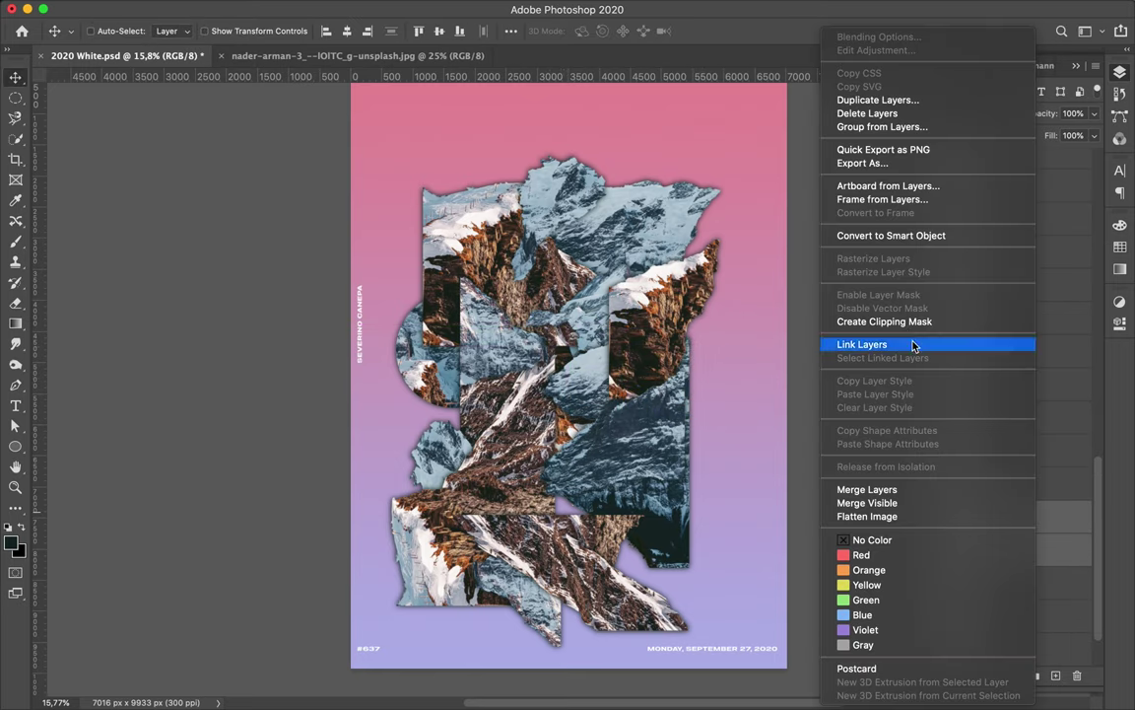
{"action": "left_click", "coordinate": [833, 342]}
{"action": "mouse_move", "coordinate": [995, 523]}
{"action": "left_mouse_down"}
{"action": "mouse_move", "coordinate": [1010, 213]}
{"action": "mouse_move", "coordinate": [996, 197]}
{"action": "left_mouse_up"}
{"action": "left_click_drag", "start_coordinate": [641, 325], "coordinate": [619, 307]}
- Nudge the circle copies into place, duplicate the Layer 16 fragment, and link the Layer 16 and 17 copies
{"action": "key", "text": "ctrl+t"}
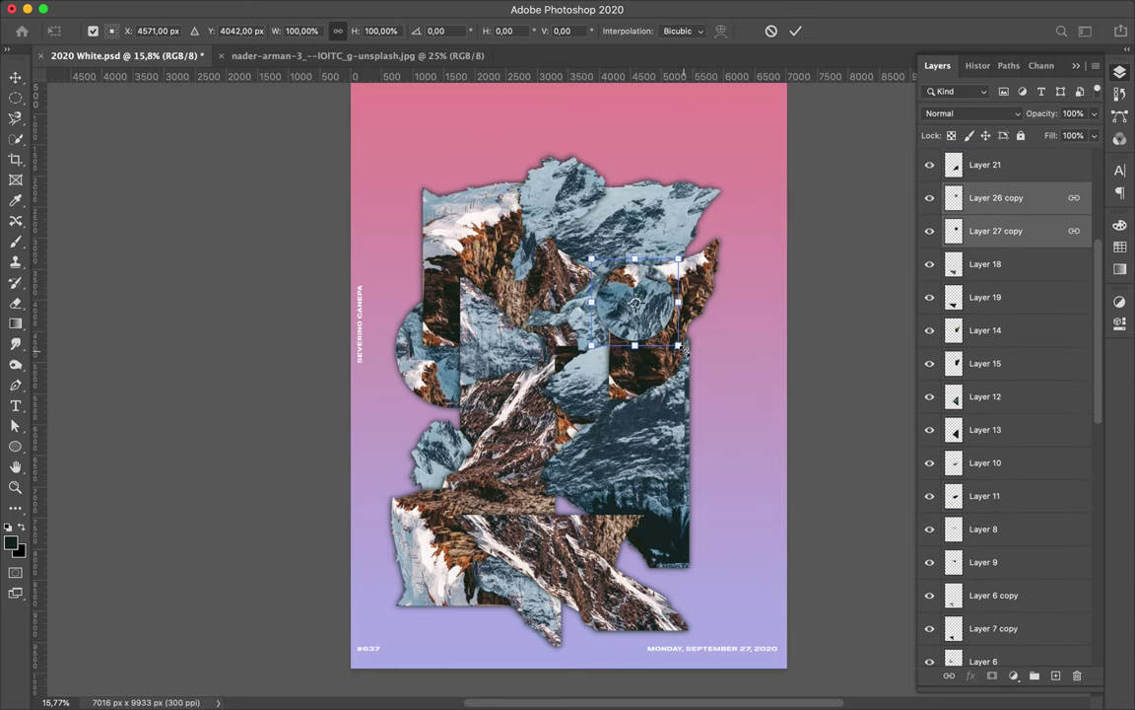
{"action": "mouse_move", "coordinate": [611, 246]}
{"action": "left_mouse_down"}
{"action": "mouse_move", "coordinate": [656, 222]}
{"action": "mouse_move", "coordinate": [702, 219]}
{"action": "mouse_move", "coordinate": [704, 240]}
{"action": "mouse_move", "coordinate": [719, 236]}
{"action": "left_mouse_up"}
{"action": "key", "text": "Return"}
{"action": "left_click", "coordinate": [646, 226], "text": "ctrl"}
{"action": "key", "text": "ctrl+t"}
{"action": "key", "text": "Return"}
{"action": "scroll", "coordinate": [1006, 443], "scroll_direction": "down", "scroll_amount": 3}
{"action": "left_click", "coordinate": [996, 519], "text": "shift"}
{"action": "right_click", "coordinate": [996, 503]}
{"action": "left_click", "coordinate": [917, 342]}
- Link Layer 6 copy and Layer 7 copy and move the pair on the poster
{"action": "left_click", "coordinate": [464, 513]}
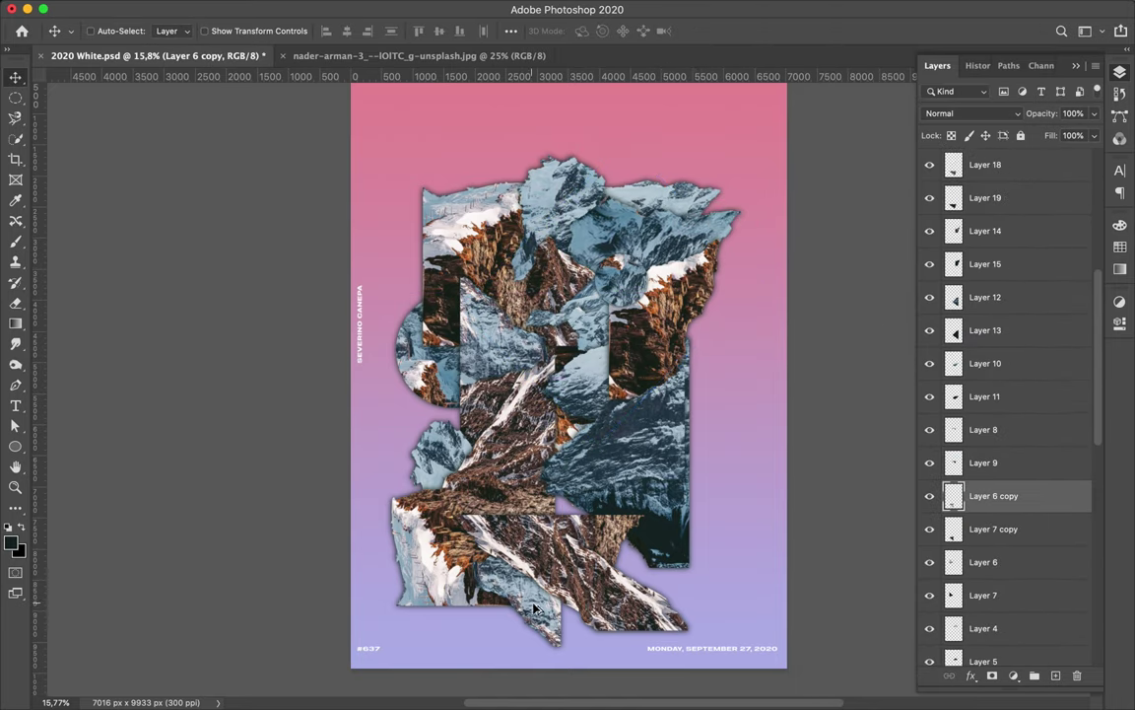
{"action": "left_click", "coordinate": [993, 529], "text": "shift"}
{"action": "right_click", "coordinate": [994, 529]}
{"action": "left_click", "coordinate": [869, 342]}
{"action": "left_click_drag", "start_coordinate": [457, 245], "coordinate": [600, 505]}
- Duplicate the Layer 6/7 pair up-left, shrink it, and restack the copies below Layer 17
{"action": "left_click_drag", "start_coordinate": [533, 599], "coordinate": [445, 201]}
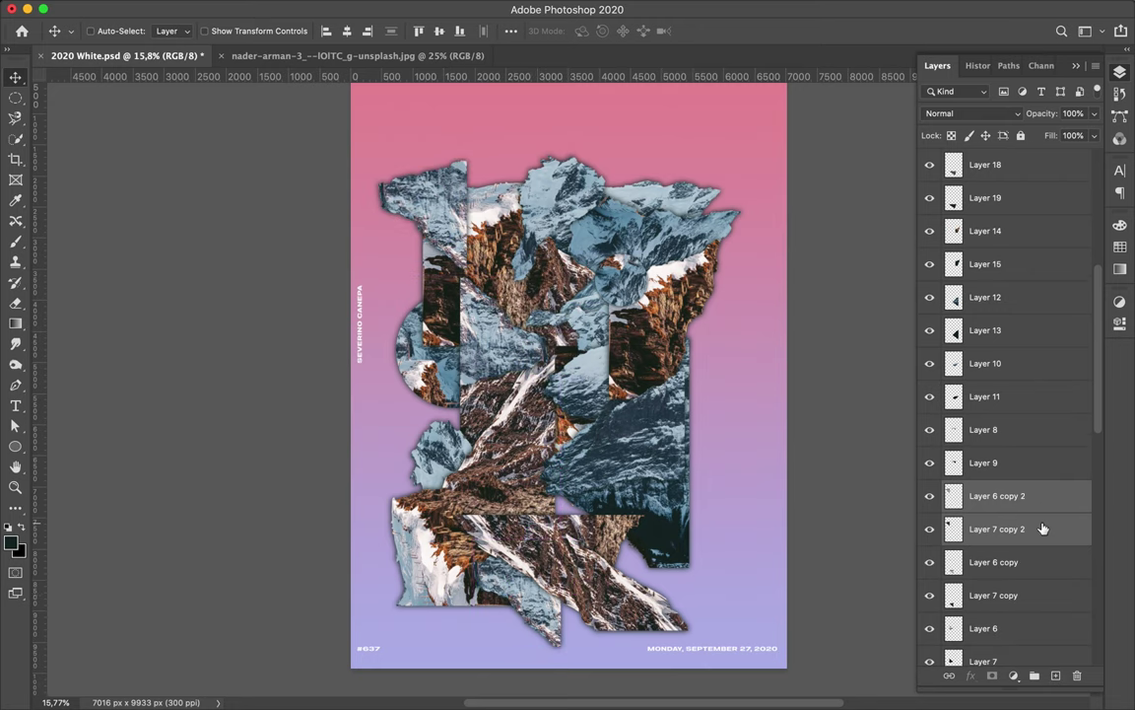
{"action": "left_click", "coordinate": [1047, 519]}
{"action": "left_click", "coordinate": [1026, 503], "text": "shift"}
{"action": "mouse_move", "coordinate": [976, 497]}
{"action": "left_mouse_down"}
{"action": "mouse_move", "coordinate": [1016, 569]}
{"action": "mouse_move", "coordinate": [1015, 281]}
{"action": "left_mouse_up"}
{"action": "key", "text": "ctrl+t"}
{"action": "left_click_drag", "start_coordinate": [474, 292], "coordinate": [451, 260]}
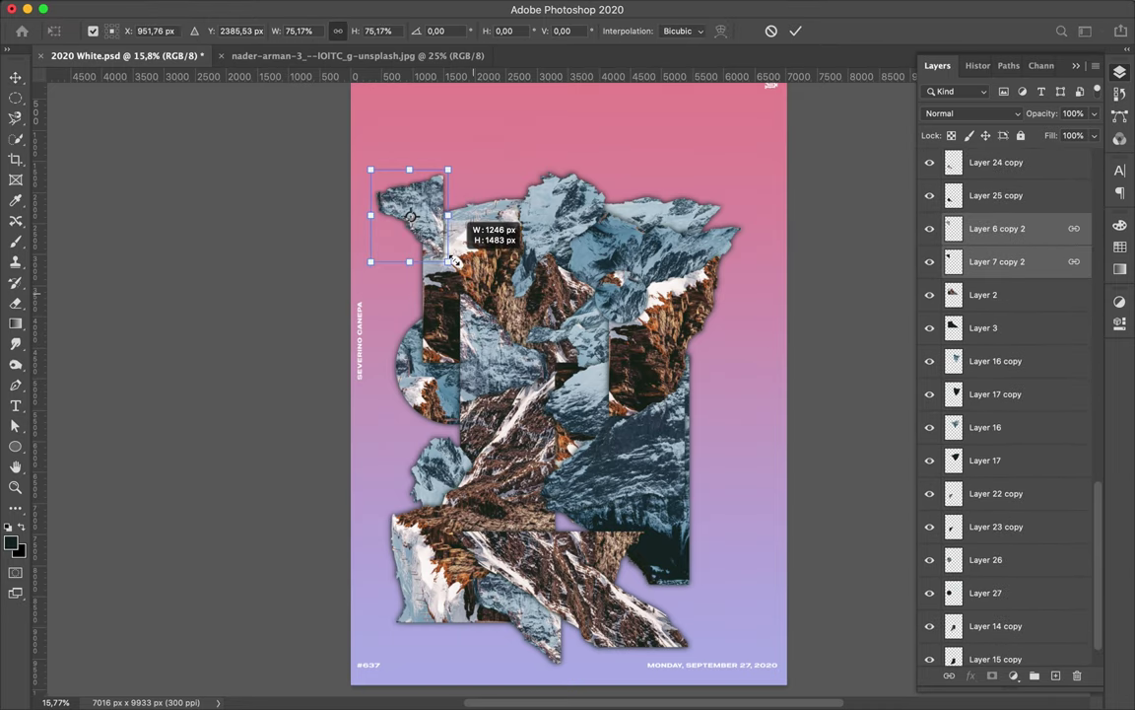
{"action": "left_click_drag", "start_coordinate": [436, 208], "coordinate": [480, 183]}
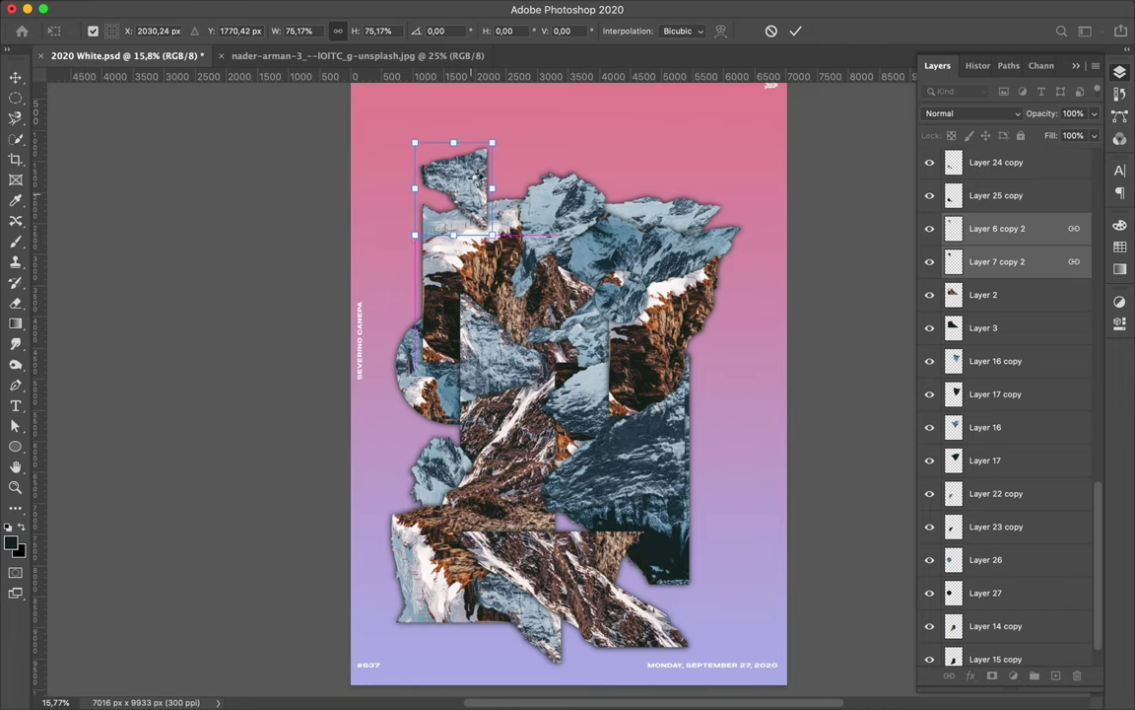
{"action": "key", "text": "Return"}
{"action": "right_click", "coordinate": [1052, 234]}
{"action": "left_click_drag", "start_coordinate": [1015, 296], "coordinate": [1035, 540]}
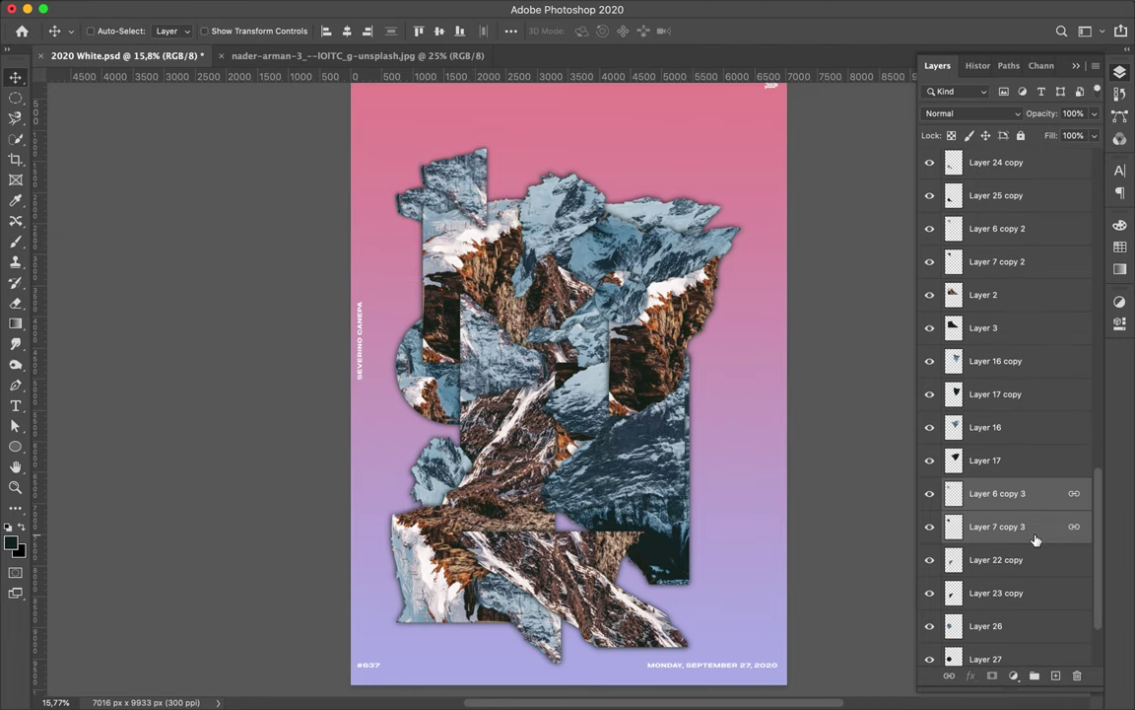
- Try shifting the whole collage up and right, then undo it
{"action": "scroll", "coordinate": [953, 457], "scroll_direction": "up", "scroll_amount": 5}
{"action": "left_click", "coordinate": [946, 251], "text": "shift"}
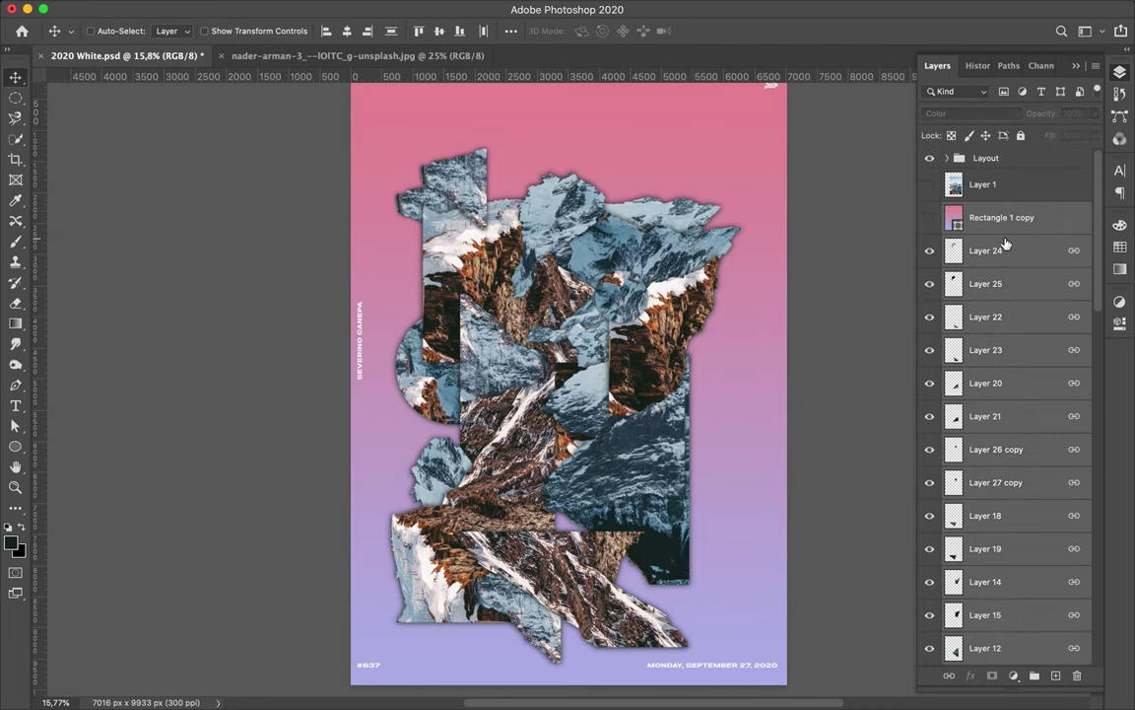
{"action": "left_click_drag", "start_coordinate": [596, 252], "coordinate": [603, 238]}
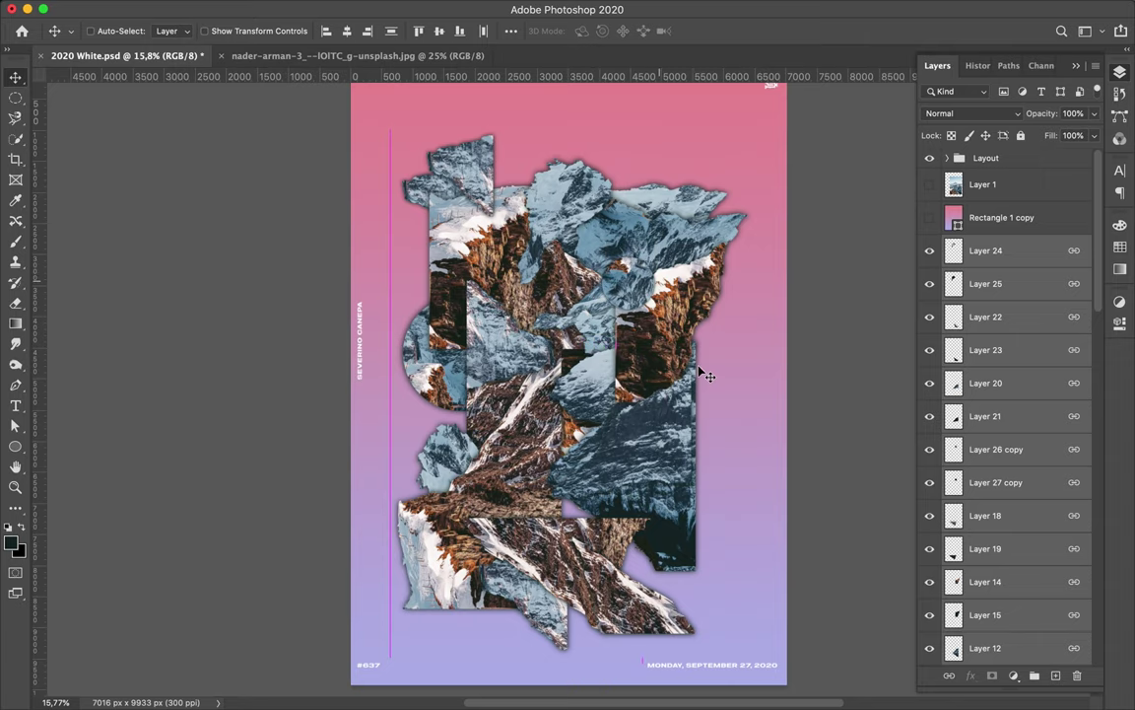
{"action": "key", "text": "ctrl+z"}
- Duplicate Layer 20 and 21 to the left, rotate the copies 45°, and move them above Rectangle 1
{"action": "left_click", "coordinate": [986, 382]}
{"action": "left_click", "coordinate": [986, 416], "text": "shift"}
{"action": "left_click_drag", "start_coordinate": [986, 416], "coordinate": [1012, 627]}
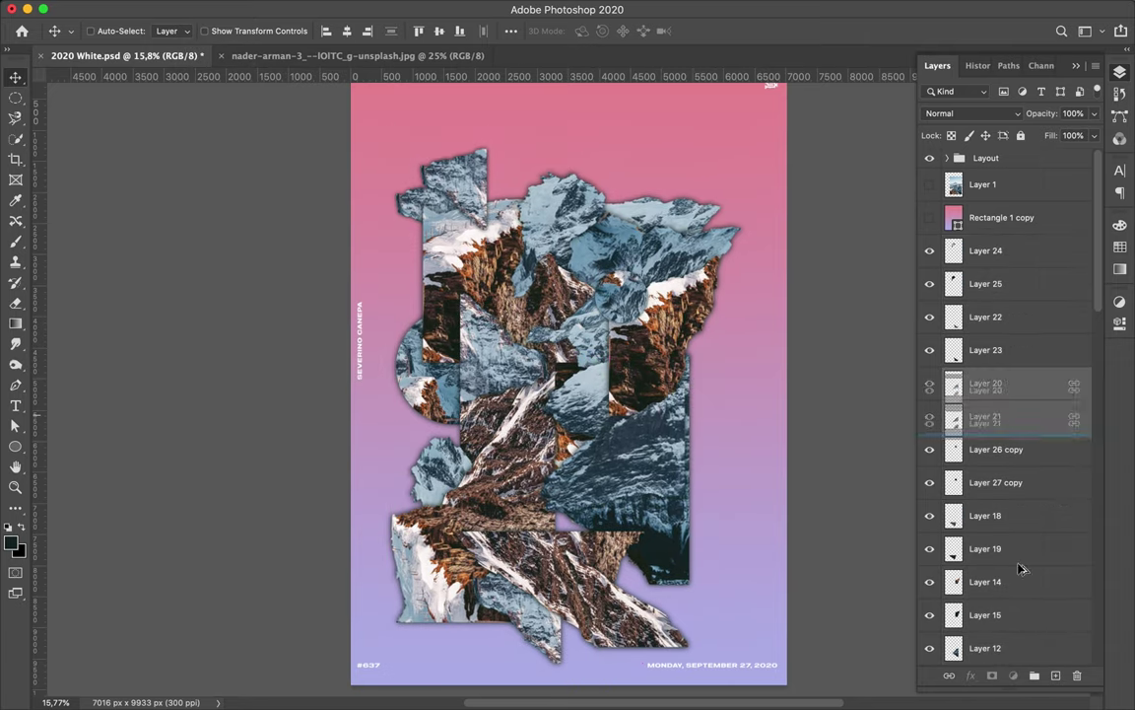
{"action": "left_click_drag", "start_coordinate": [581, 444], "coordinate": [503, 445]}
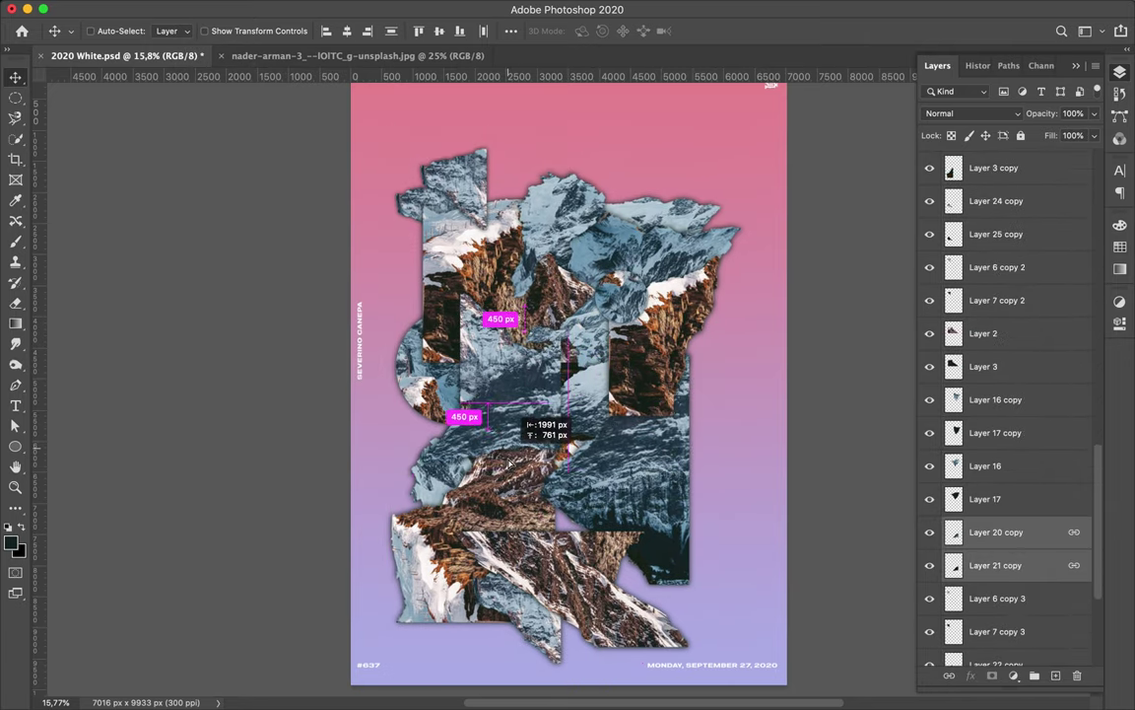
{"action": "key", "text": "ctrl+t"}
{"action": "left_click_drag", "start_coordinate": [355, 463], "coordinate": [350, 414]}
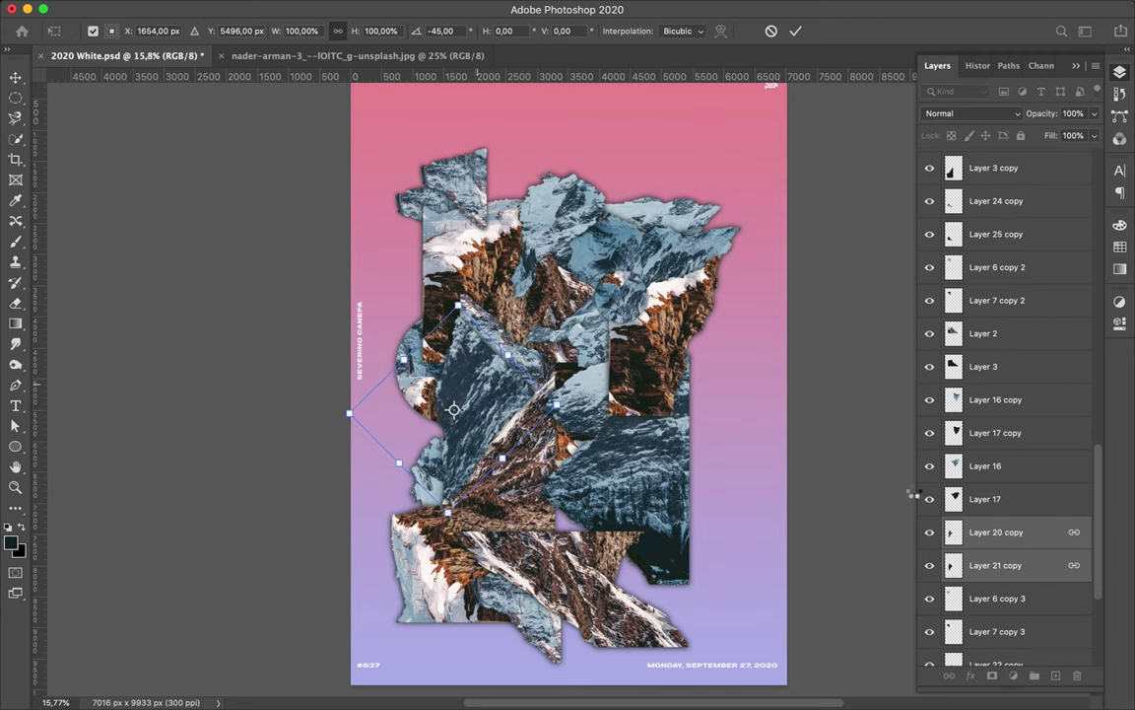
{"action": "key", "text": "Return"}
{"action": "left_click_drag", "start_coordinate": [995, 532], "coordinate": [995, 636]}
{"action": "left_click_drag", "start_coordinate": [458, 445], "coordinate": [460, 444]}
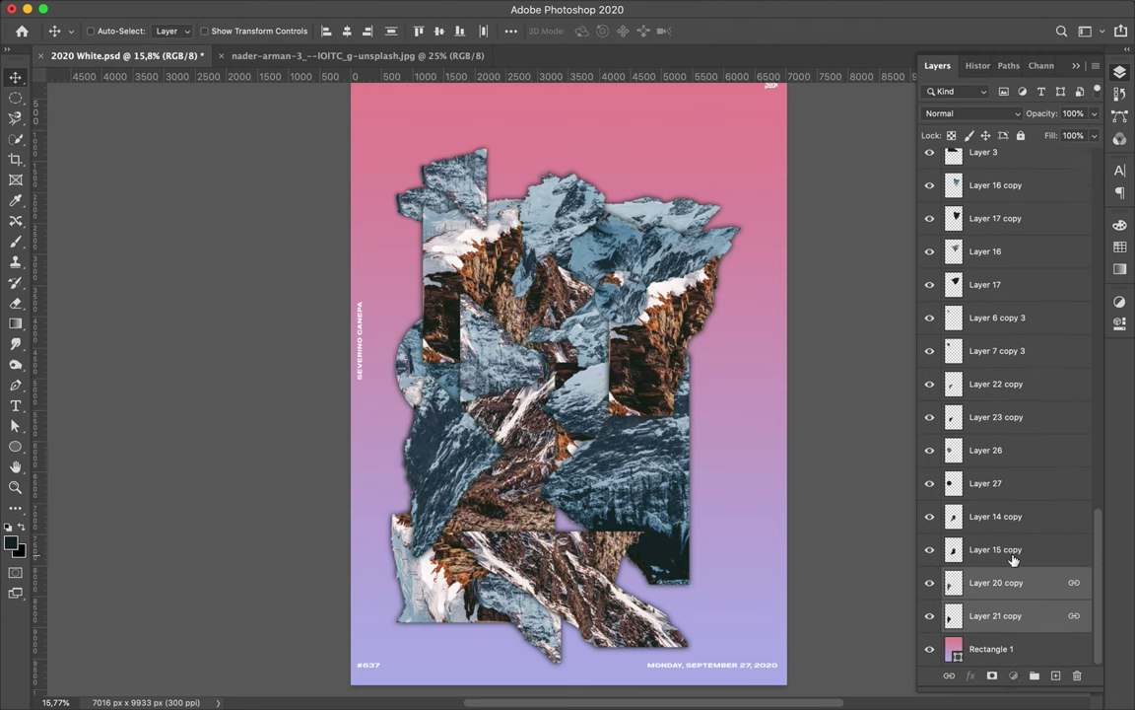
{"action": "mouse_move", "coordinate": [1014, 560]}
{"action": "left_mouse_down"}
{"action": "mouse_move", "coordinate": [1039, 677]}
{"action": "mouse_move", "coordinate": [1003, 668]}
{"action": "mouse_move", "coordinate": [1025, 641]}
{"action": "left_mouse_up"}
{"action": "left_click_drag", "start_coordinate": [598, 521], "coordinate": [598, 520]}
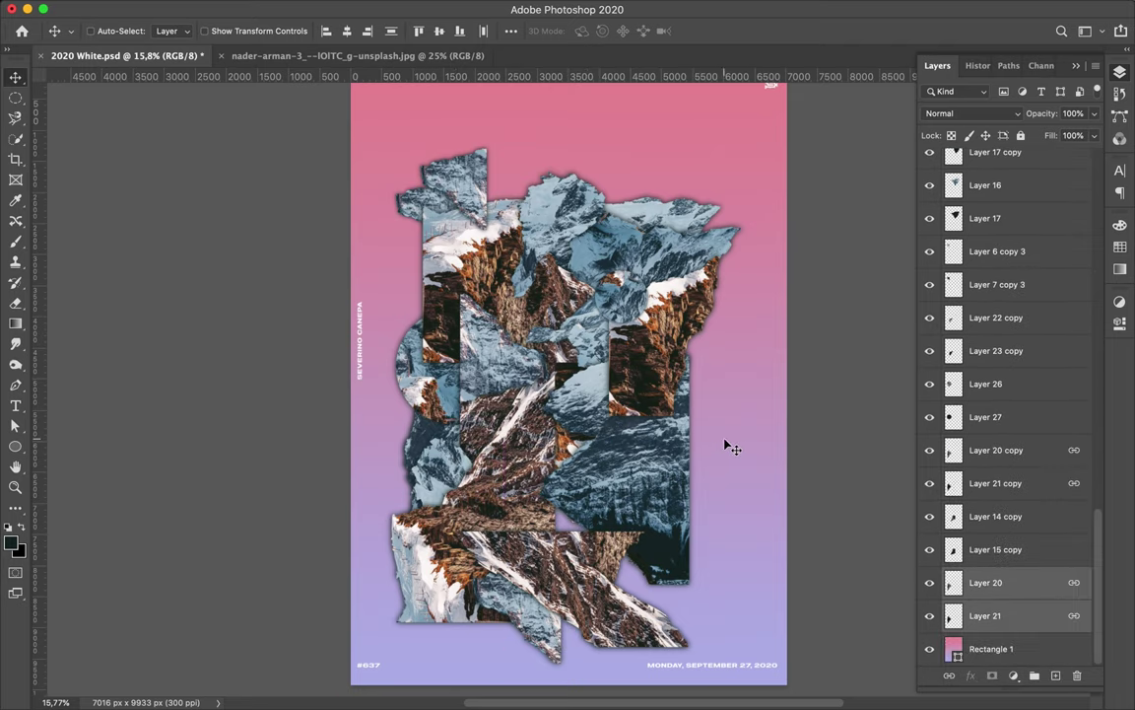
- Select Layer 24 copy, then move Layer 6 copy 2 and Layer 7 copy 2 lower in the stack
{"action": "scroll", "coordinate": [1006, 394], "scroll_direction": "up", "scroll_amount": 5}
{"action": "right_click", "coordinate": [1018, 183]}
{"action": "left_click", "coordinate": [1046, 210]}
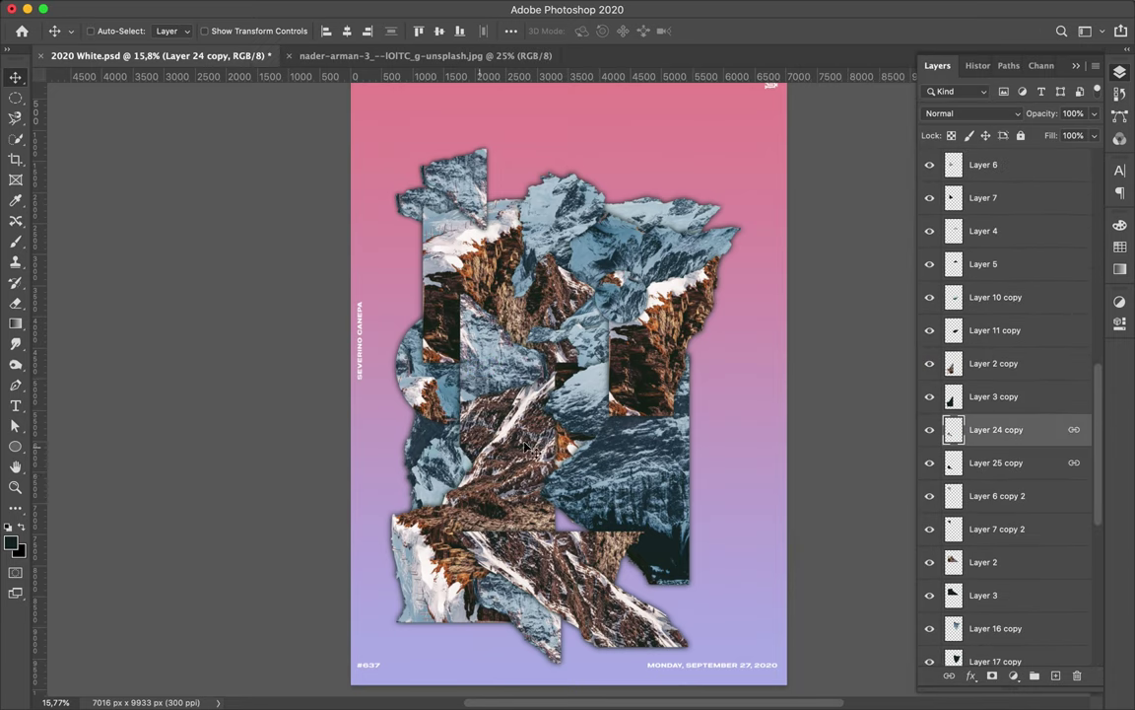
{"action": "scroll", "coordinate": [836, 365], "scroll_direction": "down", "scroll_amount": 2}
{"action": "scroll", "coordinate": [836, 365], "scroll_direction": "left", "scroll_amount": 2}
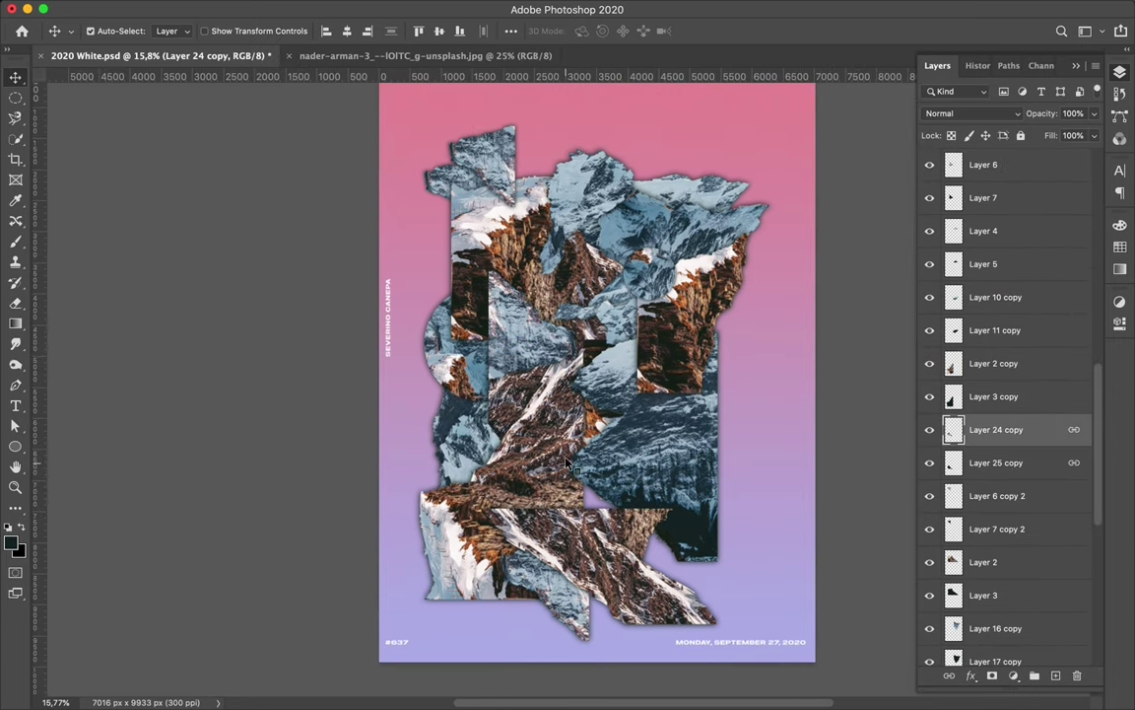
{"action": "left_click", "coordinate": [996, 496]}
{"action": "left_click", "coordinate": [998, 529], "text": "shift"}
{"action": "mouse_move", "coordinate": [1000, 532]}
{"action": "left_mouse_down"}
{"action": "mouse_move", "coordinate": [1047, 559]}
{"action": "mouse_move", "coordinate": [1017, 640]}
{"action": "left_mouse_up"}
{"action": "right_click", "coordinate": [1047, 559]}
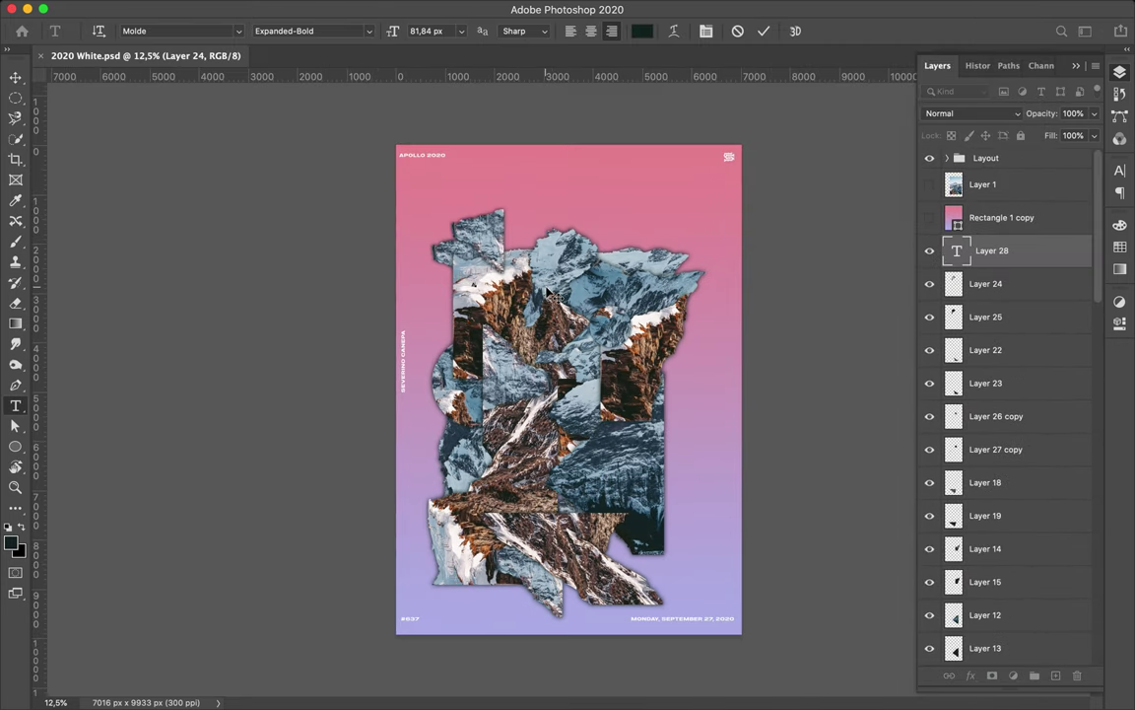
- Type the letter A and set its text colour to white
{"action": "type", "text": "A"}
{"action": "key", "text": "ctrl+t"}
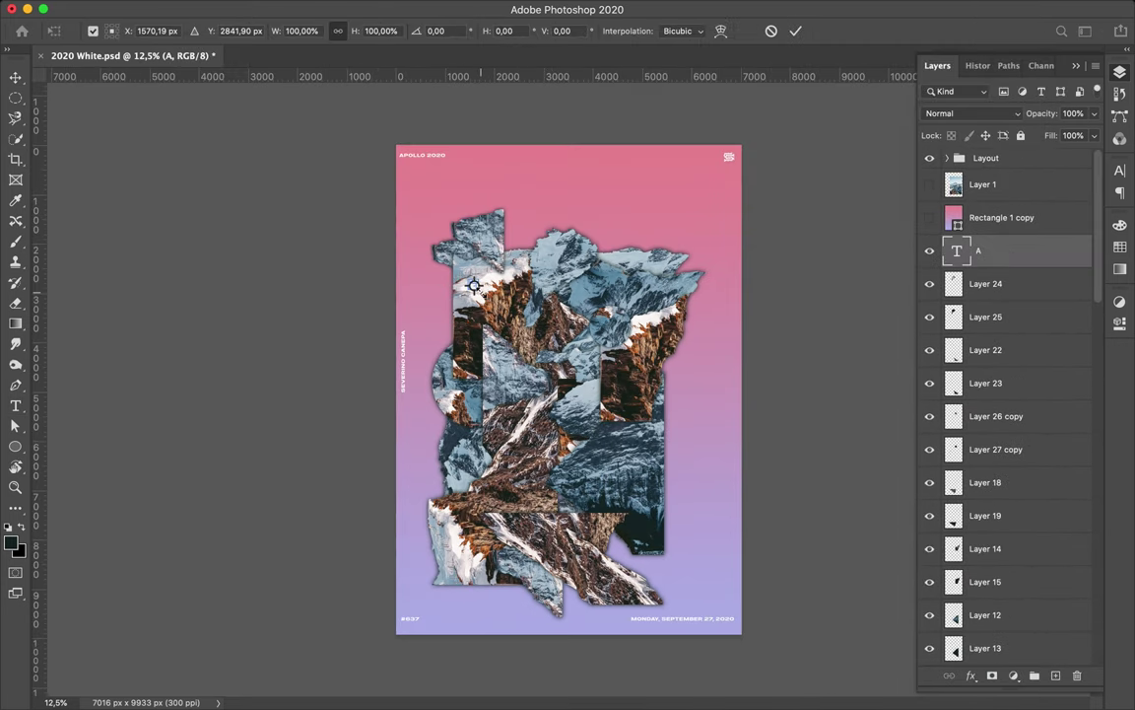
{"action": "key", "text": "Return"}
{"action": "scroll", "coordinate": [568, 389], "scroll_direction": "up", "scroll_amount": 2}
{"action": "left_click", "coordinate": [1120, 170]}
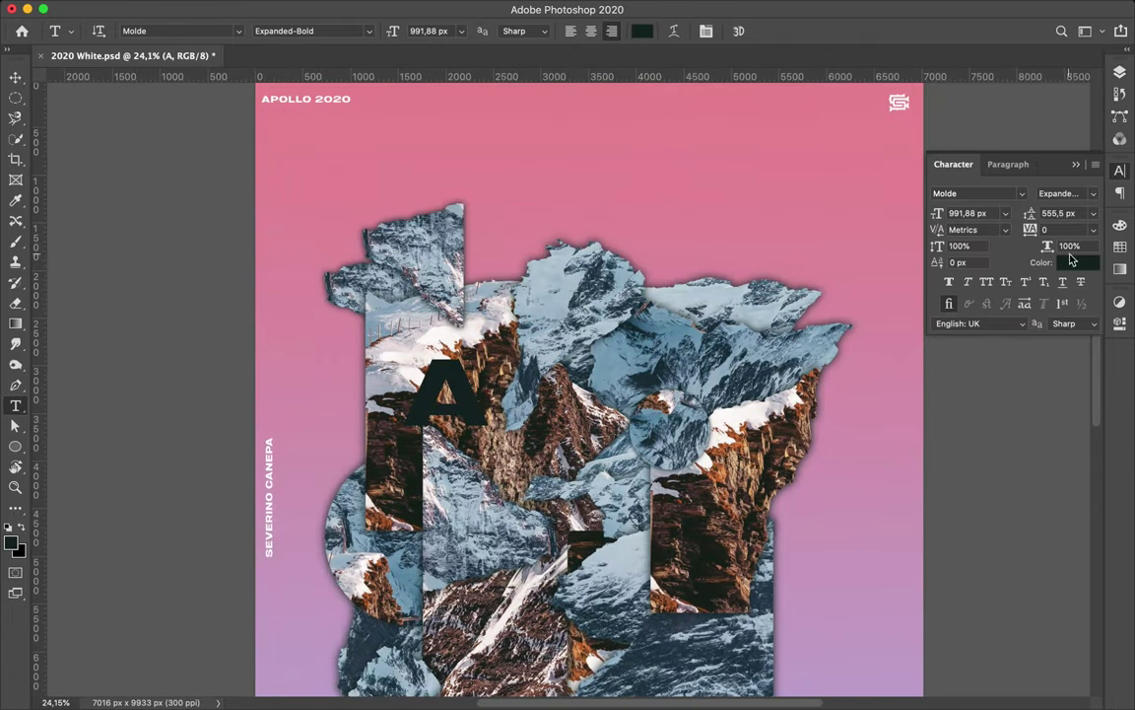
{"action": "left_click", "coordinate": [1078, 262]}
{"action": "left_click", "coordinate": [690, 325]}
{"action": "left_click", "coordinate": [1051, 315]}
- Move the A to the collage's upper left and tuck its layer behind the mountain fragments
{"action": "key", "text": "v"}
{"action": "left_click_drag", "start_coordinate": [444, 394], "coordinate": [364, 236]}
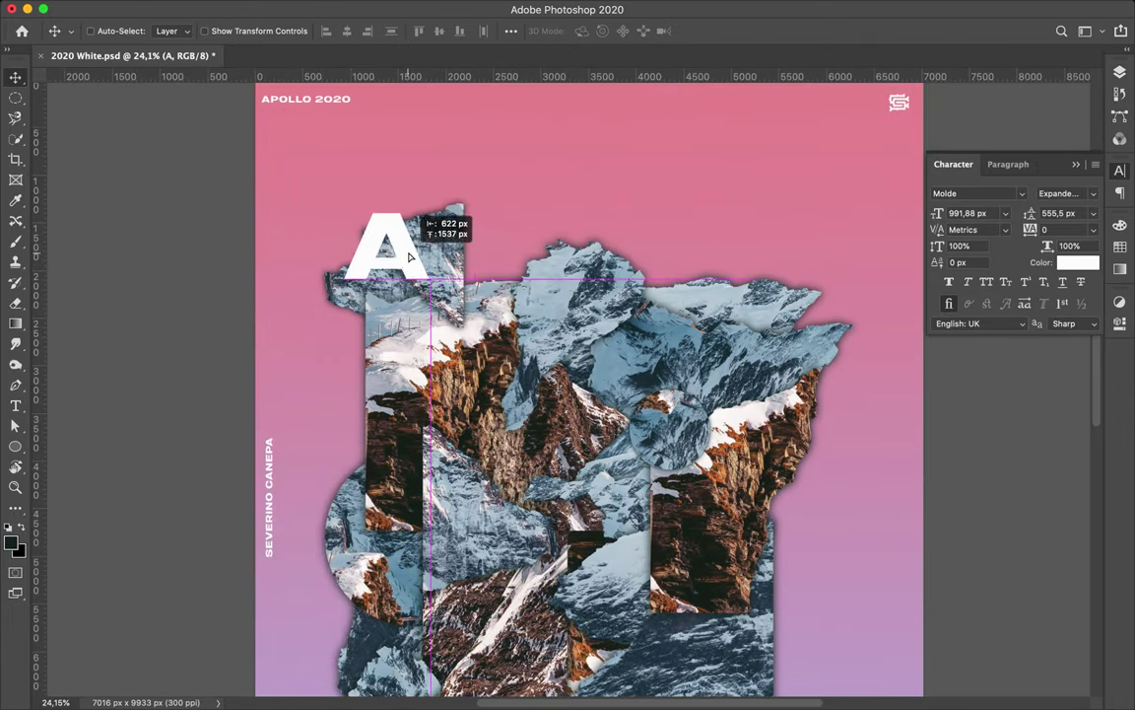
{"action": "key", "text": "F7"}
{"action": "scroll", "coordinate": [1003, 374], "scroll_direction": "down", "scroll_amount": 3}
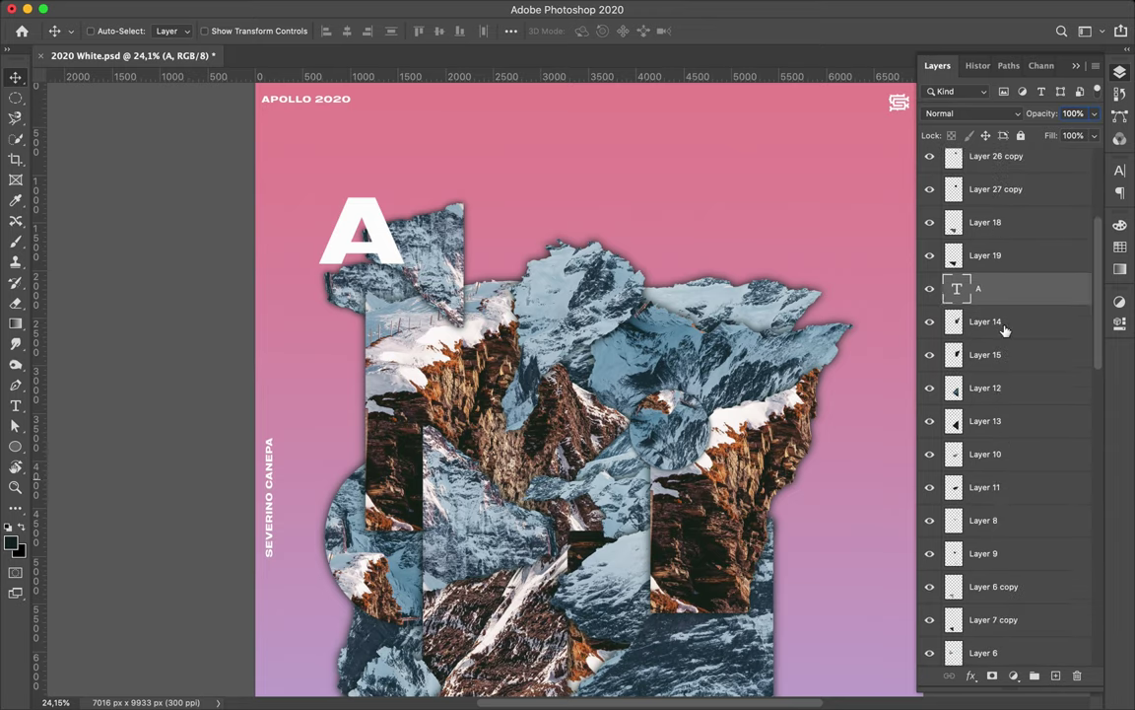
{"action": "left_click_drag", "start_coordinate": [1000, 428], "coordinate": [985, 544]}
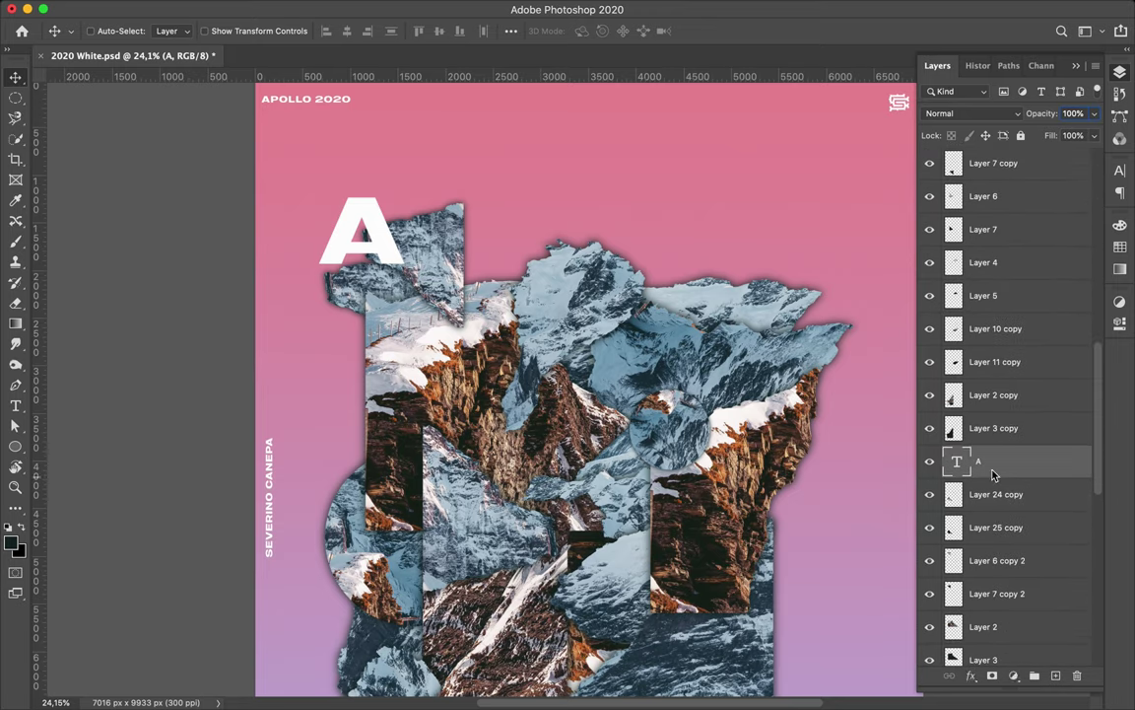
- Give the A a Drop Shadow with size 70 and opacity about 64%
{"action": "right_click", "coordinate": [1025, 561]}
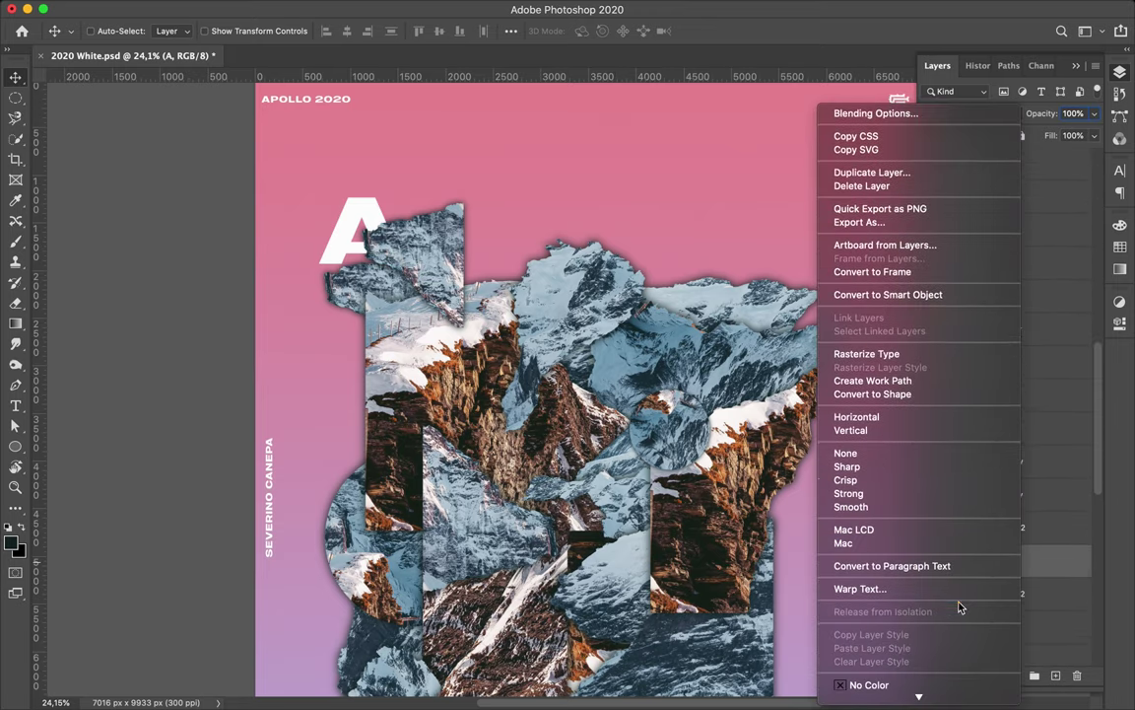
{"action": "left_click", "coordinate": [1032, 572]}
{"action": "double_click", "coordinate": [1032, 572]}
{"action": "left_click", "coordinate": [641, 331]}
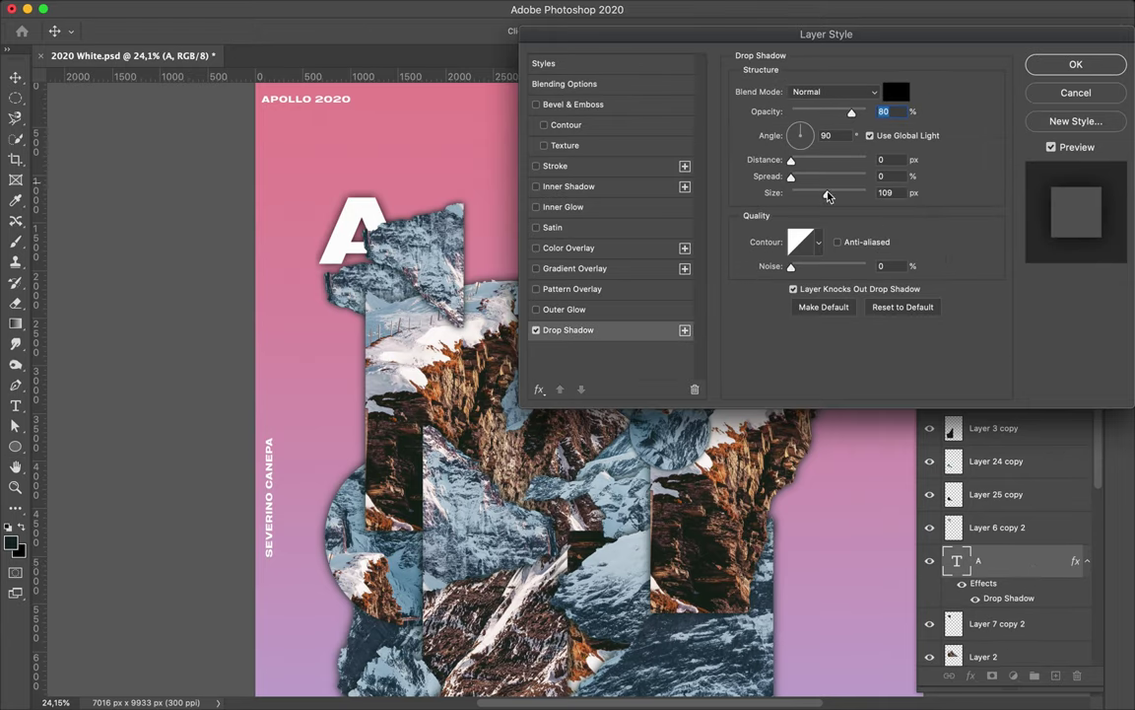
{"action": "left_click_drag", "start_coordinate": [818, 193], "coordinate": [816, 193]}
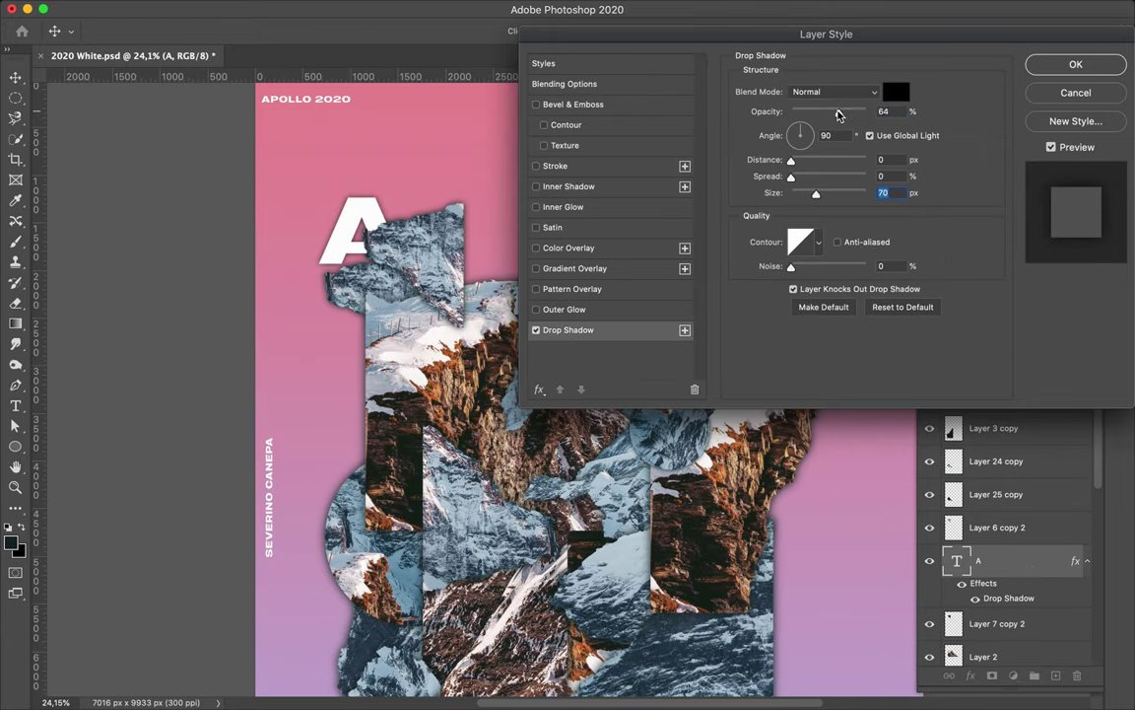
{"action": "left_click_drag", "start_coordinate": [852, 112], "coordinate": [839, 112]}
- Apply the drop shadow, then duplicate the A into a white L placed beside it
{"action": "left_click", "coordinate": [1074, 65]}
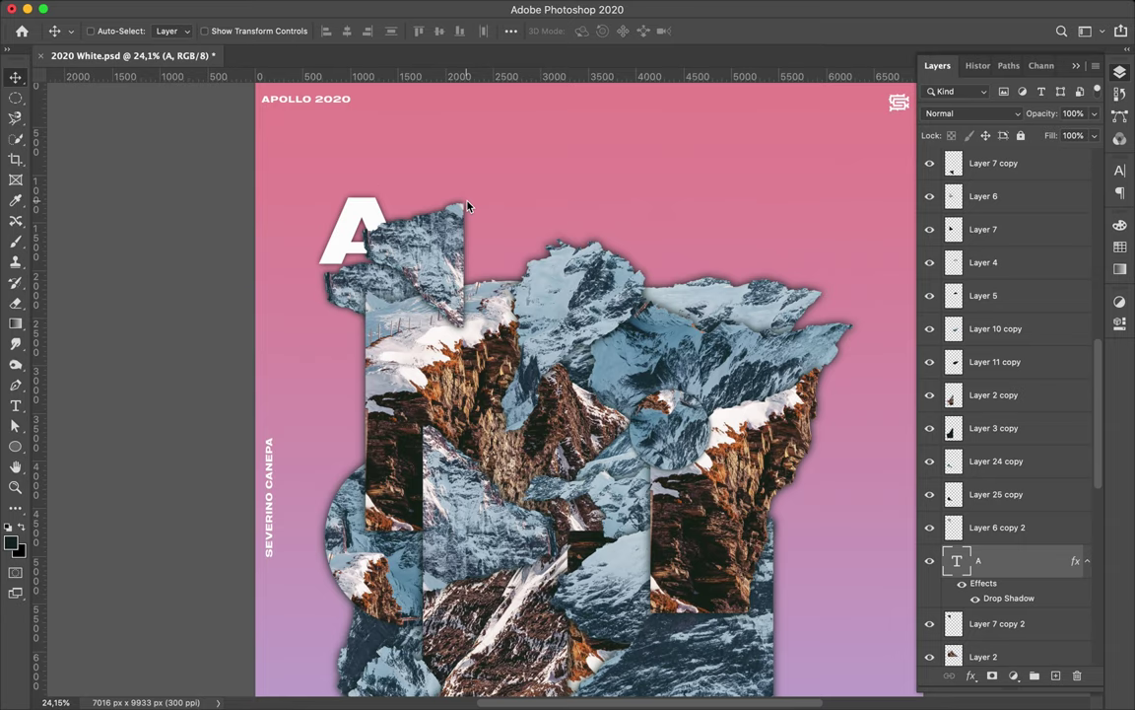
{"action": "left_click_drag", "start_coordinate": [493, 304], "coordinate": [500, 328]}
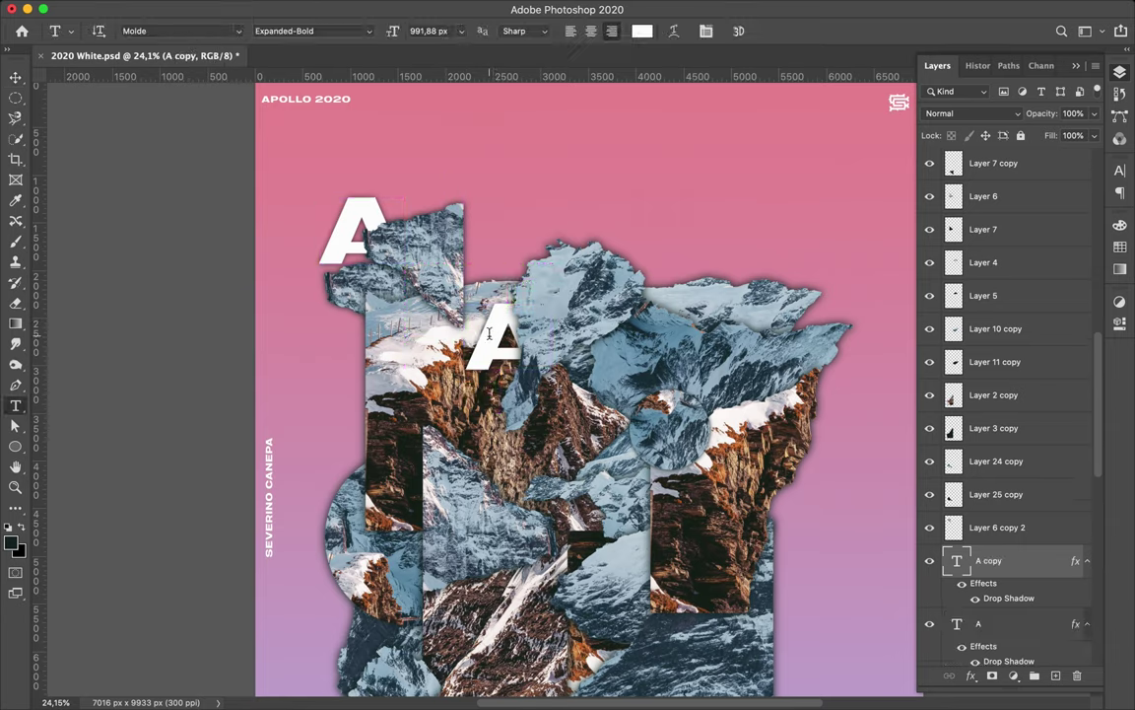
{"action": "double_click", "coordinate": [489, 333]}
{"action": "type", "text": "L"}
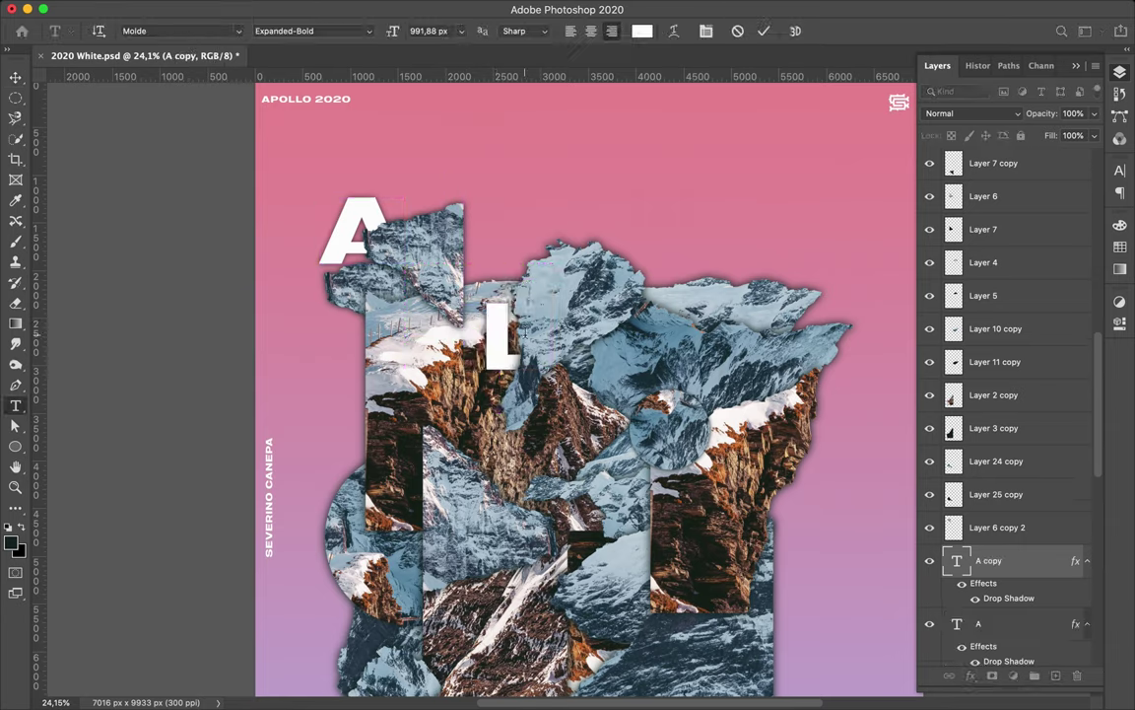
{"action": "key", "text": "Escape"}
{"action": "key", "text": "v"}
{"action": "left_click_drag", "start_coordinate": [494, 341], "coordinate": [604, 357]}
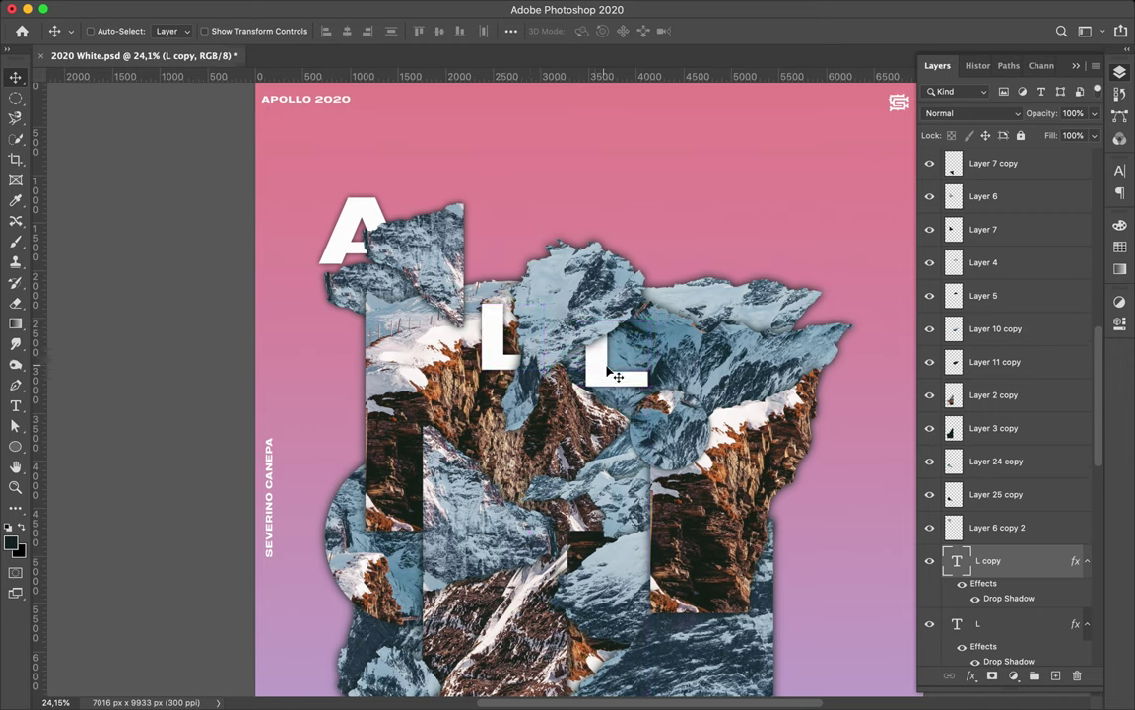
{"action": "double_click", "coordinate": [618, 376]}
{"action": "type", "text": "L"}
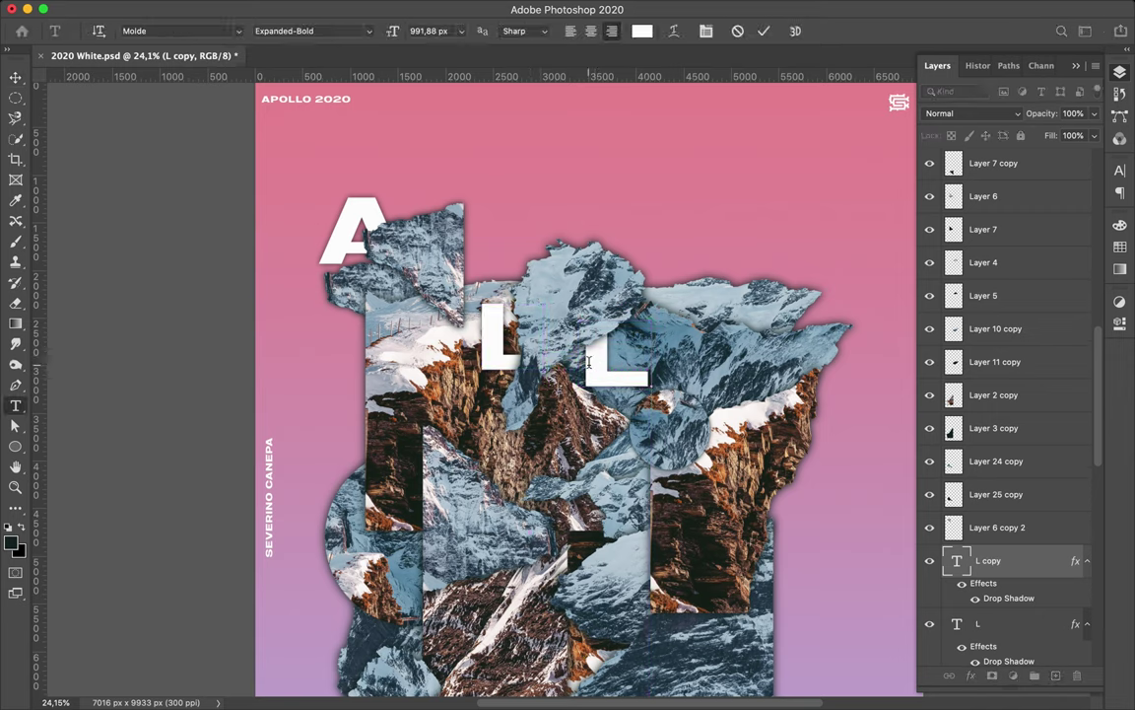
{"action": "type", "text": "P"}
- Duplicate the P up and right into a new I, layered above the mountain fragments
{"action": "left_click", "coordinate": [504, 358]}
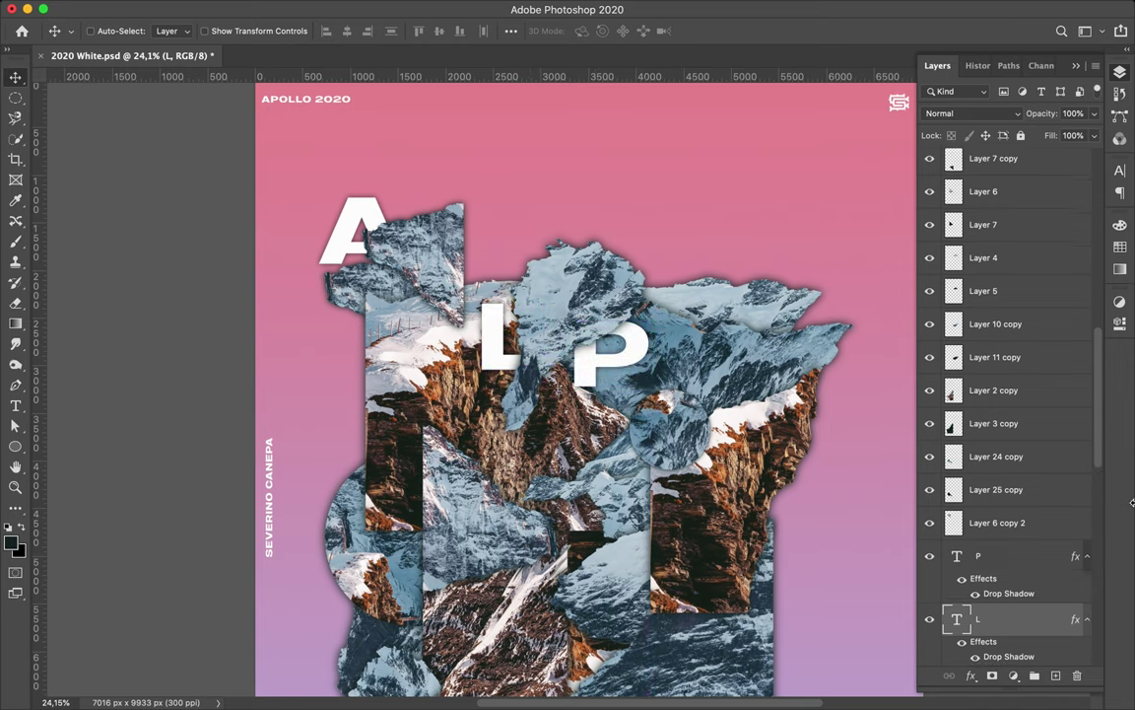
{"action": "left_click", "coordinate": [1087, 556]}
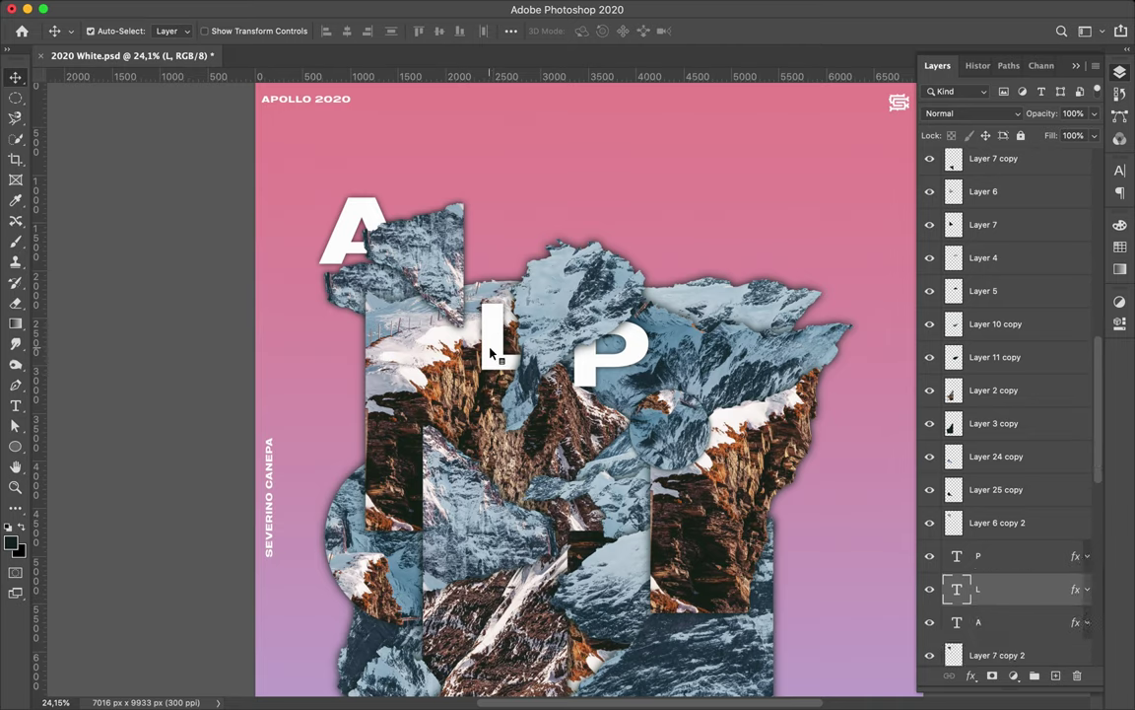
{"action": "left_click", "coordinate": [615, 367]}
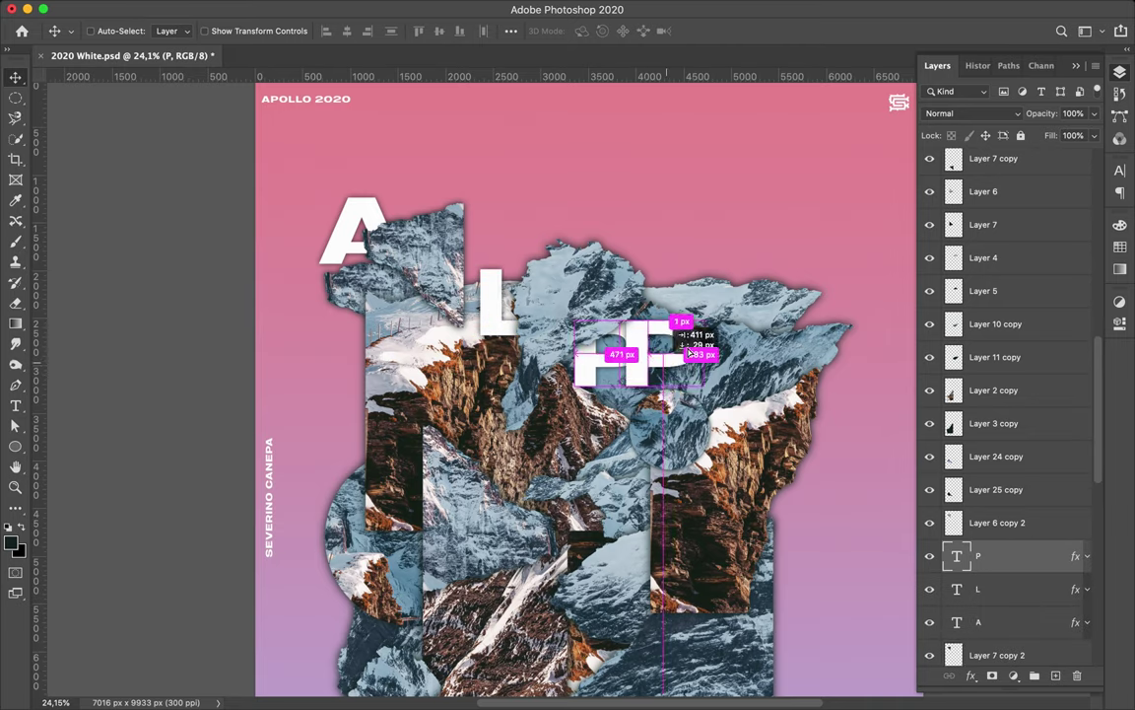
{"action": "left_click_drag", "start_coordinate": [690, 353], "coordinate": [715, 314]}
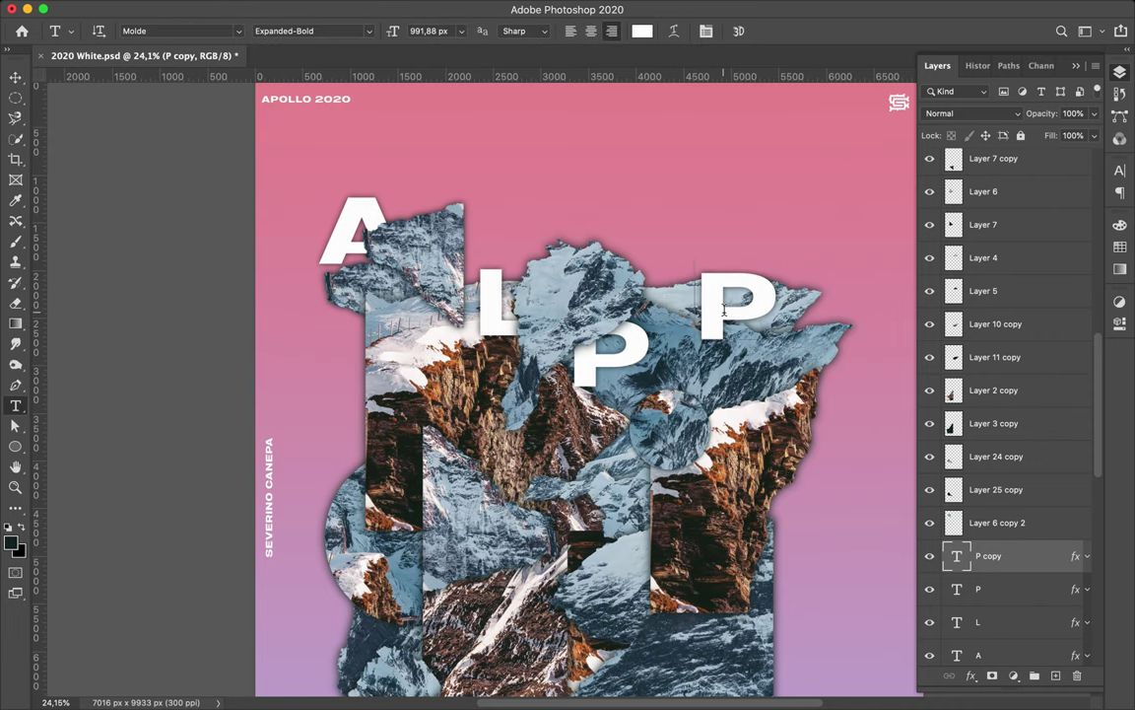
{"action": "left_click", "coordinate": [763, 305]}
{"action": "type", "text": "I"}
{"action": "key", "text": "ctrl+Return"}
{"action": "key", "text": "v"}
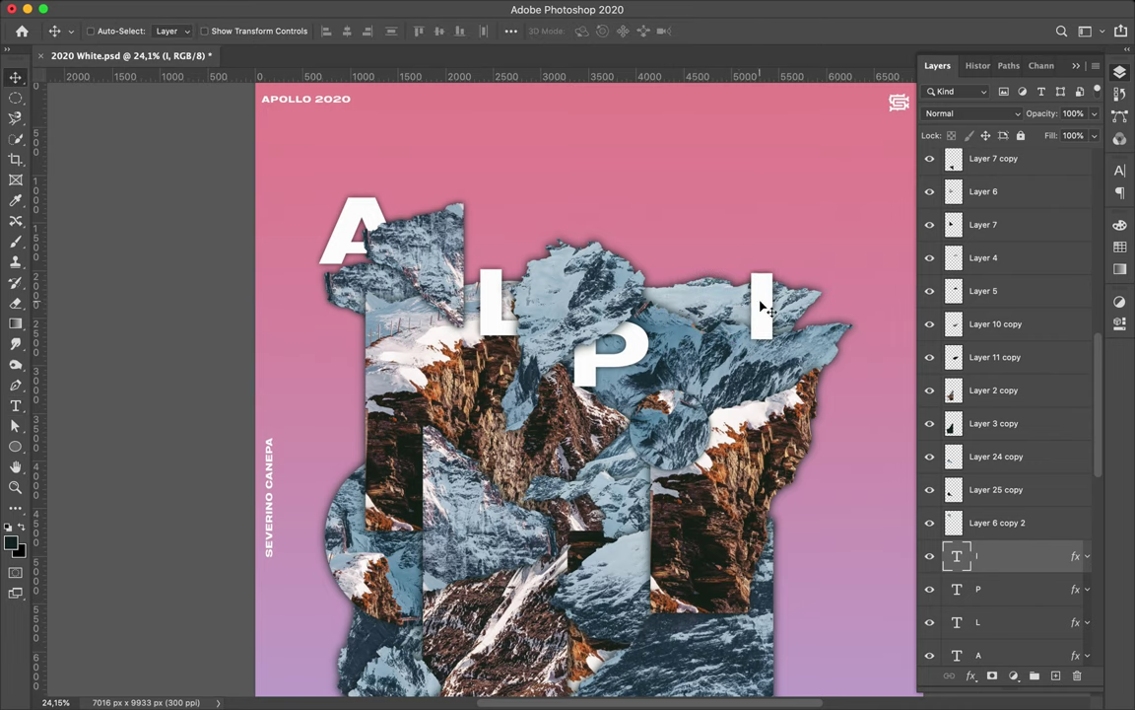
{"action": "scroll", "coordinate": [1010, 350], "scroll_direction": "down", "scroll_amount": 5}
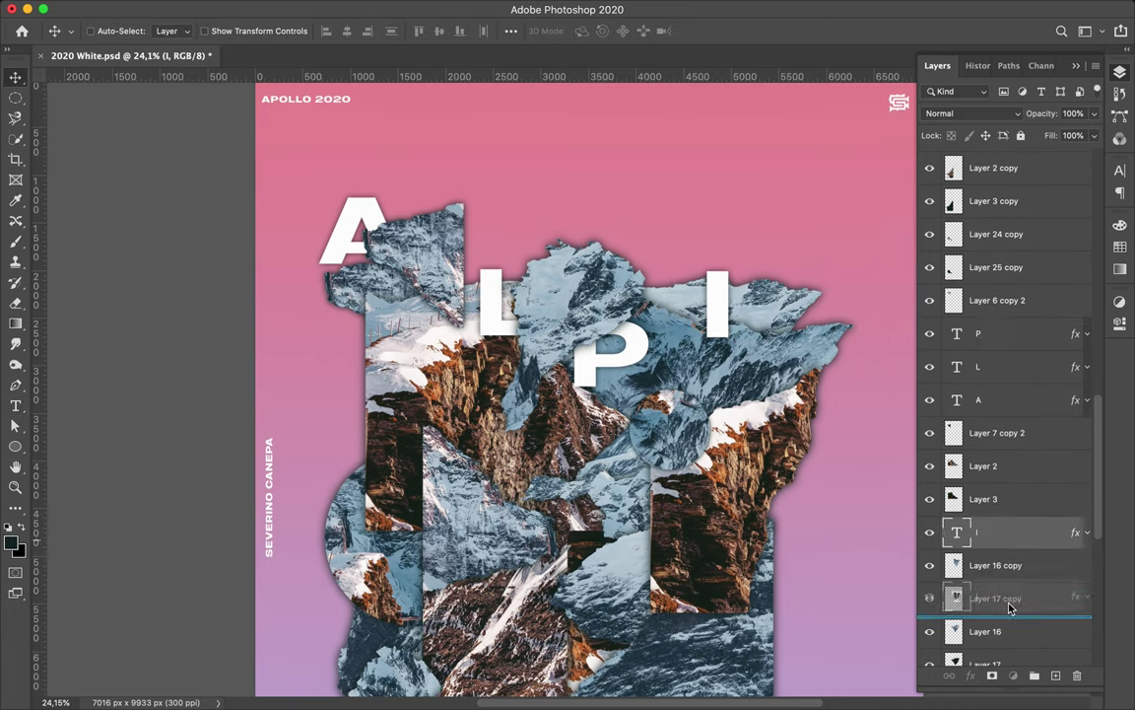
{"action": "left_click_drag", "start_coordinate": [1011, 550], "coordinate": [1009, 608]}
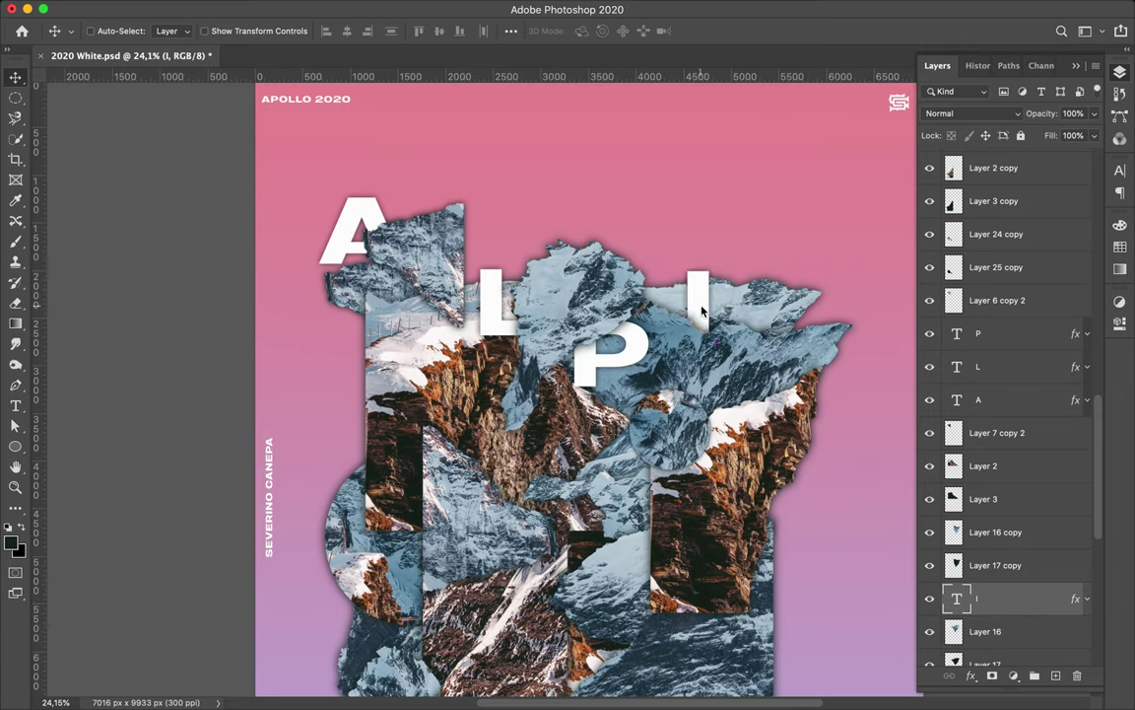
{"action": "left_click_drag", "start_coordinate": [1008, 591], "coordinate": [1006, 321]}
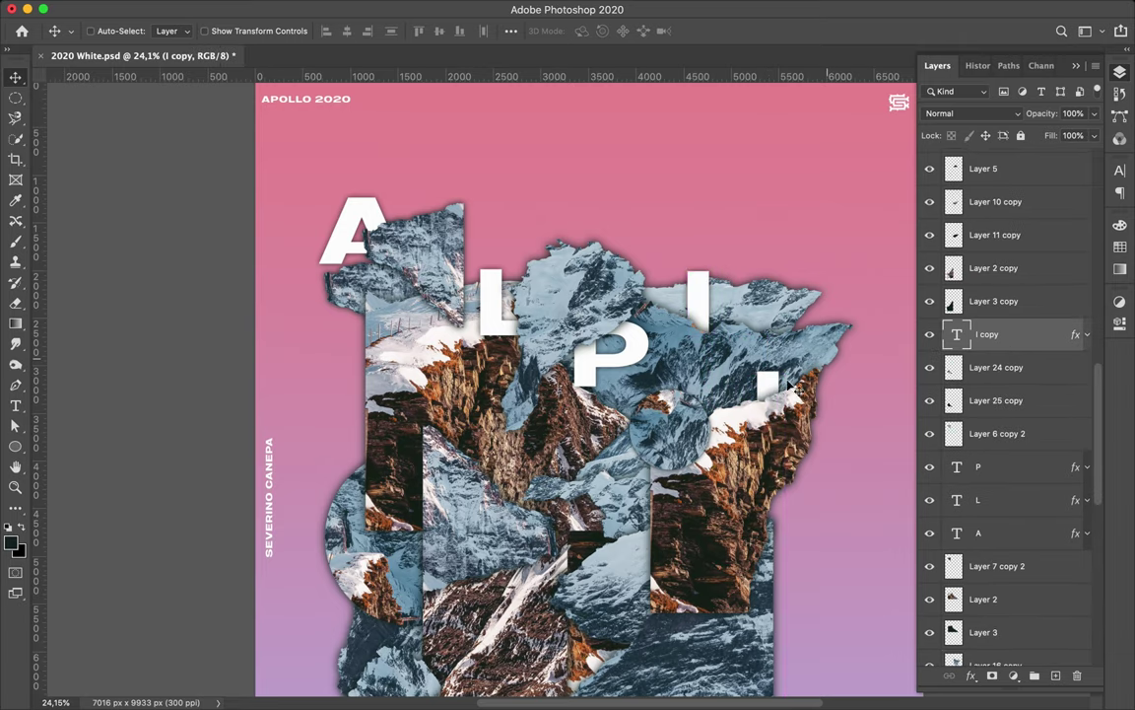
- Finish the new N, nudging the N up-right and the I slightly left
{"action": "key", "text": "t"}
{"action": "type", "text": "N"}
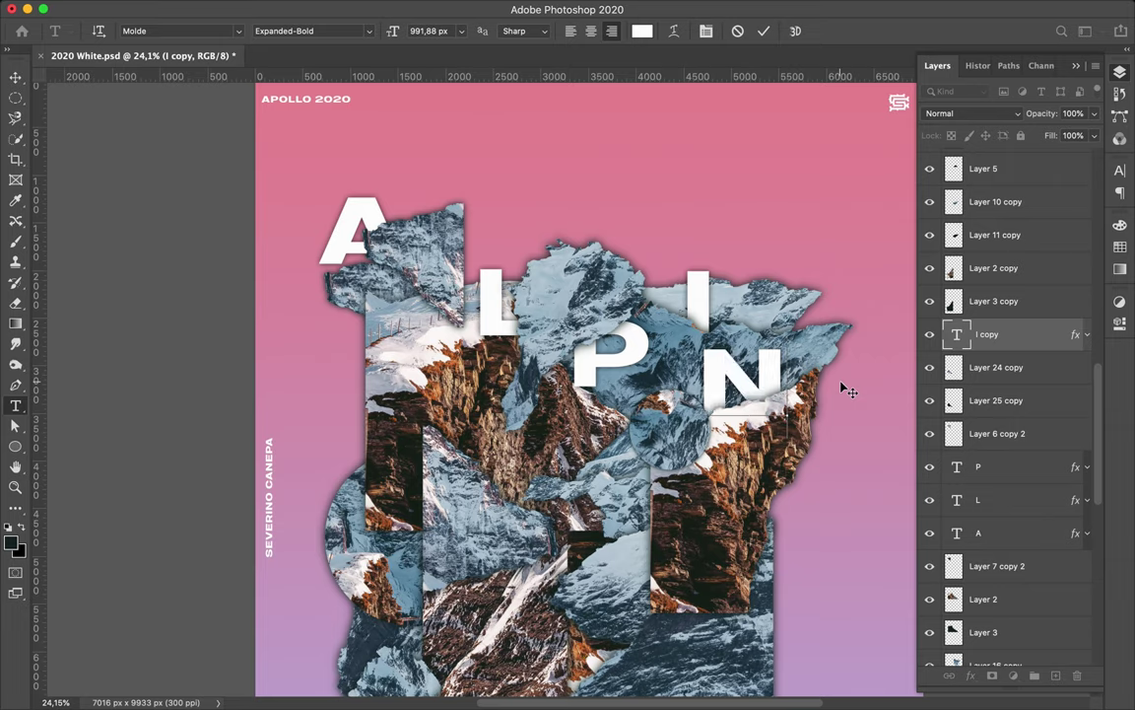
{"action": "left_click", "coordinate": [759, 360]}
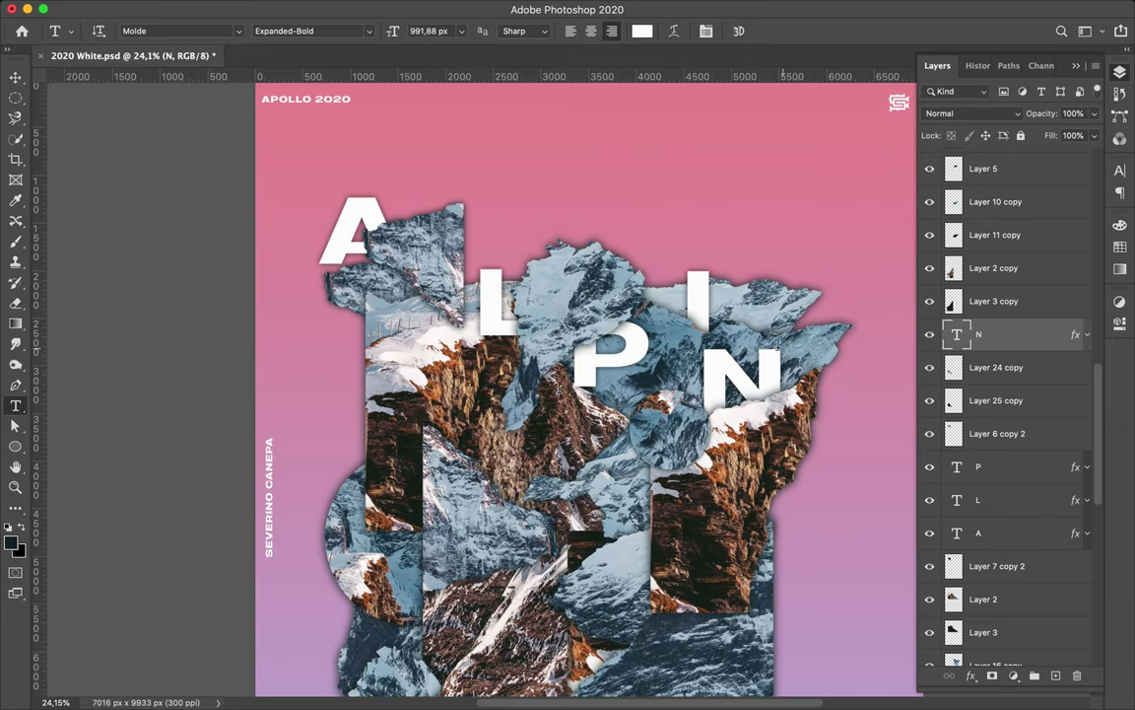
{"action": "left_click", "coordinate": [16, 76]}
{"action": "left_click_drag", "start_coordinate": [720, 402], "coordinate": [738, 394]}
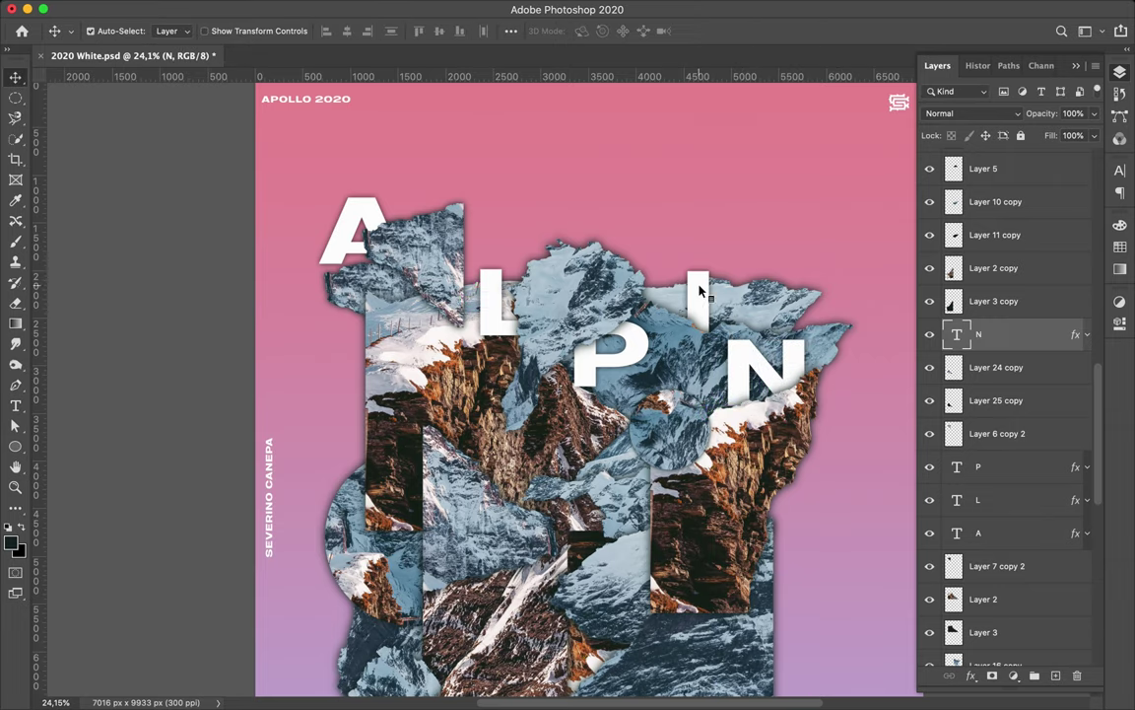
{"action": "left_click_drag", "start_coordinate": [700, 290], "coordinate": [693, 290]}
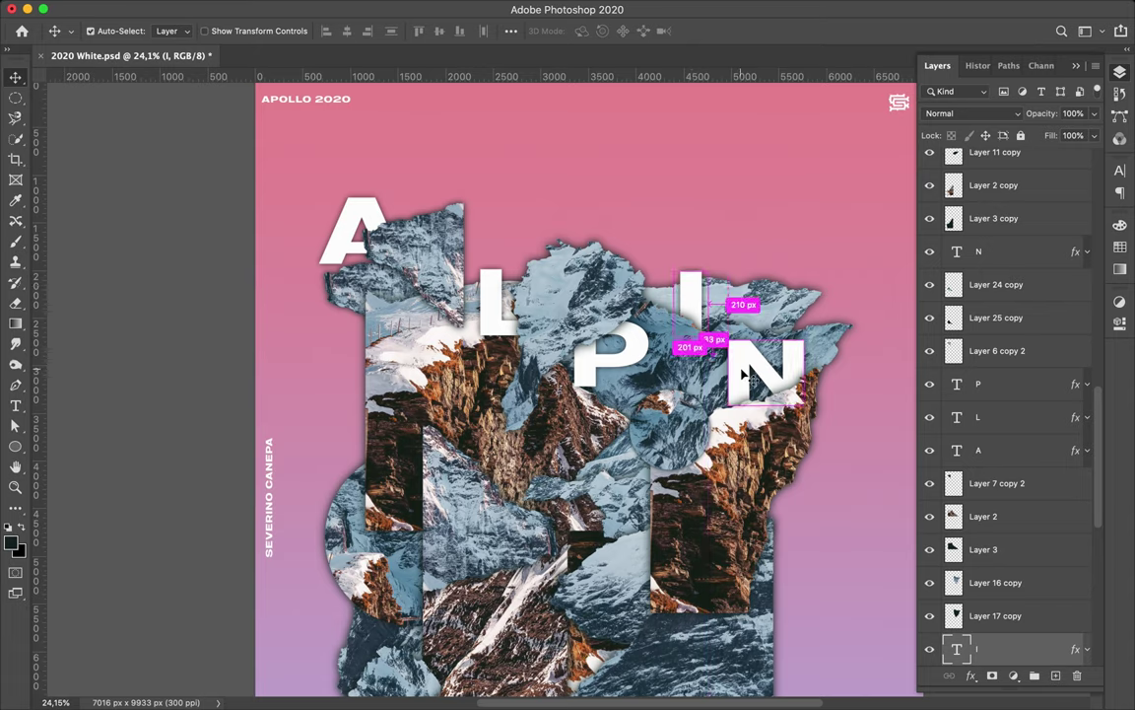
- Duplicate the L into an E and place it at the collage's left edge
{"action": "left_click_drag", "start_coordinate": [497, 314], "coordinate": [378, 376]}
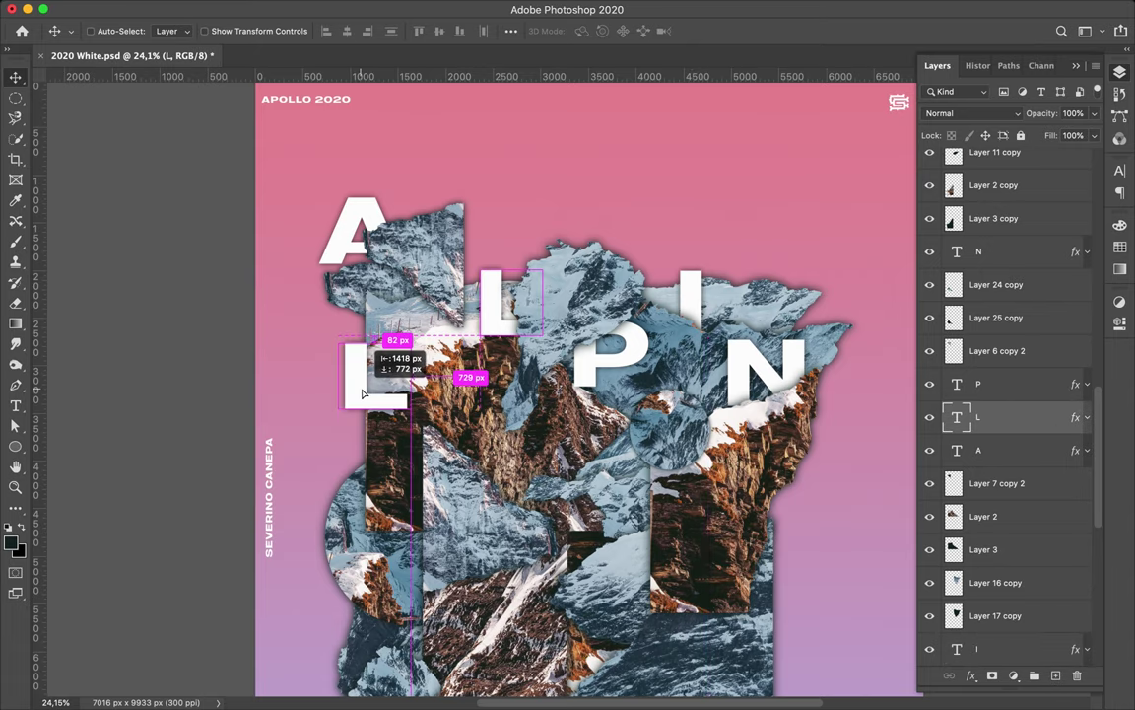
{"action": "double_click", "coordinate": [391, 381]}
{"action": "left_click", "coordinate": [400, 378]}
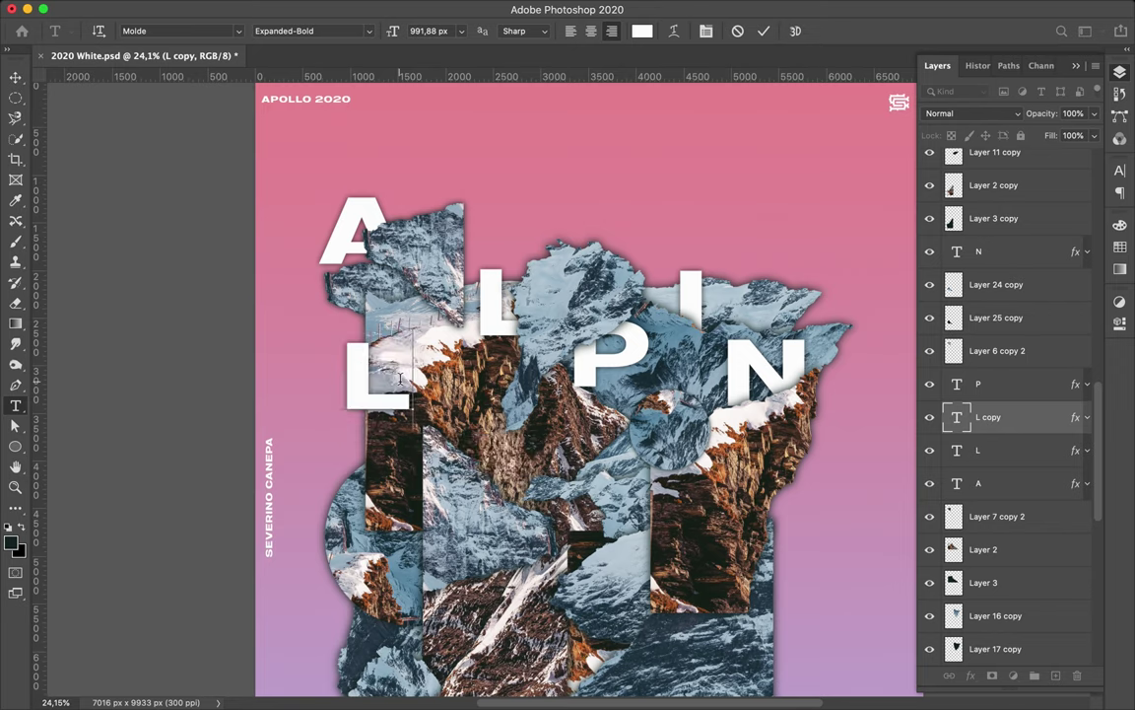
{"action": "type", "text": "E"}
{"action": "key", "text": "Escape"}
{"action": "key", "text": "v"}
{"action": "left_click_drag", "start_coordinate": [400, 378], "coordinate": [371, 391]}
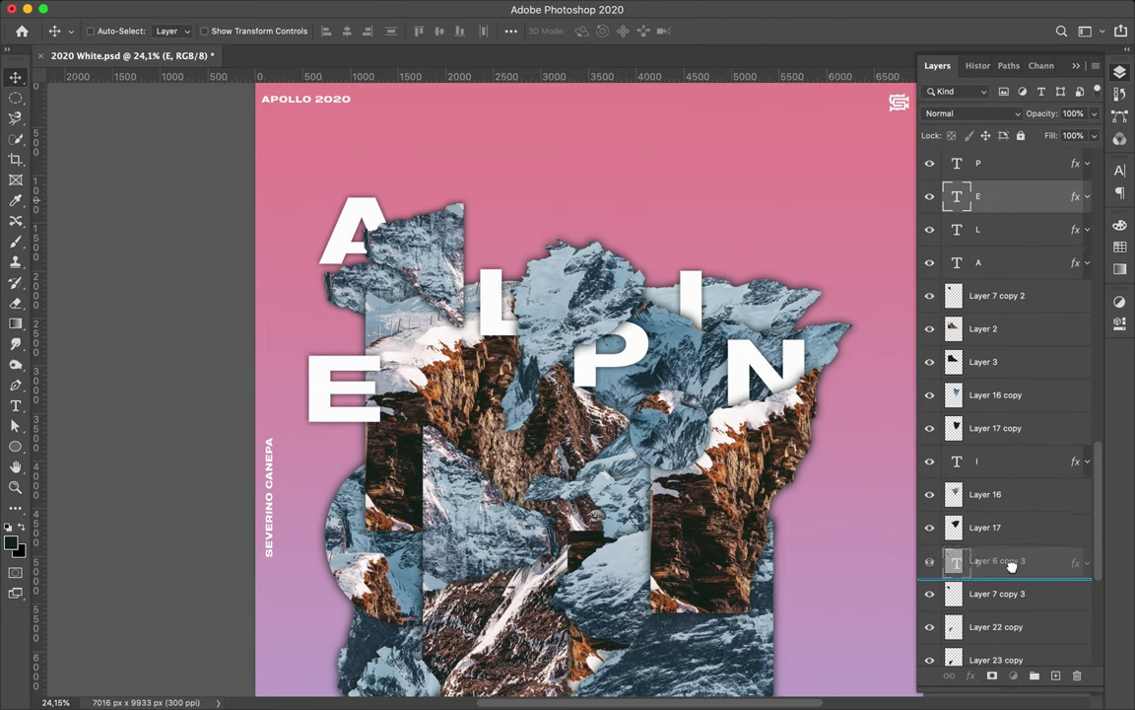
- Push the E layer down the stack and reposition the L, P and I letters
{"action": "left_click_drag", "start_coordinate": [989, 417], "coordinate": [1008, 572]}
{"action": "scroll", "coordinate": [1011, 545], "scroll_direction": "down", "scroll_amount": 5}
{"action": "left_click_drag", "start_coordinate": [1009, 398], "coordinate": [998, 611]}
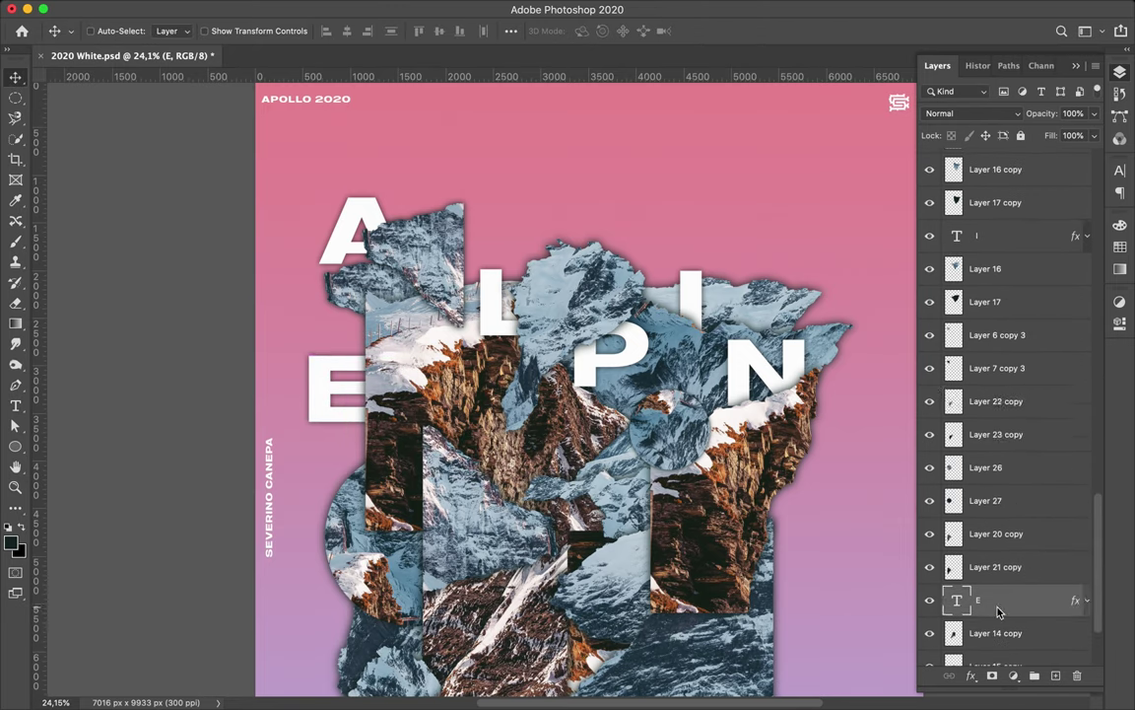
{"action": "left_click_drag", "start_coordinate": [437, 344], "coordinate": [435, 341]}
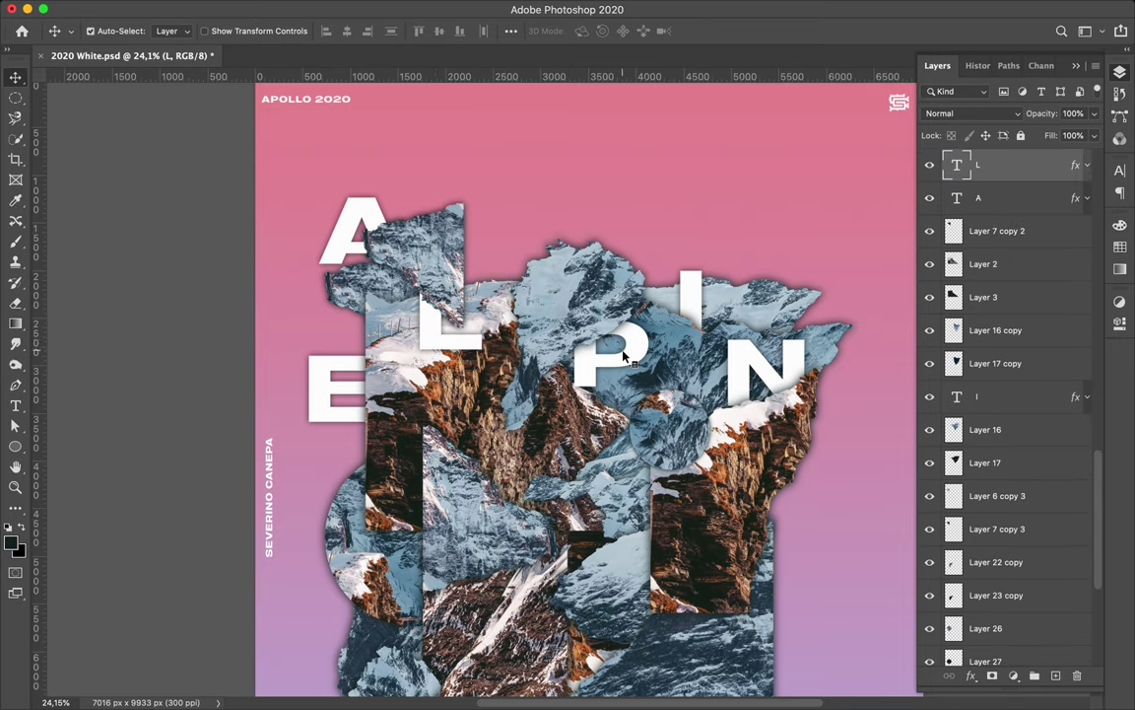
{"action": "left_click_drag", "start_coordinate": [611, 350], "coordinate": [527, 258]}
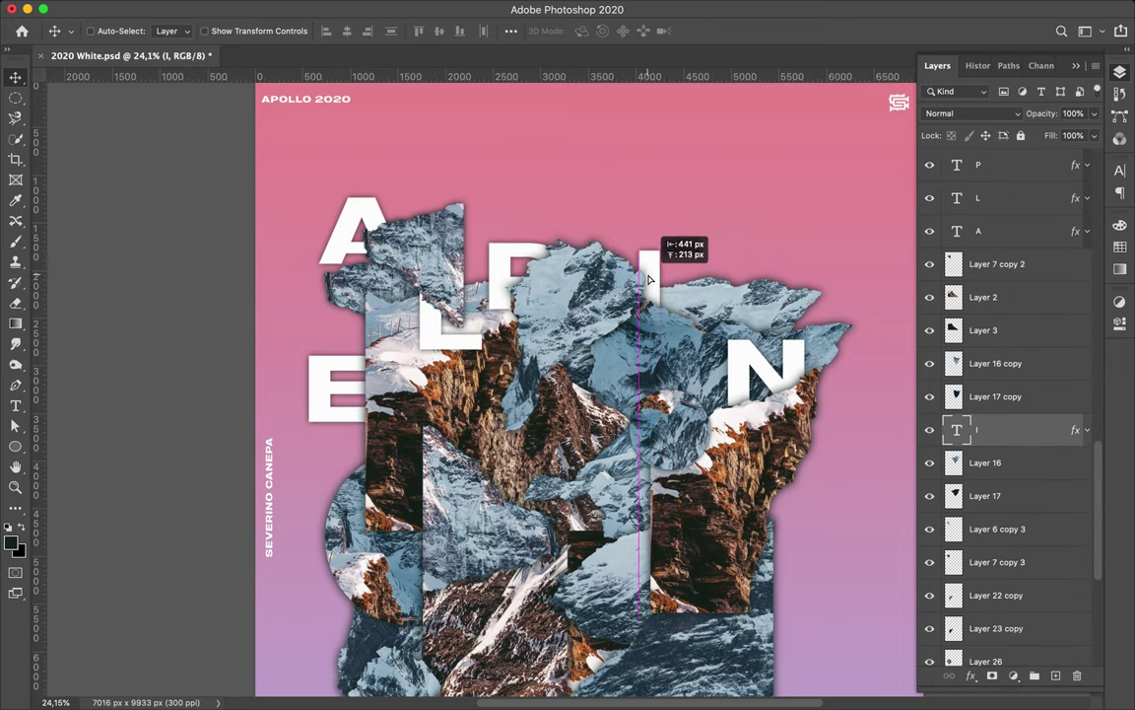
{"action": "left_click_drag", "start_coordinate": [690, 300], "coordinate": [604, 355]}
{"action": "key", "text": "ctrl+bracketright"}
{"action": "key", "text": "ctrl+bracketright"}
- Tuck the N behind the mountain fragments and move the E right, beneath the N
{"action": "left_click_drag", "start_coordinate": [751, 373], "coordinate": [685, 309]}
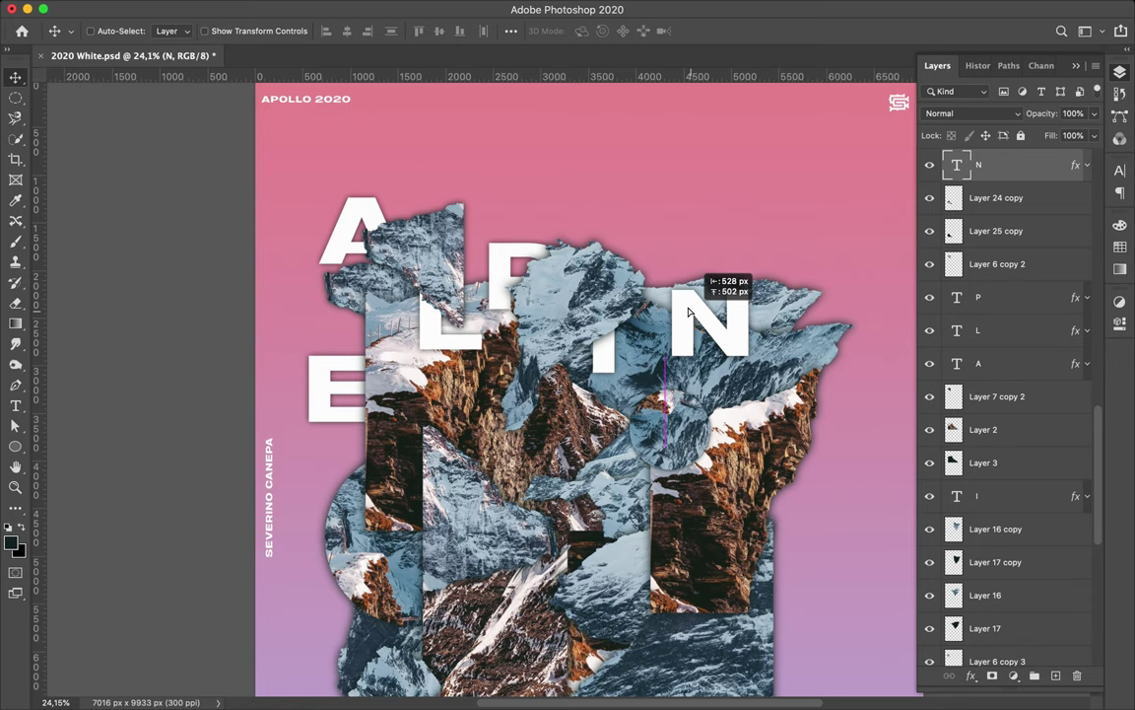
{"action": "mouse_move", "coordinate": [941, 168]}
{"action": "left_mouse_down"}
{"action": "mouse_move", "coordinate": [1017, 245]}
{"action": "mouse_move", "coordinate": [1003, 478]}
{"action": "left_mouse_up"}
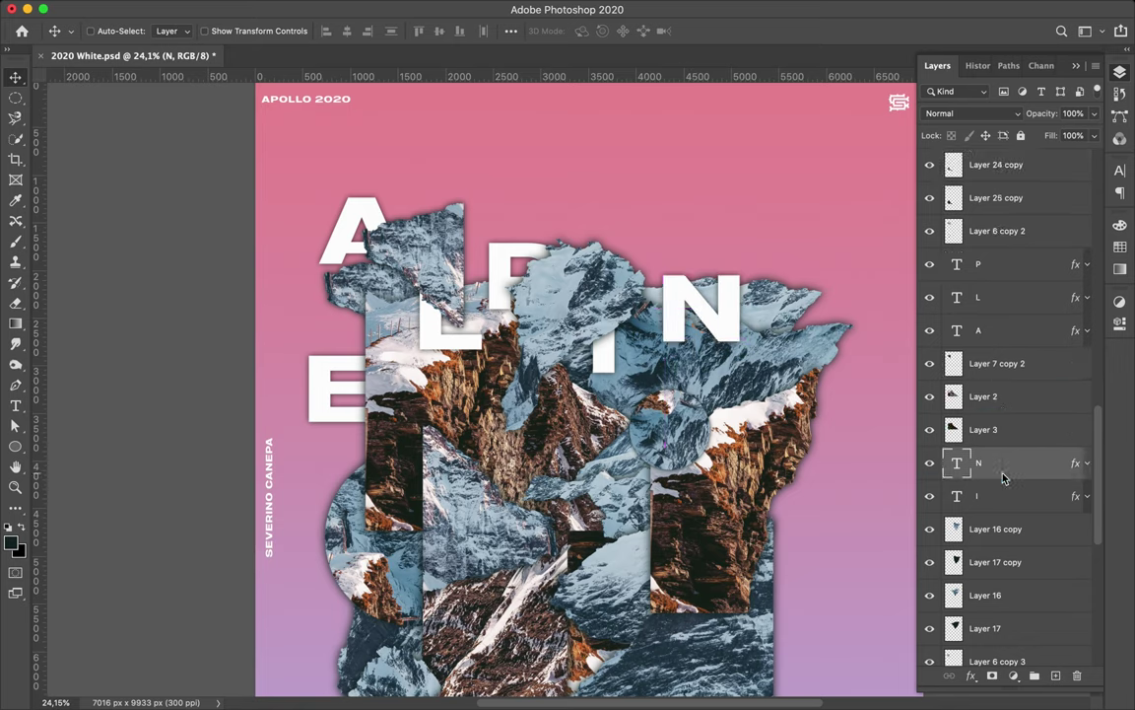
{"action": "left_click_drag", "start_coordinate": [1000, 478], "coordinate": [1001, 578]}
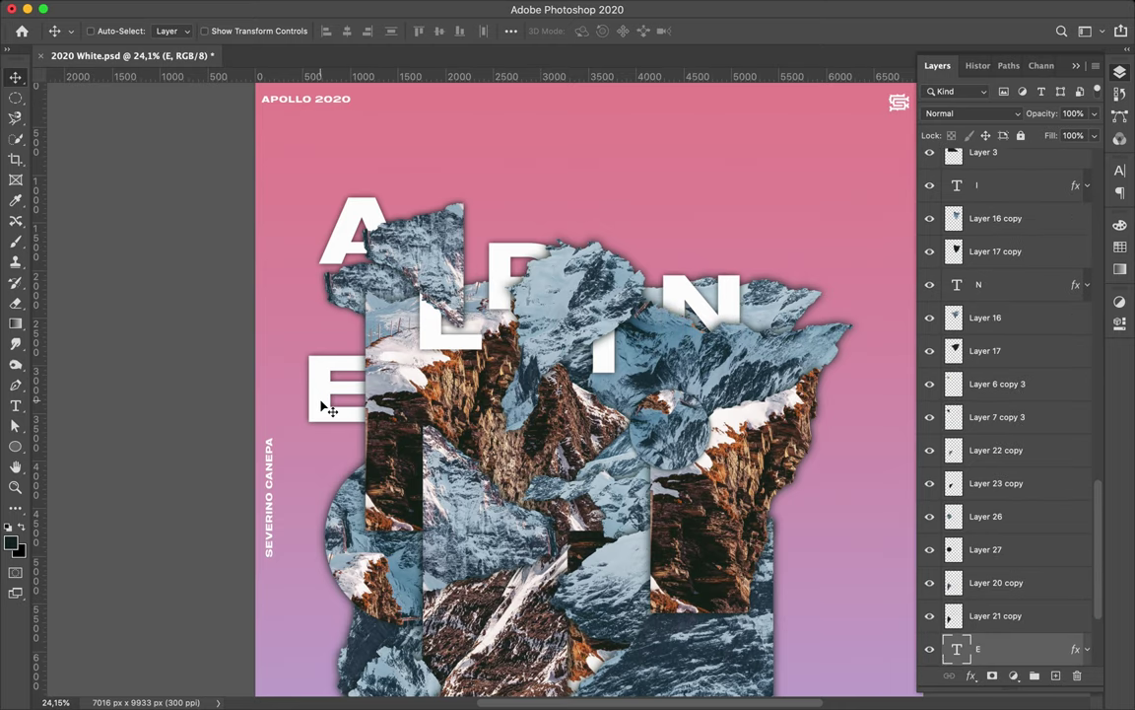
{"action": "left_click_drag", "start_coordinate": [324, 405], "coordinate": [710, 365]}
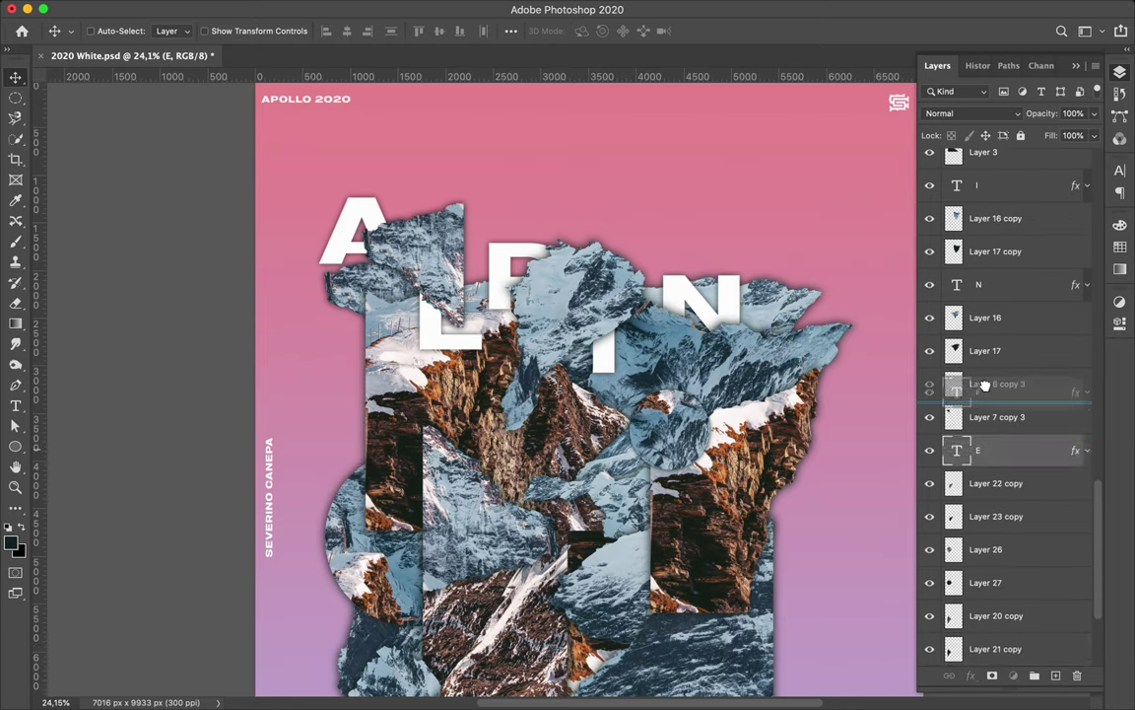
{"action": "left_click_drag", "start_coordinate": [1009, 623], "coordinate": [984, 210]}
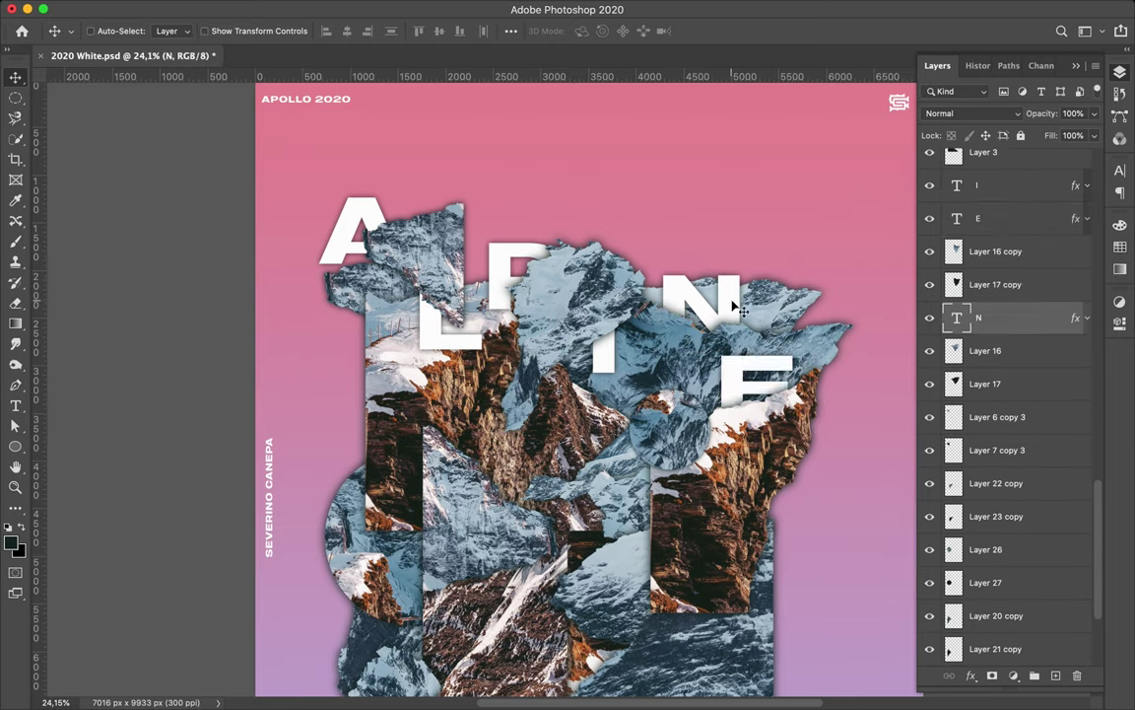
{"action": "left_click_drag", "start_coordinate": [690, 373], "coordinate": [753, 360]}
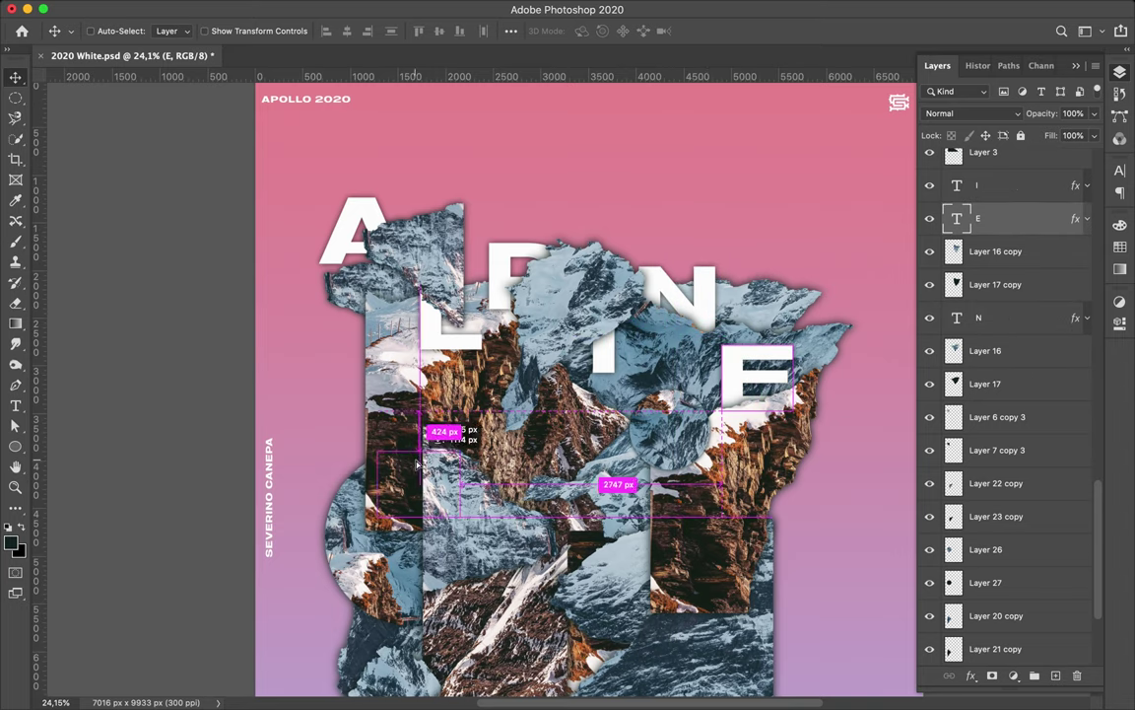
- Duplicate the E and retype the copy as a white R
{"action": "key", "text": "ctrl+j"}
{"action": "left_click_drag", "start_coordinate": [986, 219], "coordinate": [989, 197]}
{"action": "key", "text": "r"}
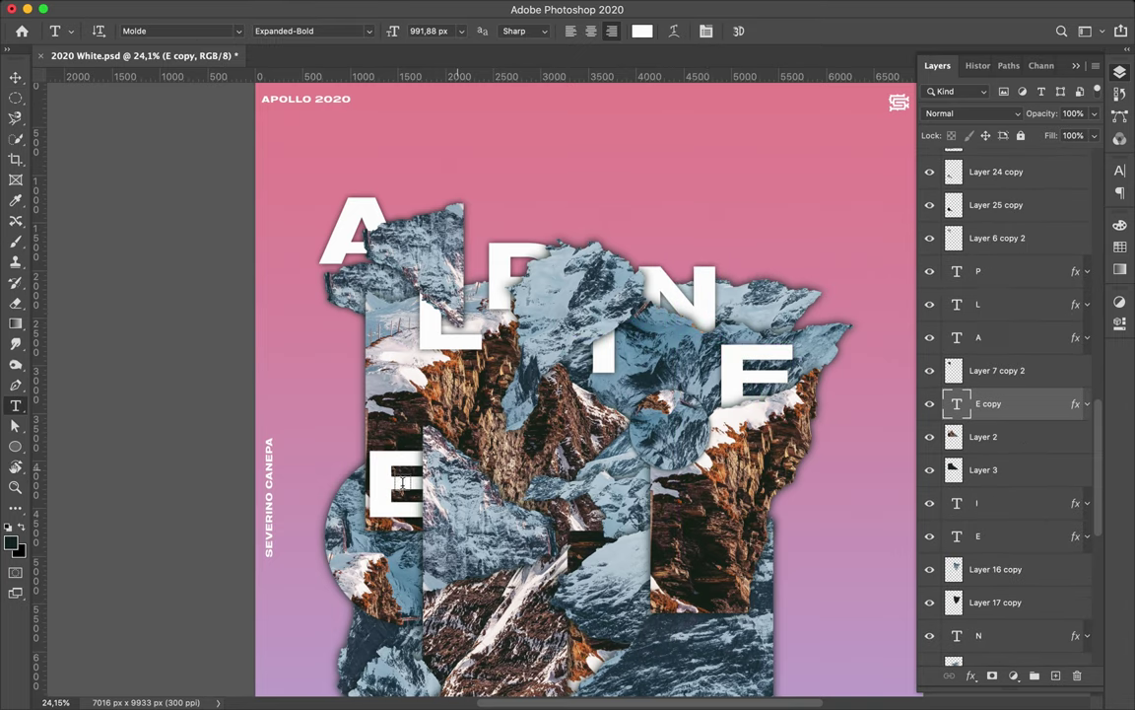
{"action": "key", "text": "v"}
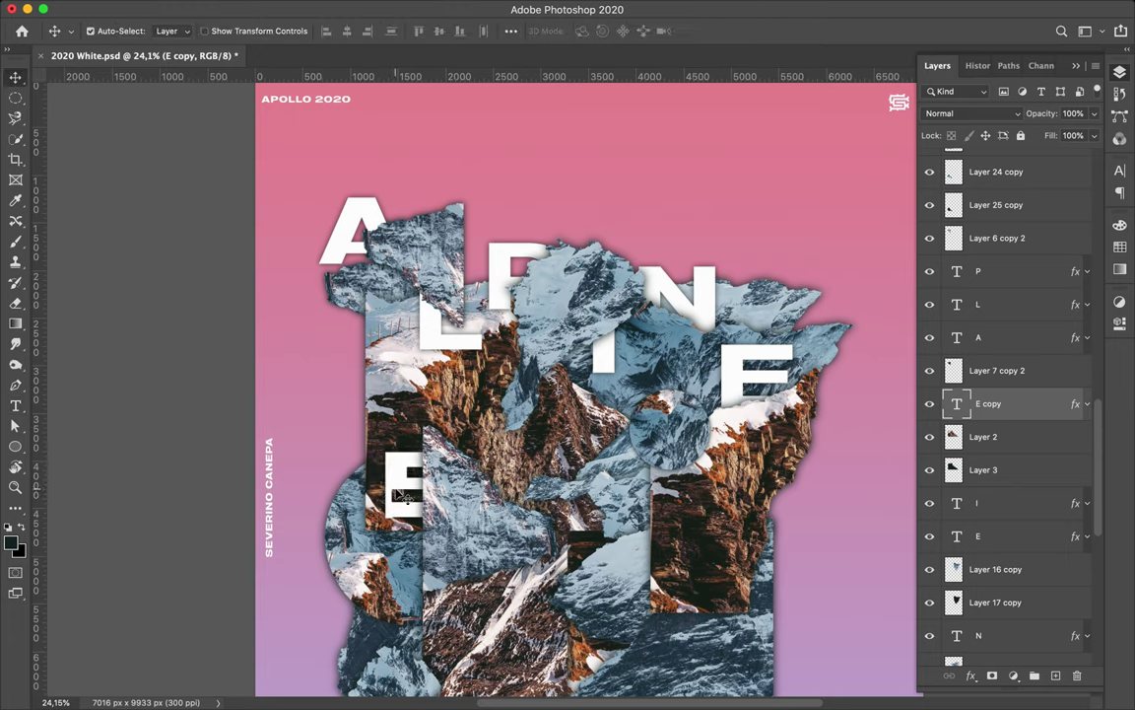
{"action": "key", "text": "t"}
{"action": "right_click", "coordinate": [15, 405]}
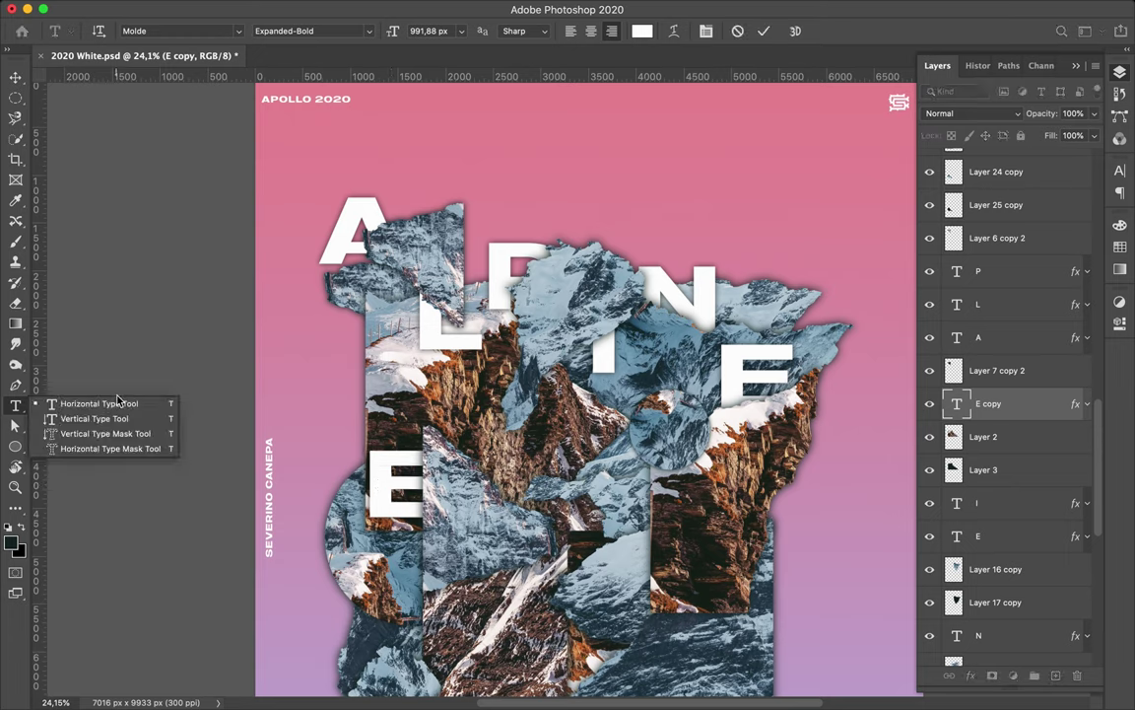
{"action": "left_click", "coordinate": [400, 494]}
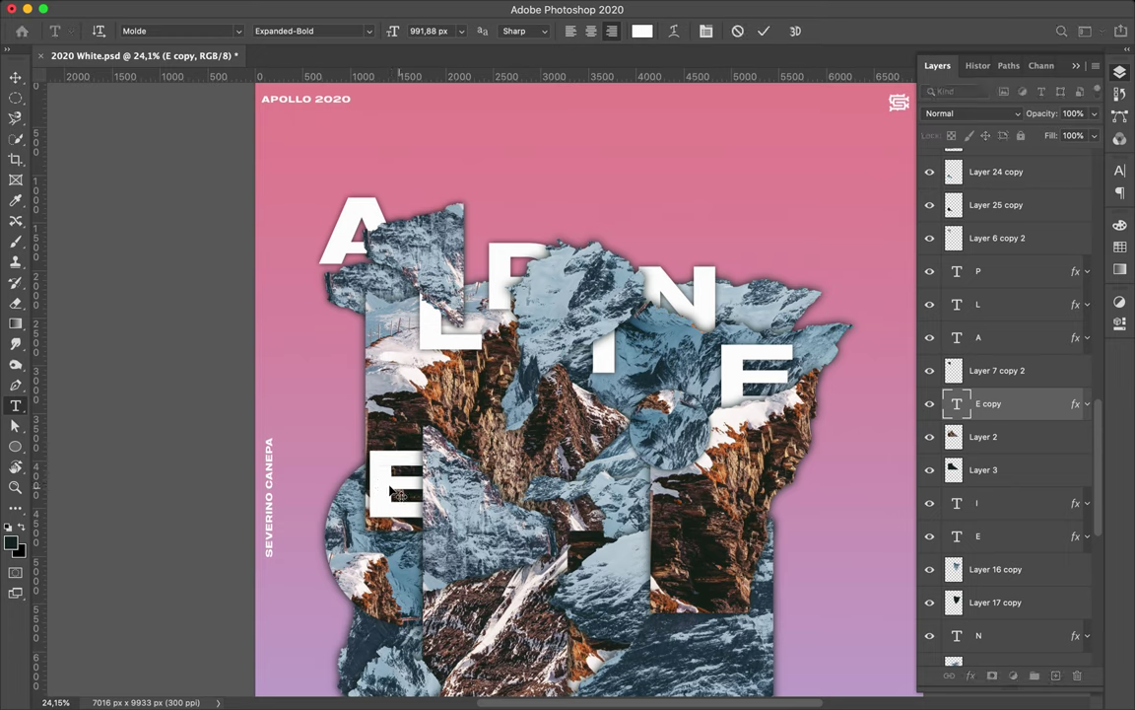
{"action": "type", "text": "E"}
{"action": "double_click", "coordinate": [406, 483]}
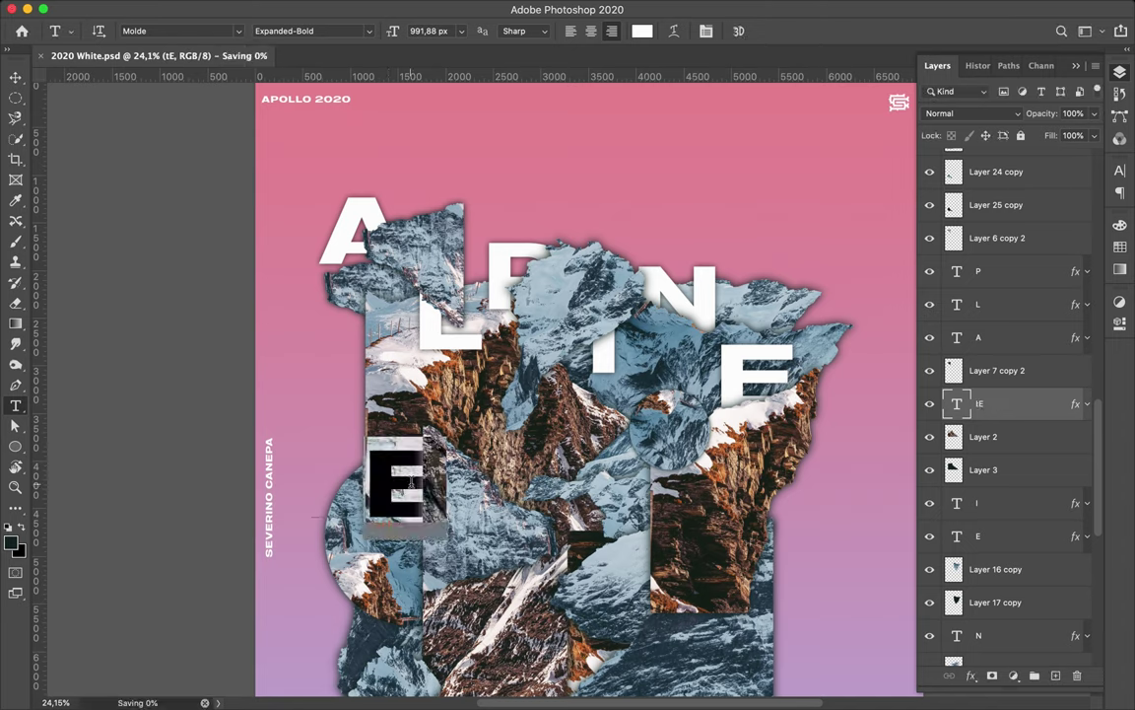
{"action": "type", "text": "t"}
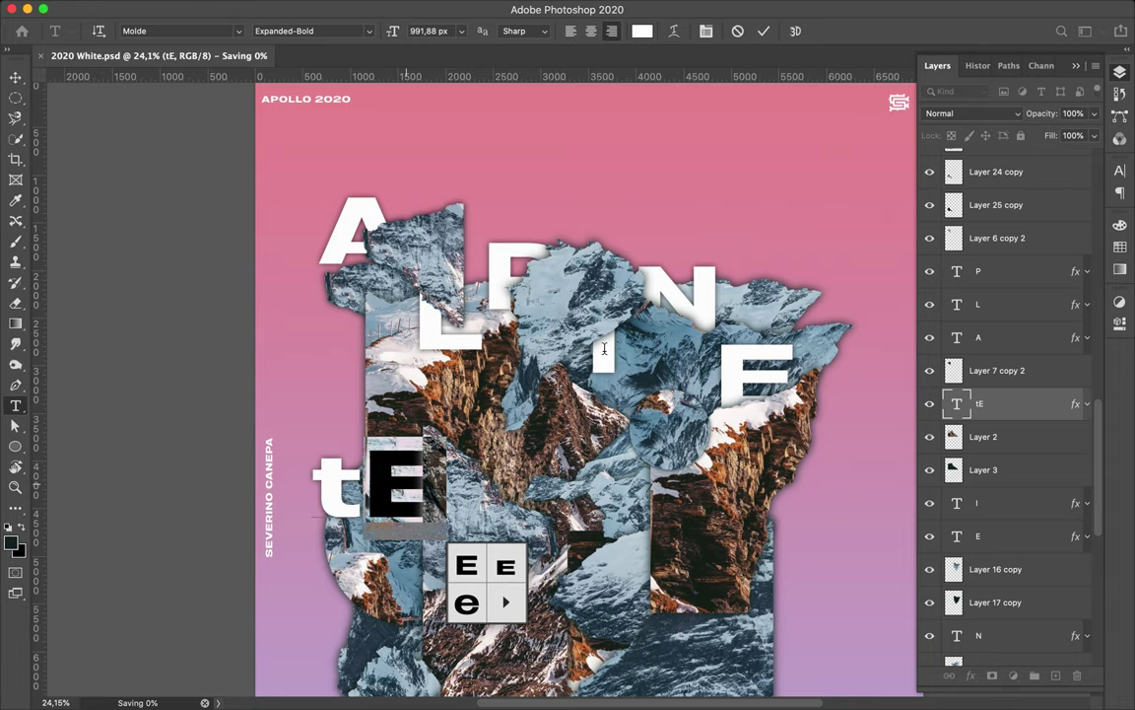
{"action": "key", "text": "BackSpace"}
{"action": "key", "text": "BackSpace"}
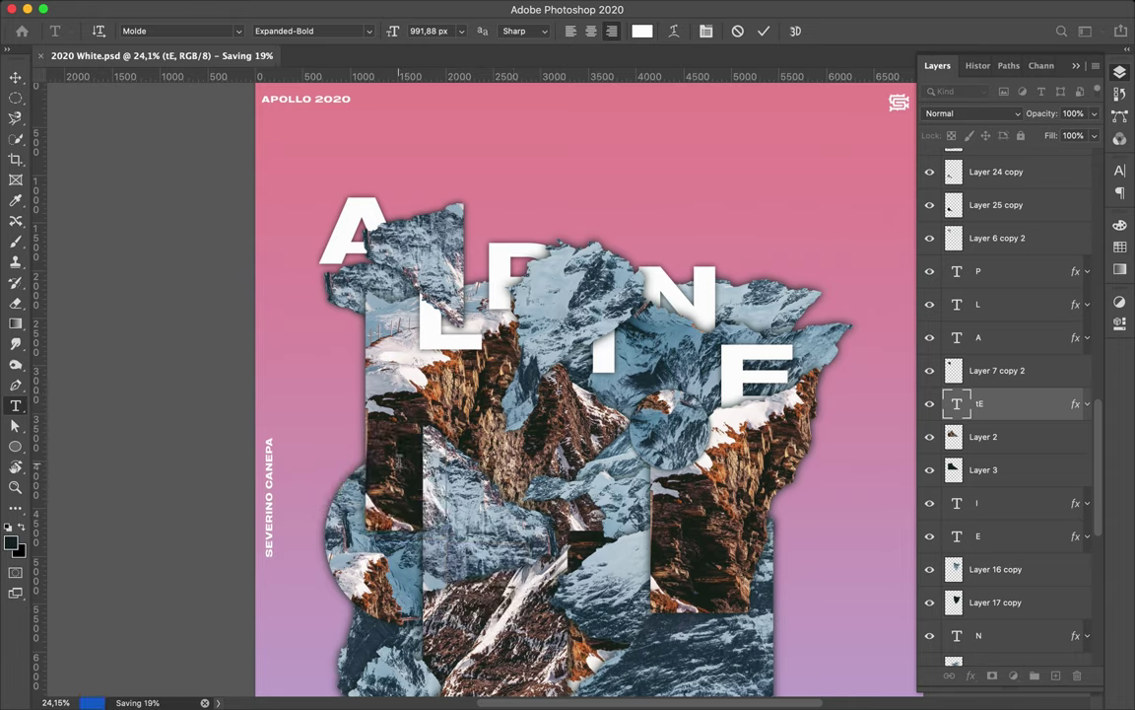
{"action": "type", "text": "R"}
{"action": "key", "text": "ctrl+Return"}
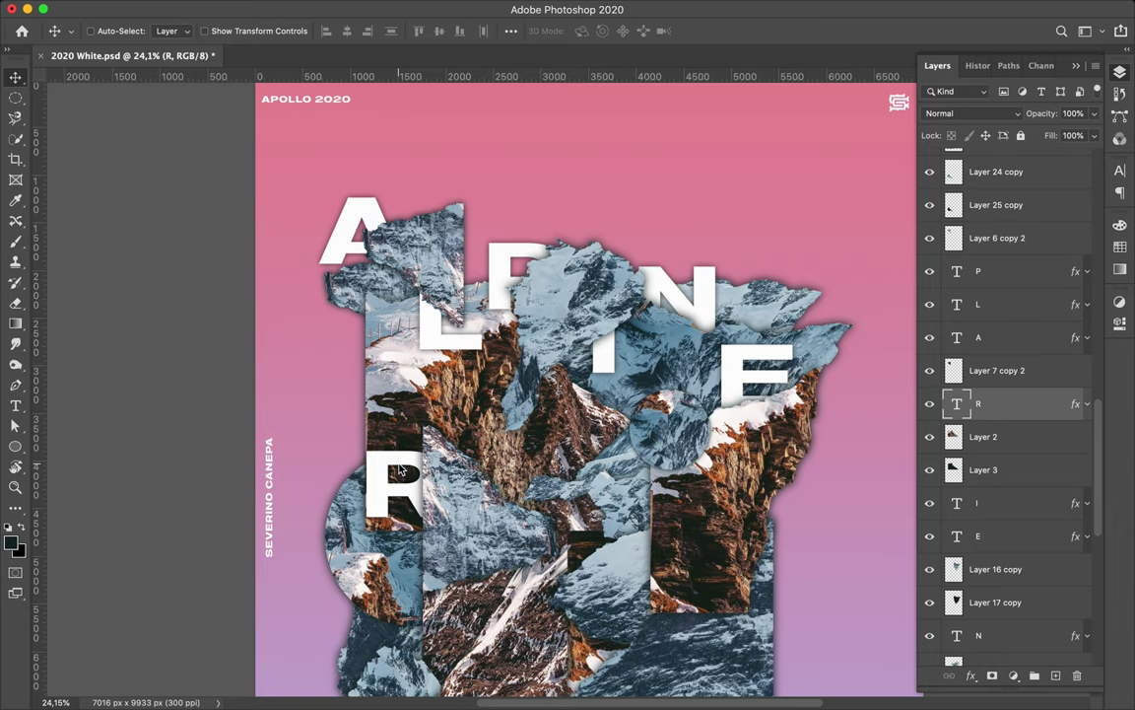
- Duplicate the R to its right and retype it as O
{"action": "left_click_drag", "start_coordinate": [400, 471], "coordinate": [528, 463]}
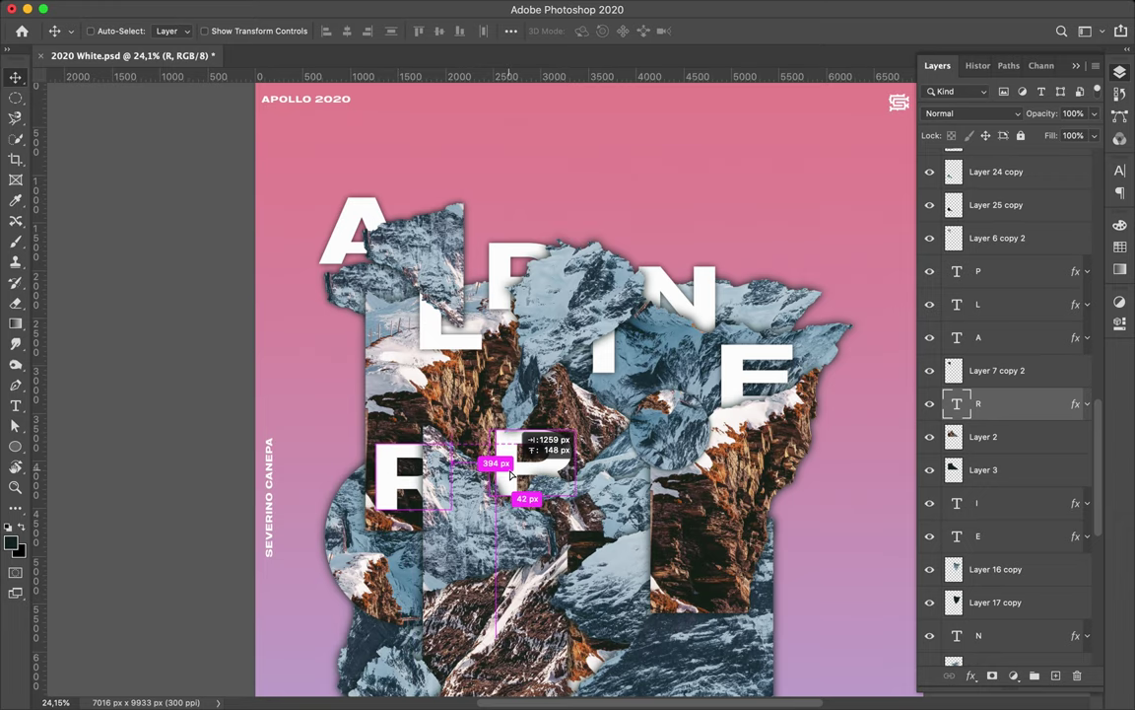
{"action": "key", "text": "t"}
{"action": "double_click", "coordinate": [501, 458]}
{"action": "type", "text": "O"}
{"action": "key", "text": "ctrl+Return"}
- Turn an O copy into a C, layered just under Layer 13, beside the O
{"action": "scroll", "coordinate": [500, 458], "scroll_direction": "down", "scroll_amount": 3}
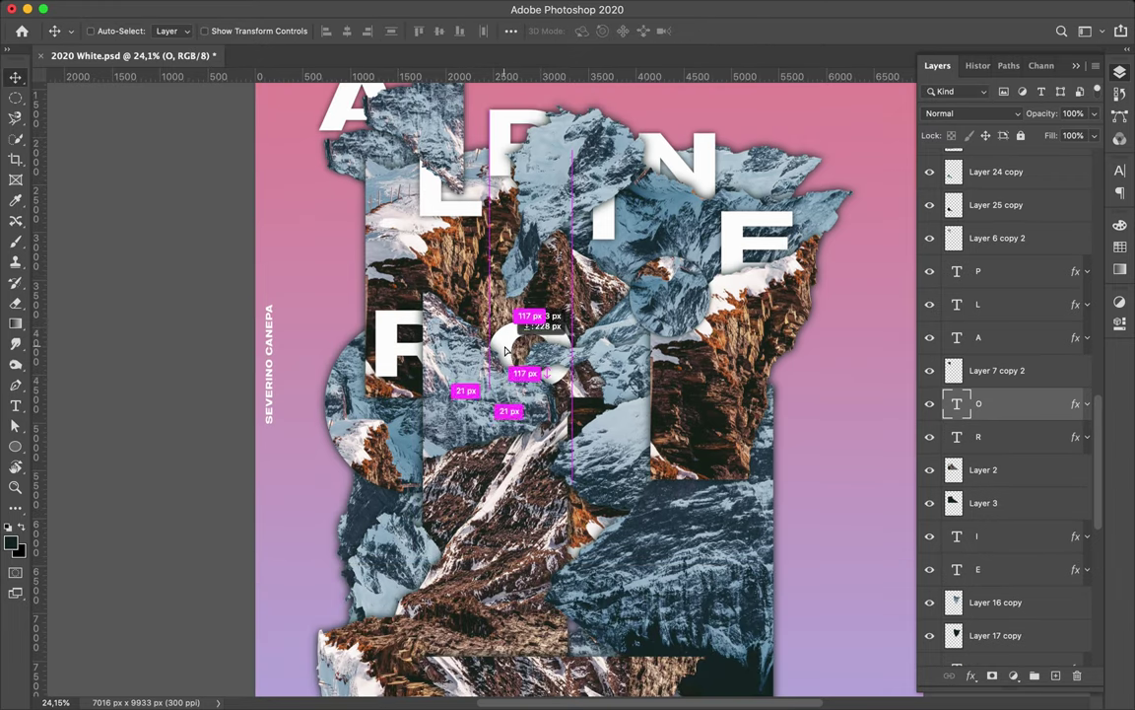
{"action": "mouse_move", "coordinate": [513, 354]}
{"action": "left_mouse_down"}
{"action": "mouse_move", "coordinate": [495, 325]}
{"action": "mouse_move", "coordinate": [655, 399]}
{"action": "left_mouse_up"}
{"action": "key", "text": "t"}
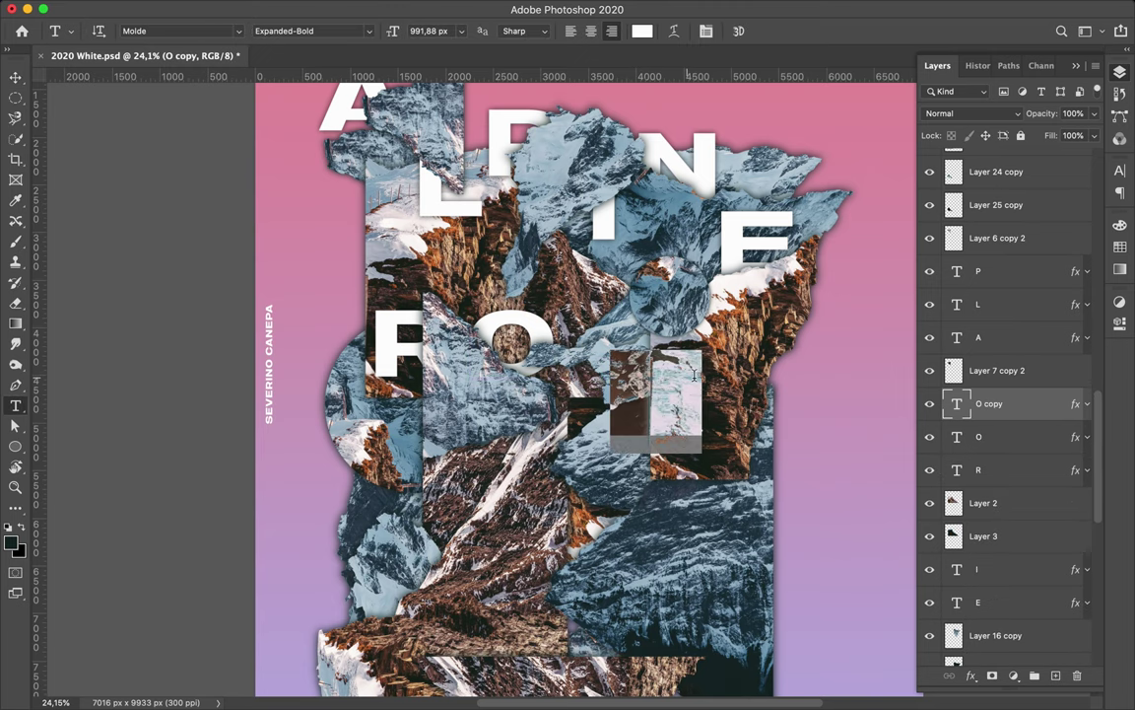
{"action": "left_click", "coordinate": [695, 375]}
{"action": "key", "text": "BackSpace"}
{"action": "type", "text": "C"}
{"action": "left_click_drag", "start_coordinate": [1021, 409], "coordinate": [991, 218]}
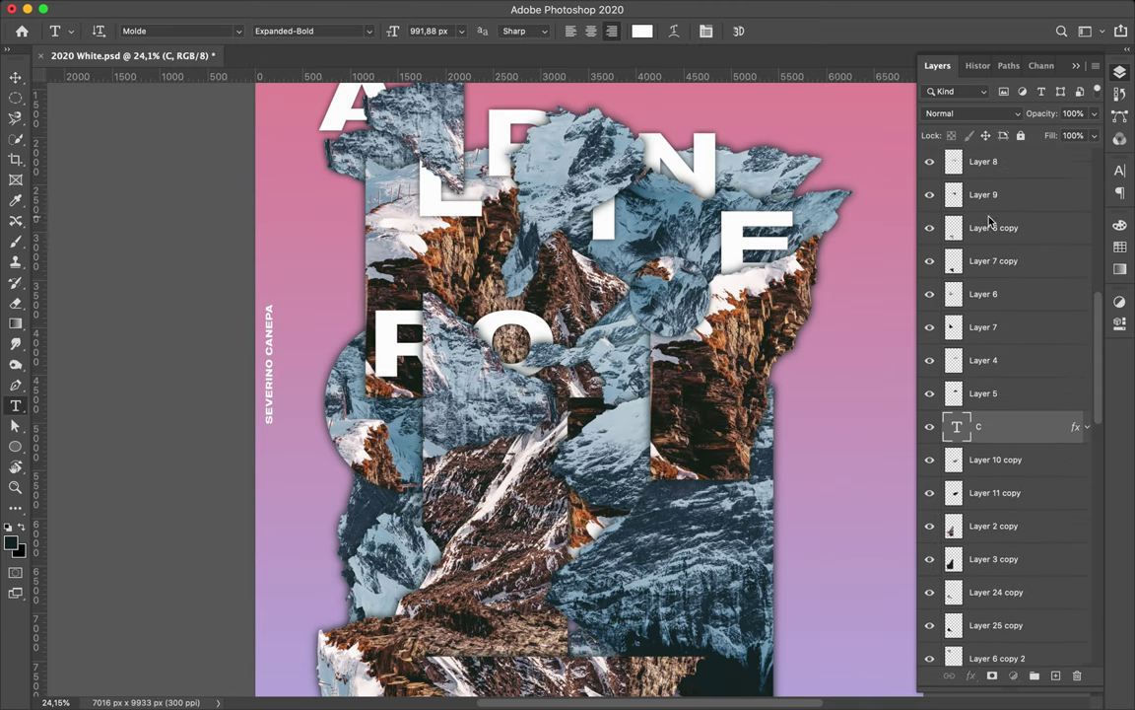
{"action": "left_click_drag", "start_coordinate": [995, 426], "coordinate": [985, 178]}
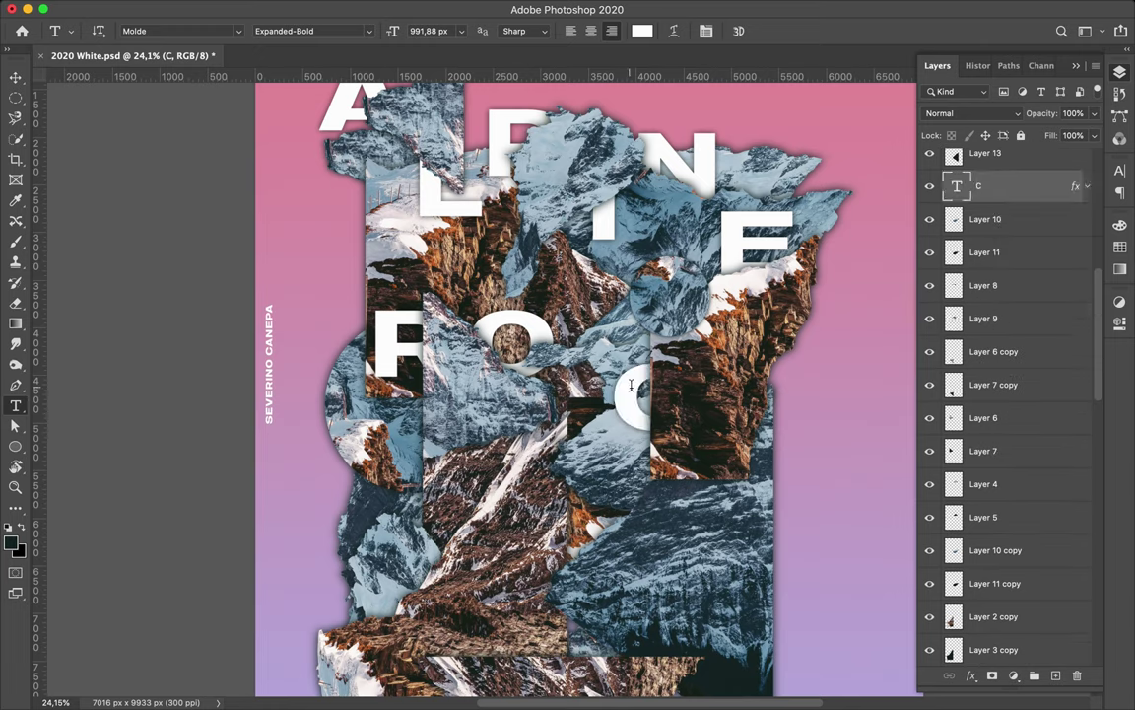
{"action": "key", "text": "v"}
{"action": "mouse_move", "coordinate": [631, 390]}
{"action": "left_mouse_down"}
{"action": "mouse_move", "coordinate": [654, 368]}
{"action": "mouse_move", "coordinate": [803, 398]}
{"action": "left_mouse_up"}
{"action": "key", "text": "ctrl+bracketright"}
{"action": "key", "text": "ctrl+bracketright"}
{"action": "key", "text": "ctrl+bracketright"}
- Retype a C copy as K and move its layer below Layer 15
{"action": "key", "text": "t"}
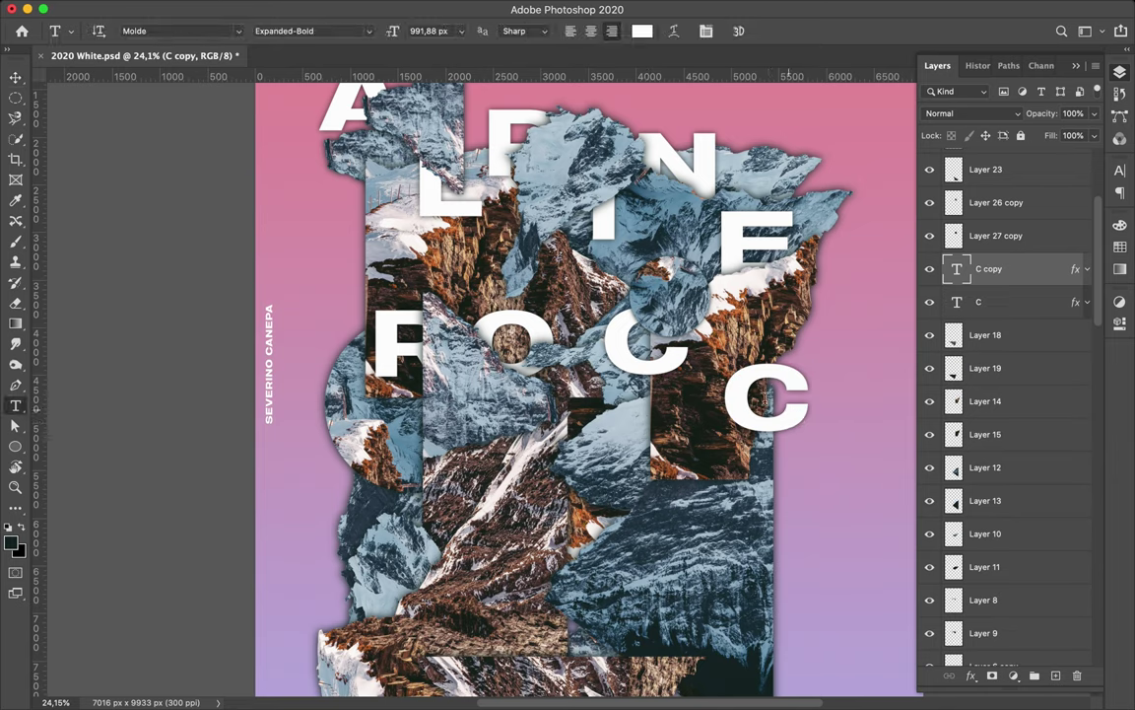
{"action": "left_click", "coordinate": [803, 397]}
{"action": "key", "text": "BackSpace"}
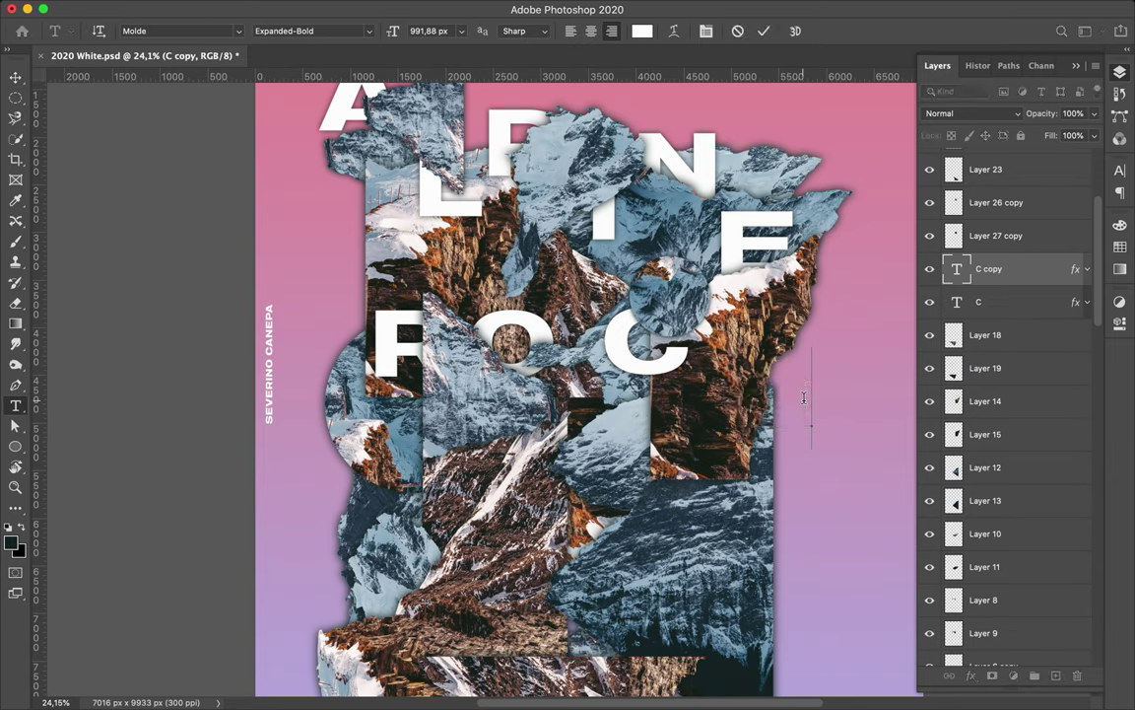
{"action": "type", "text": "K"}
{"action": "key", "text": "ctrl+Return"}
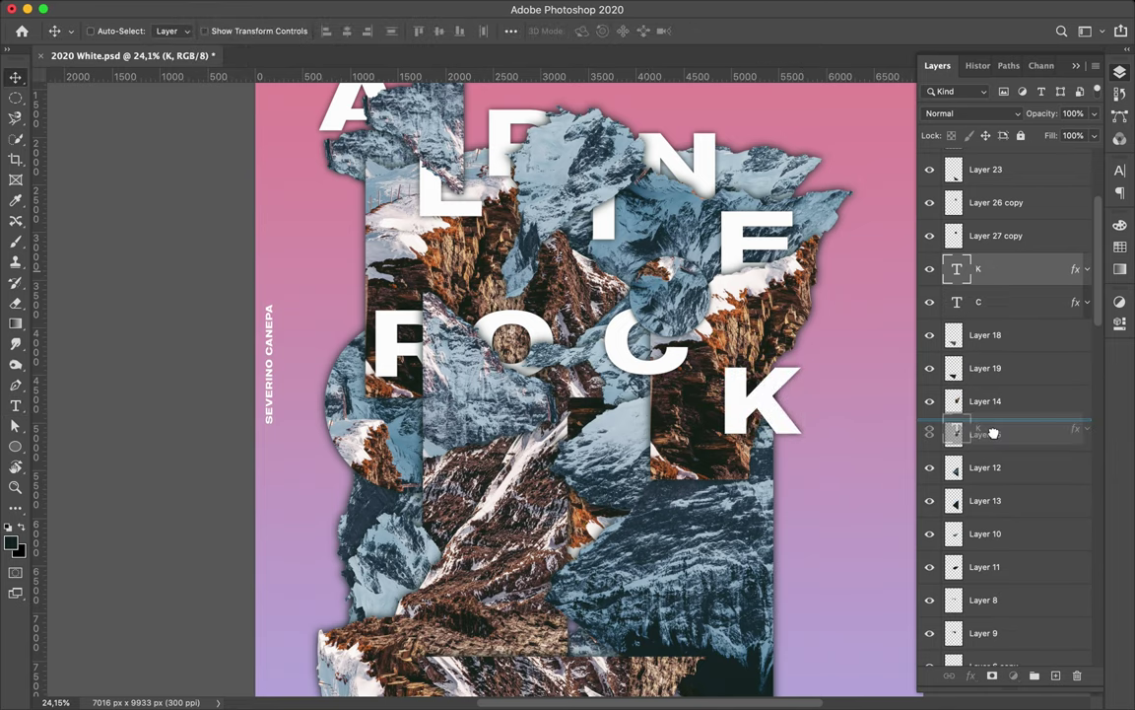
{"action": "left_click_drag", "start_coordinate": [986, 268], "coordinate": [994, 449]}
- Duplicate the K toward the lower left and retype it as #
{"action": "left_click_drag", "start_coordinate": [779, 419], "coordinate": [498, 515]}
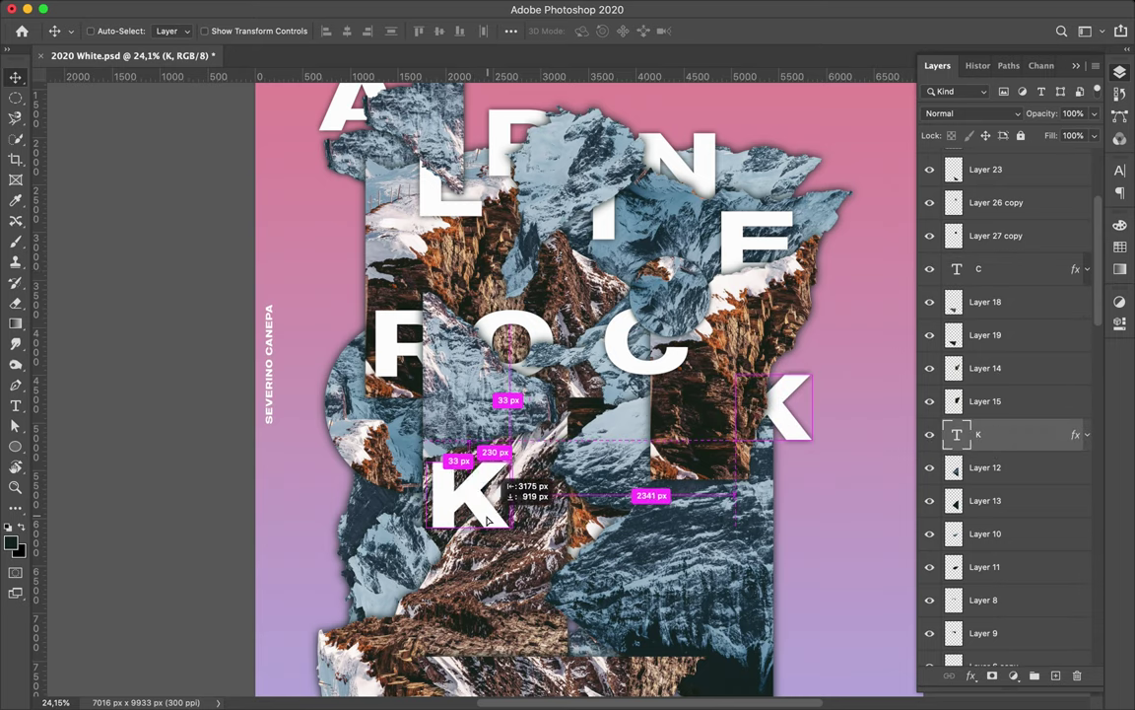
{"action": "key", "text": "t"}
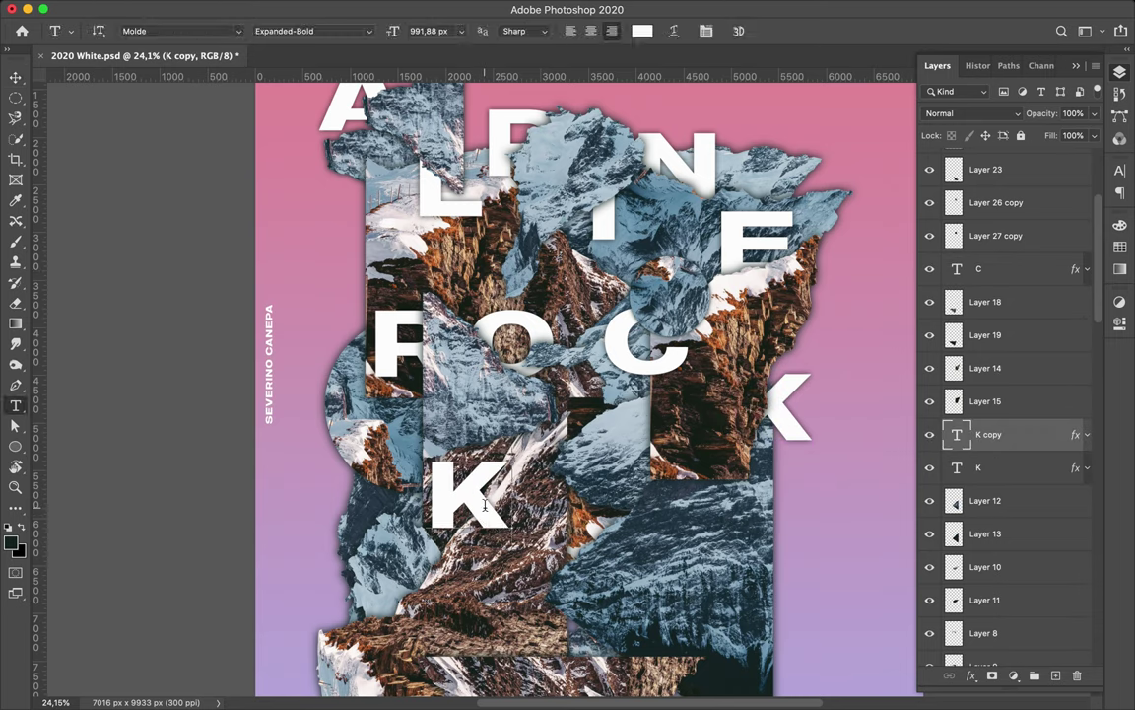
{"action": "double_click", "coordinate": [484, 506]}
{"action": "type", "text": "#"}
{"action": "key", "text": "ctrl+Return"}
- Place the # at the lower left below ROCK, layered below Layer 6 copy 2
{"action": "key", "text": "v"}
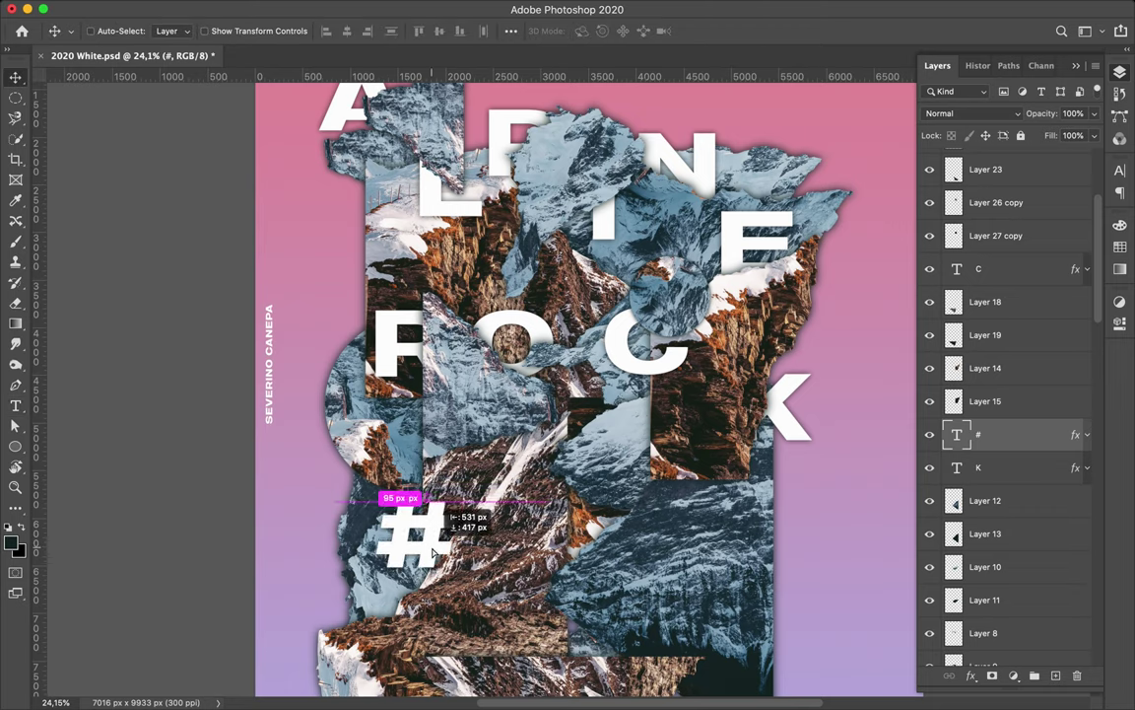
{"action": "left_click_drag", "start_coordinate": [463, 503], "coordinate": [419, 545]}
{"action": "mouse_move", "coordinate": [1014, 438]}
{"action": "left_mouse_down"}
{"action": "mouse_move", "coordinate": [991, 589]}
{"action": "mouse_move", "coordinate": [1003, 446]}
{"action": "left_mouse_up"}
{"action": "mouse_move", "coordinate": [434, 537]}
{"action": "left_mouse_down"}
{"action": "mouse_move", "coordinate": [455, 513]}
{"action": "mouse_move", "coordinate": [583, 527]}
{"action": "left_mouse_up"}
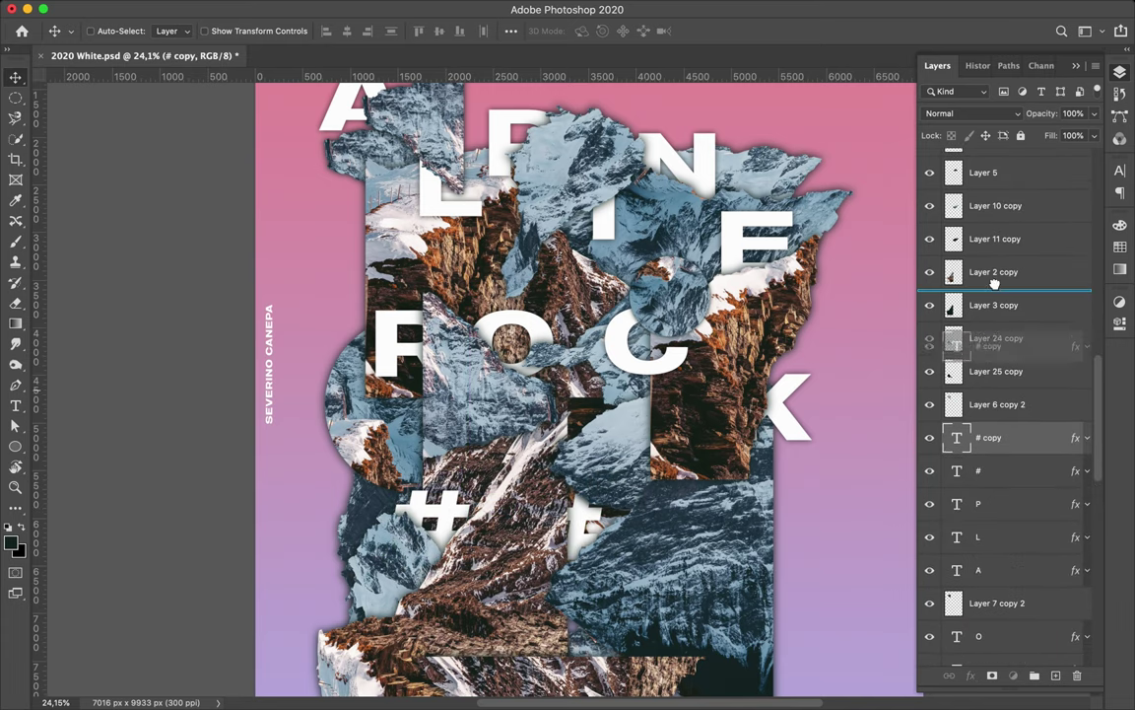
- Duplicate the # to its right and retype the copy as 1
{"action": "left_click_drag", "start_coordinate": [996, 438], "coordinate": [993, 271]}
{"action": "mouse_move", "coordinate": [588, 540]}
{"action": "left_mouse_down"}
{"action": "mouse_move", "coordinate": [594, 524]}
{"action": "mouse_move", "coordinate": [578, 535]}
{"action": "left_mouse_up"}
{"action": "double_click", "coordinate": [582, 513]}
{"action": "key", "text": "BackSpace"}
{"action": "type", "text": "1"}
{"action": "key", "text": "Escape"}
{"action": "key", "text": "v"}
- Duplicate the 1 lower right, between Layer 15 and K, and retype it as 3
{"action": "mouse_move", "coordinate": [986, 268]}
{"action": "left_mouse_down"}
{"action": "mouse_move", "coordinate": [974, 193]}
{"action": "mouse_move", "coordinate": [1000, 205]}
{"action": "left_mouse_up"}
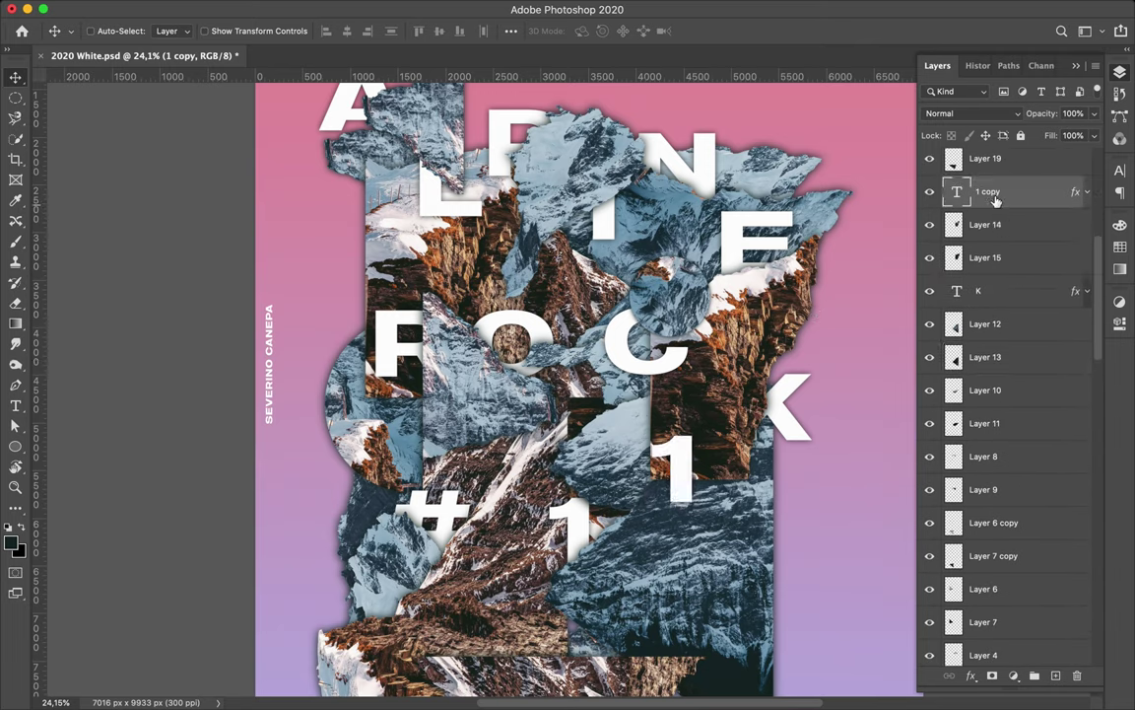
{"action": "left_click_drag", "start_coordinate": [999, 205], "coordinate": [993, 266]}
{"action": "key", "text": "t"}
{"action": "mouse_move", "coordinate": [631, 449]}
{"action": "left_mouse_down", "text": "ctrl"}
{"action": "mouse_move", "coordinate": [686, 527]}
{"action": "mouse_move", "coordinate": [708, 522]}
{"action": "left_mouse_up", "text": "ctrl"}
{"action": "double_click", "coordinate": [686, 528]}
{"action": "type", "text": "3"}
{"action": "key", "text": "ctrl+Return"}
- Save the poster and hide the side panels to widen the canvas
{"action": "key", "text": "ctrl+s"}
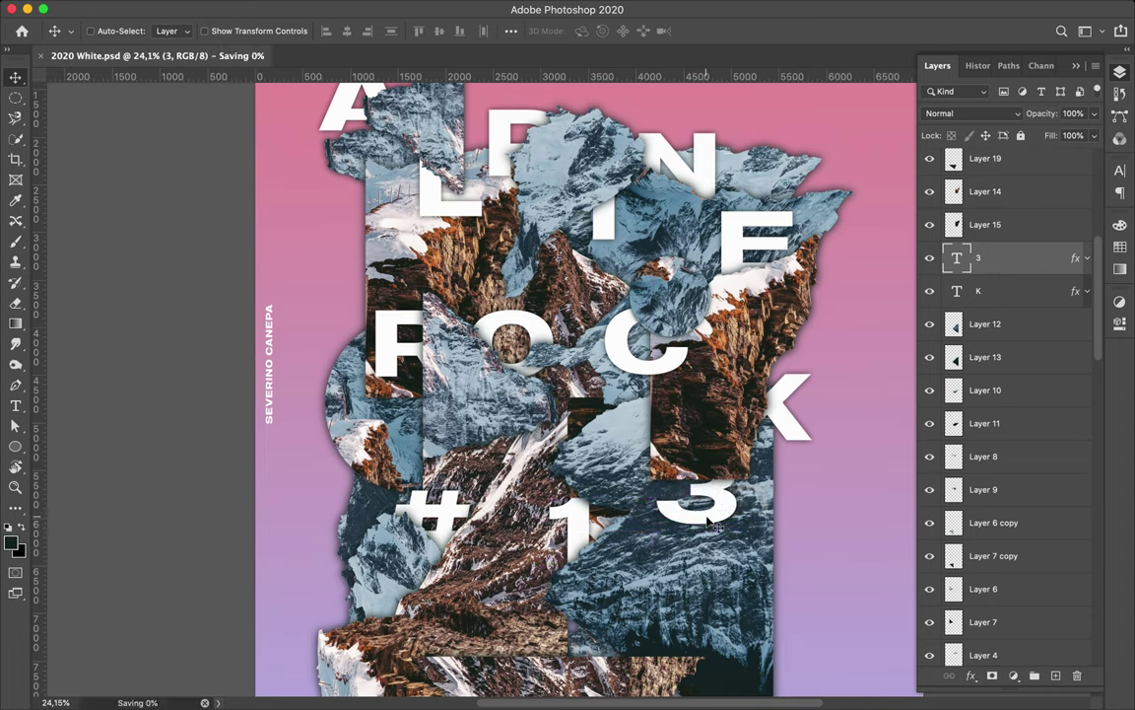
{"action": "key", "text": "F7"}
{"action": "scroll", "coordinate": [678, 480], "scroll_direction": "down", "scroll_amount": 3}
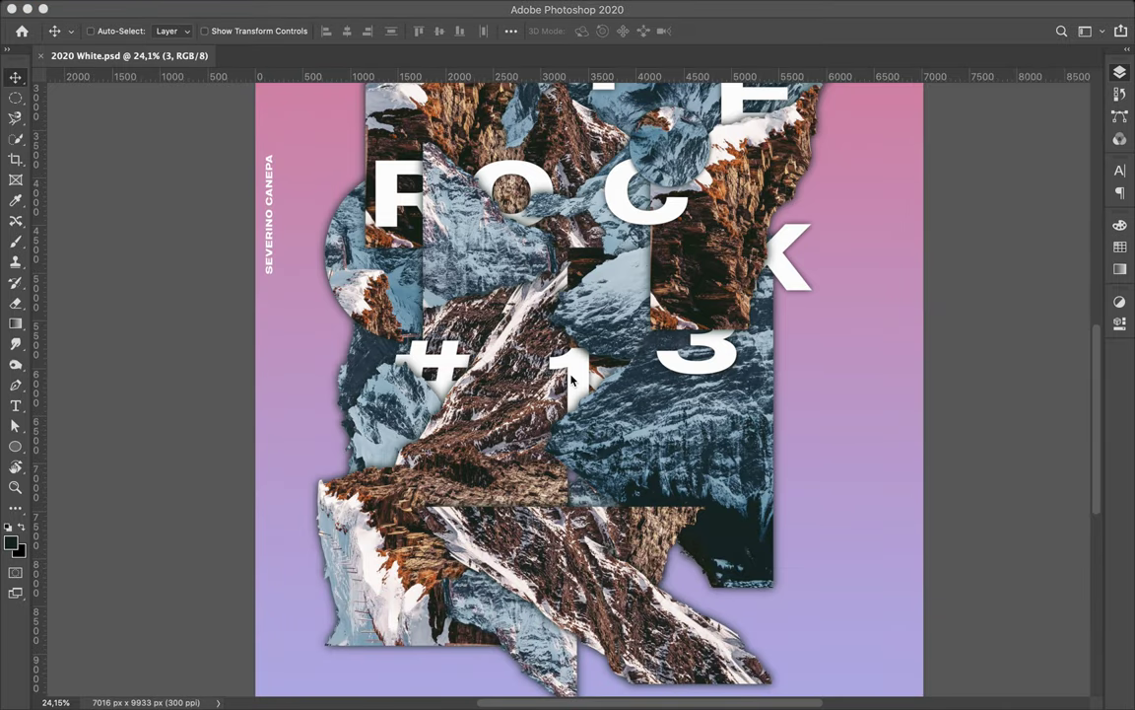
- Draw a narrow white rectangle bar at the bottom left, placed lower in the layer stack
{"action": "key", "text": "u"}
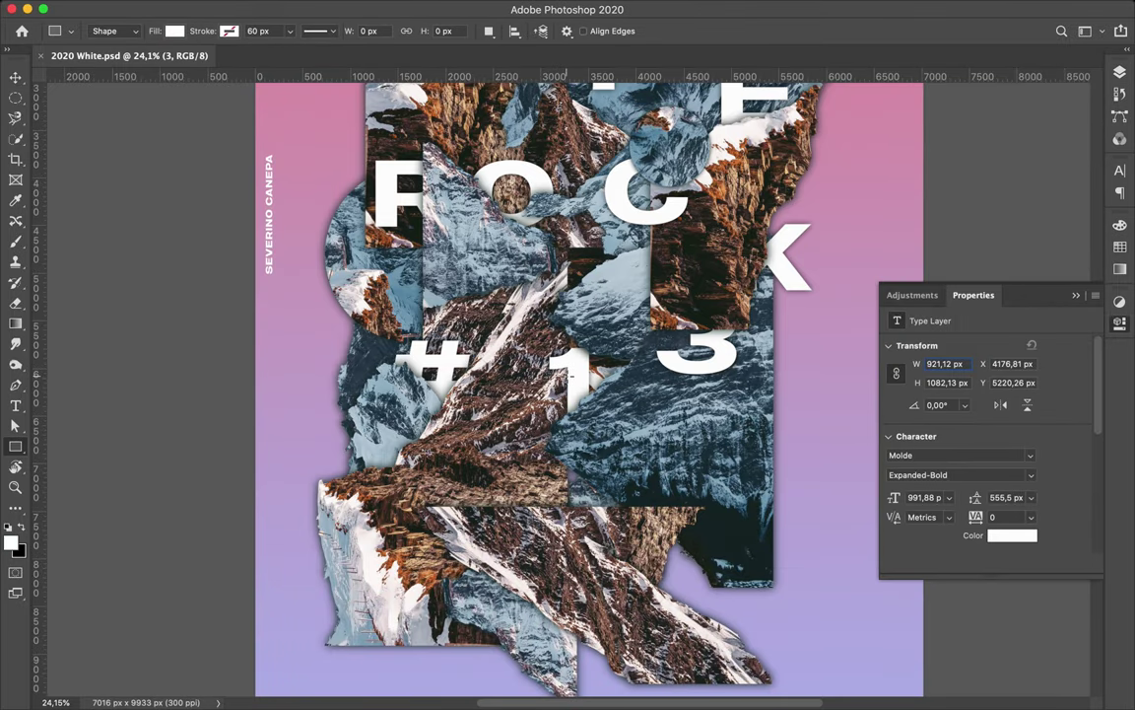
{"action": "mouse_move", "coordinate": [588, 414]}
{"action": "left_mouse_down"}
{"action": "mouse_move", "coordinate": [386, 639]}
{"action": "mouse_move", "coordinate": [388, 623]}
{"action": "mouse_move", "coordinate": [399, 643]}
{"action": "left_mouse_up"}
{"action": "key", "text": "v"}
{"action": "key", "text": "Return"}
{"action": "left_click", "coordinate": [1119, 72]}
{"action": "left_click_drag", "start_coordinate": [1001, 259], "coordinate": [1020, 547]}
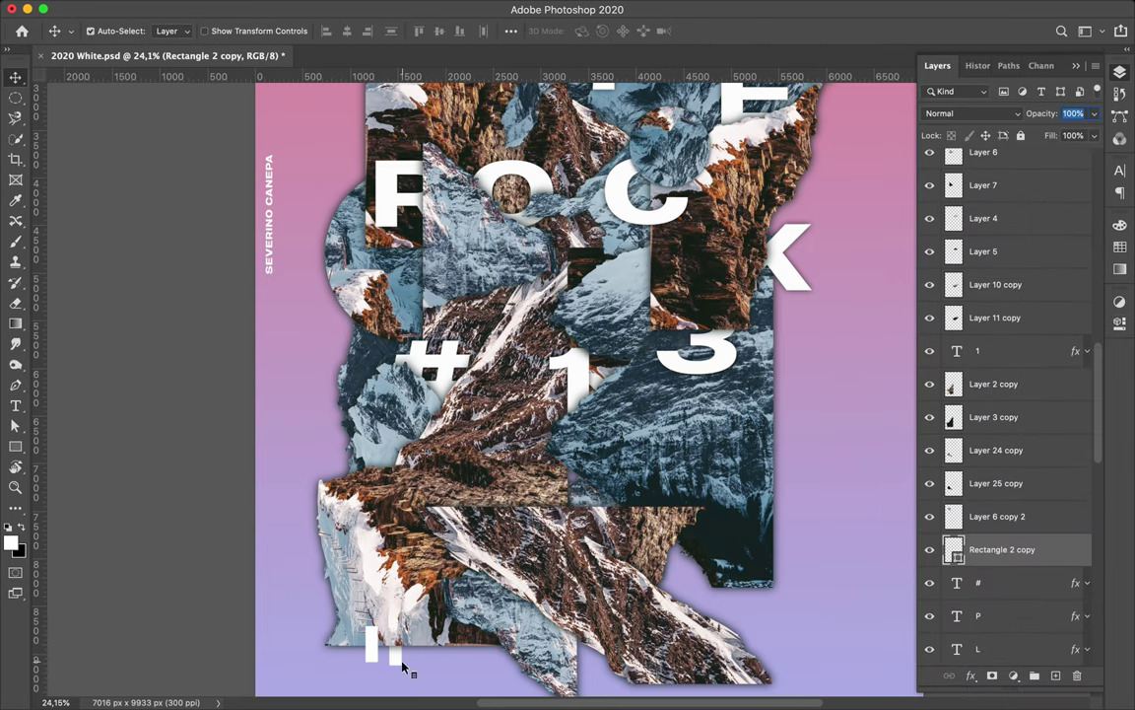
- Duplicate the bar beside the 3 and beside the L, reordering their layers among the fragments
{"action": "mouse_move", "coordinate": [384, 646]}
{"action": "left_mouse_down"}
{"action": "mouse_move", "coordinate": [745, 347]}
{"action": "mouse_move", "coordinate": [779, 379]}
{"action": "left_mouse_up"}
{"action": "left_click_drag", "start_coordinate": [1005, 165], "coordinate": [1020, 627]}
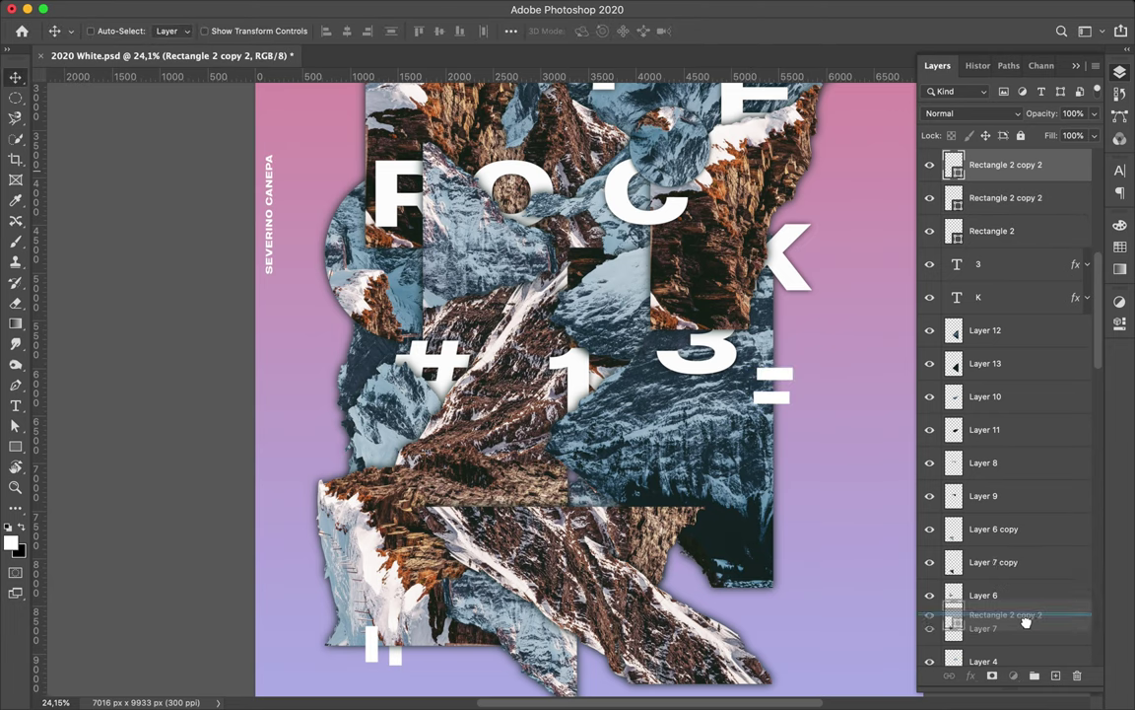
{"action": "scroll", "coordinate": [803, 511], "scroll_direction": "up", "scroll_amount": 3}
{"action": "left_click_drag", "start_coordinate": [803, 510], "coordinate": [389, 208]}
{"action": "left_click_drag", "start_coordinate": [1006, 627], "coordinate": [1011, 414]}
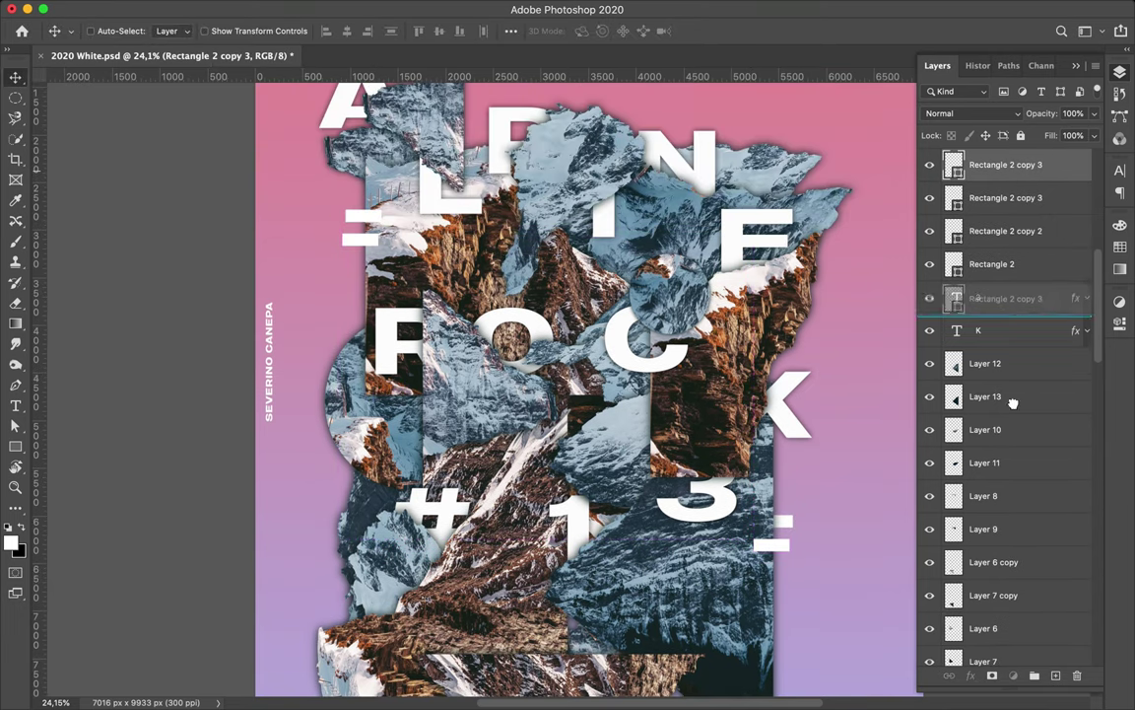
{"action": "mouse_move", "coordinate": [1009, 477]}
{"action": "left_mouse_down"}
{"action": "mouse_move", "coordinate": [993, 623]}
{"action": "mouse_move", "coordinate": [961, 571]}
{"action": "mouse_move", "coordinate": [976, 567]}
{"action": "left_mouse_up"}
- Select the bars beside the 3, the L and at the bottom left to check them
{"action": "left_click", "coordinate": [772, 545], "text": "ctrl"}
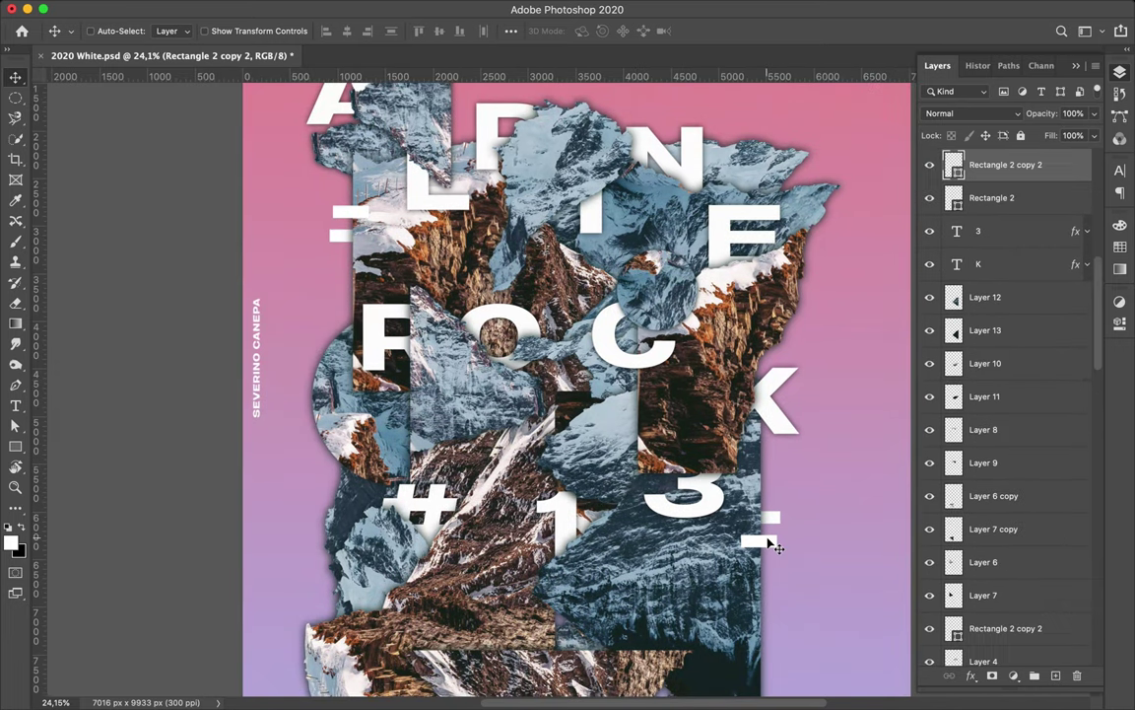
{"action": "left_click", "coordinate": [335, 240], "text": "ctrl"}
{"action": "scroll", "coordinate": [345, 394], "scroll_direction": "down", "scroll_amount": 5}
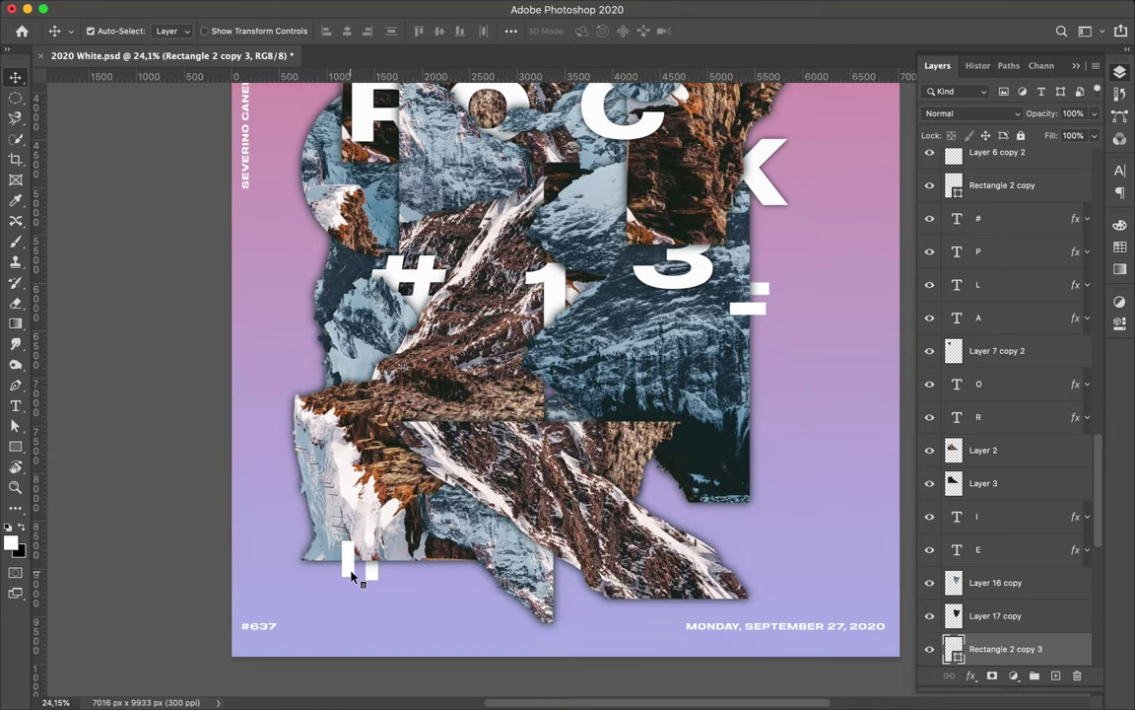
{"action": "left_click", "coordinate": [354, 556], "text": "ctrl"}
{"action": "scroll", "coordinate": [350, 576], "scroll_direction": "up", "scroll_amount": 5}
{"action": "scroll", "coordinate": [350, 577], "scroll_direction": "down", "scroll_amount": 2}
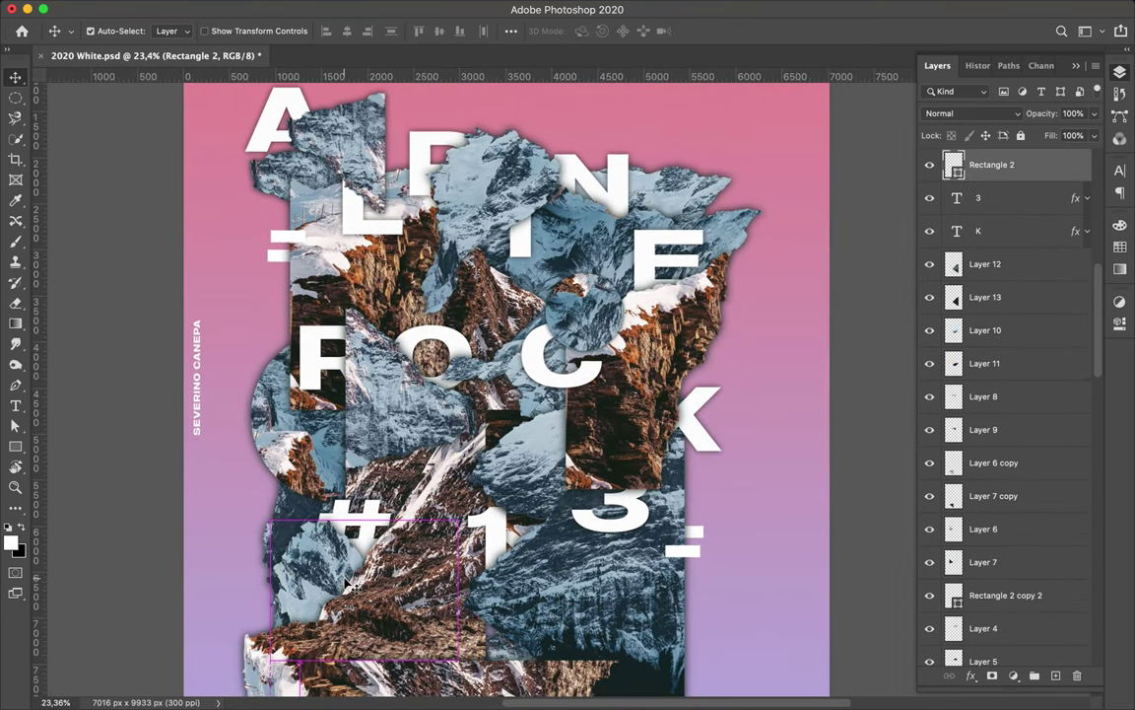
{"action": "scroll", "coordinate": [350, 576], "scroll_direction": "down", "scroll_amount": 3}
{"action": "scroll", "coordinate": [961, 476], "scroll_direction": "down", "scroll_amount": 5}
{"action": "scroll", "coordinate": [961, 476], "scroll_direction": "up", "scroll_amount": 5}
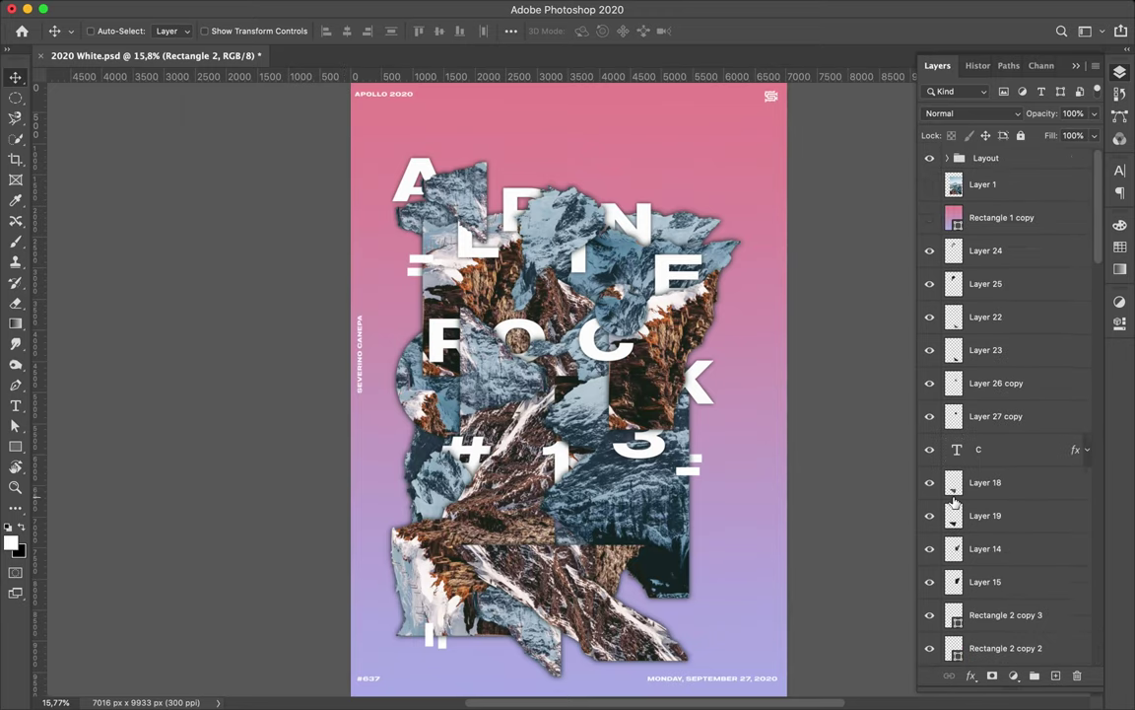
- Show the Rectangle 1 copy tint layer over the collage, keeping its Color blend mode
{"action": "left_click", "coordinate": [929, 221]}
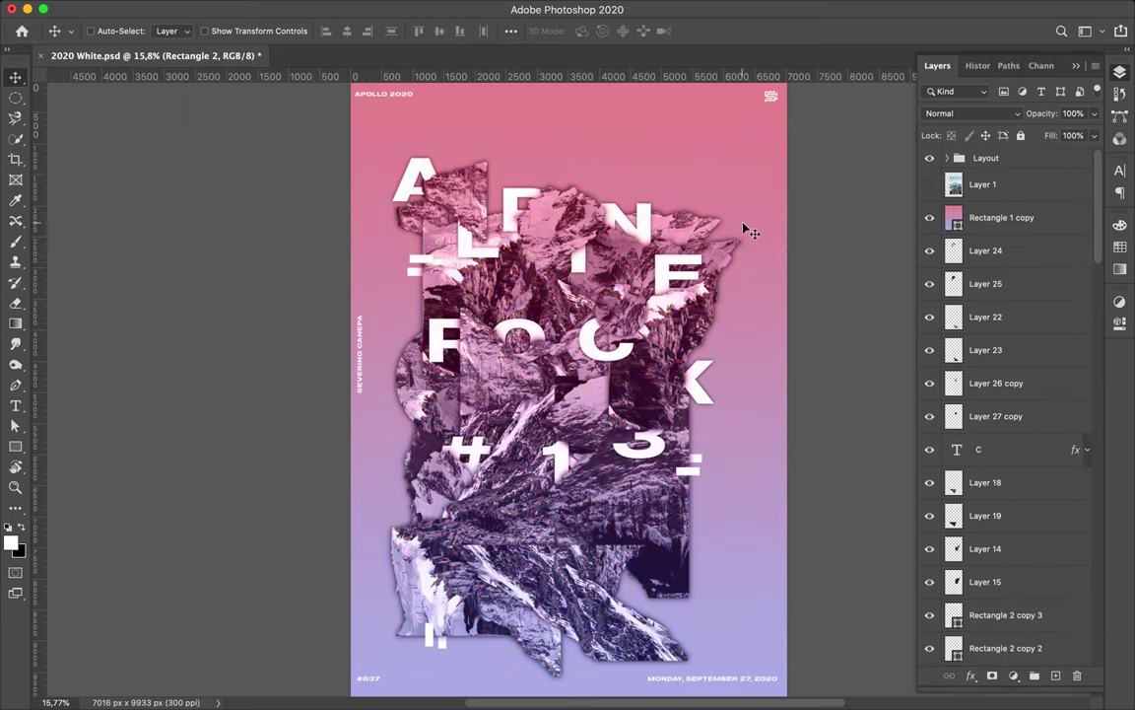
{"action": "left_click", "coordinate": [1002, 217]}
{"action": "left_click", "coordinate": [974, 113]}
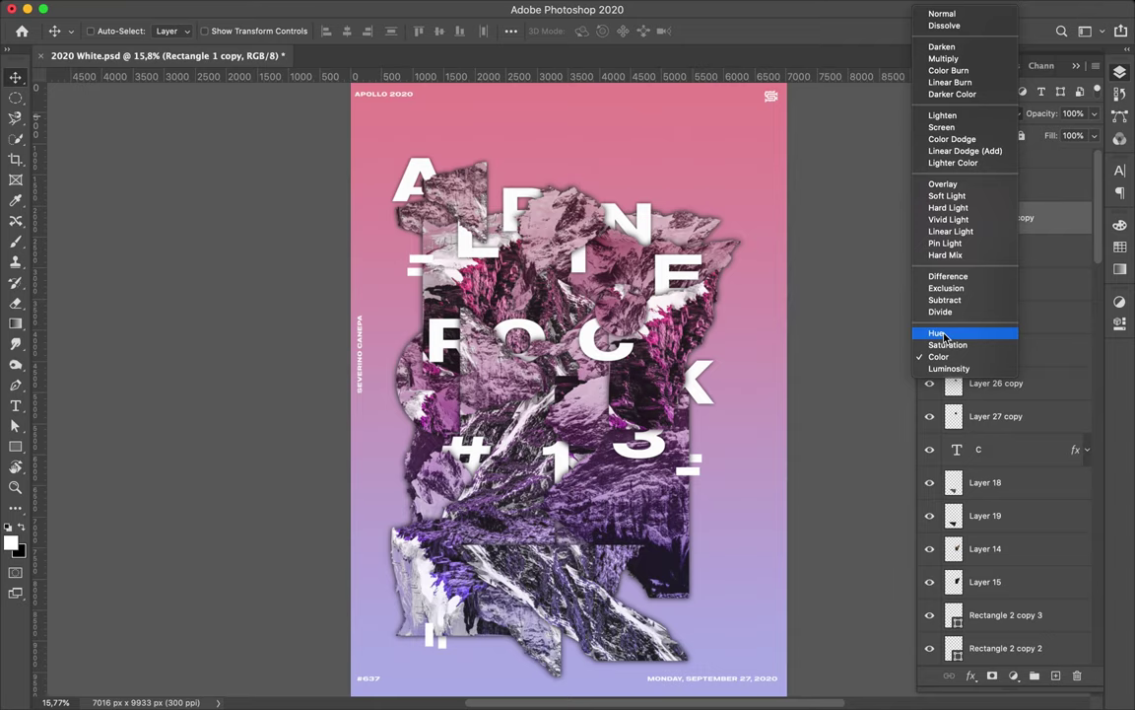
{"action": "key", "text": "Escape"}
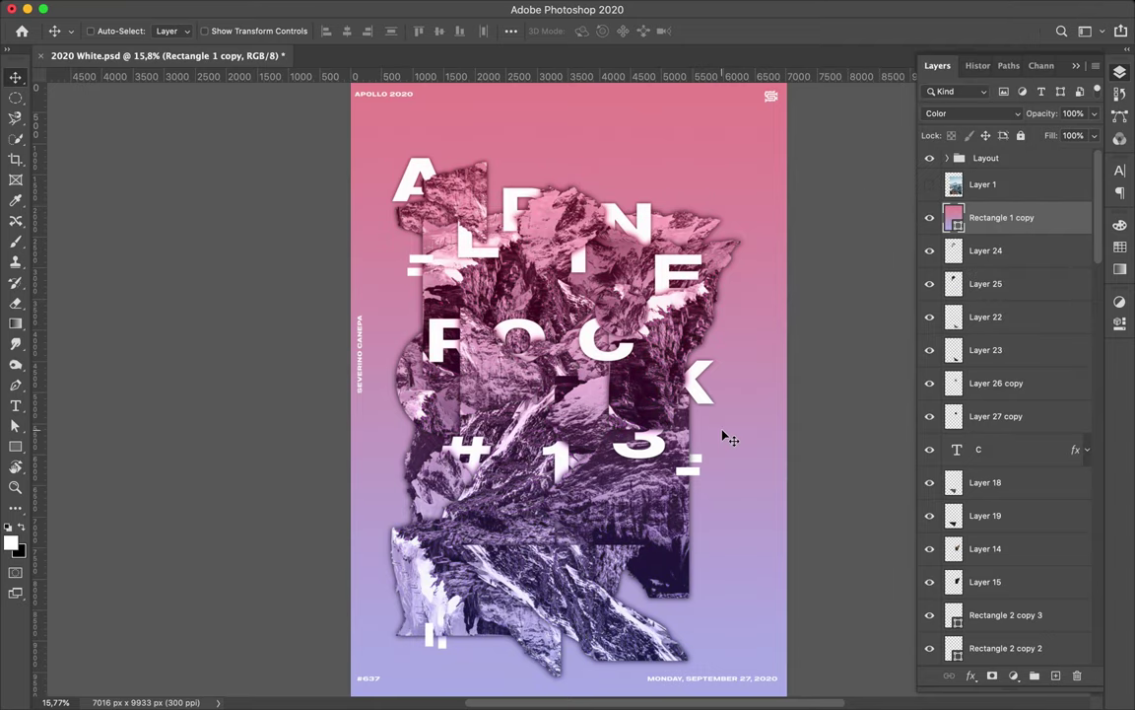
- Select Layer 24 and save the poster
{"action": "scroll", "coordinate": [746, 440], "scroll_direction": "down", "scroll_amount": 2}
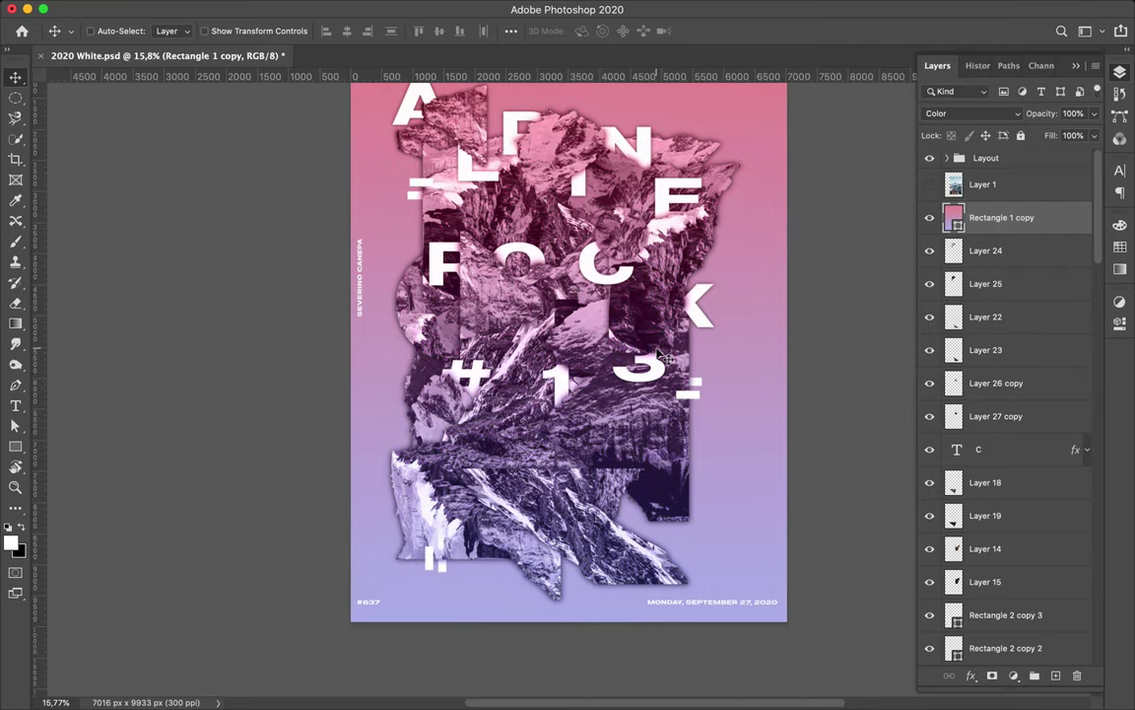
{"action": "left_click", "coordinate": [1039, 248]}
{"action": "key", "text": "ctrl+s"}
- Nudge the mountain collage slightly into place, then select the C text layer
{"action": "scroll", "coordinate": [1015, 395], "scroll_direction": "down", "scroll_amount": 10}
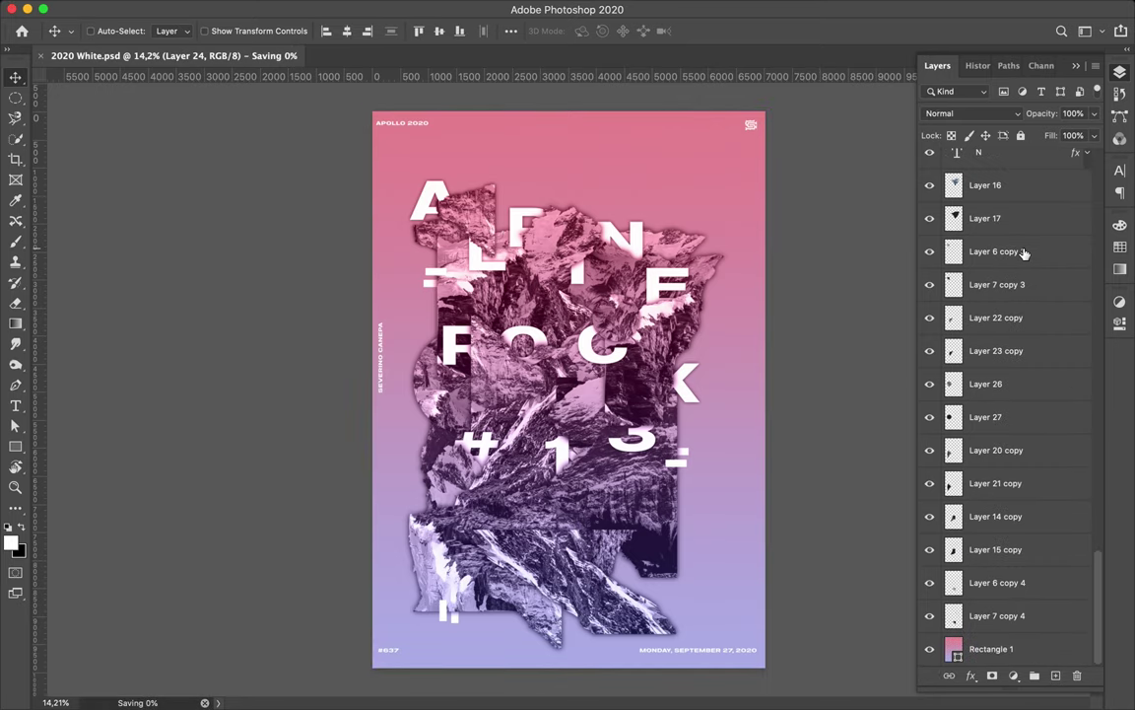
{"action": "left_click_drag", "start_coordinate": [642, 507], "coordinate": [643, 506]}
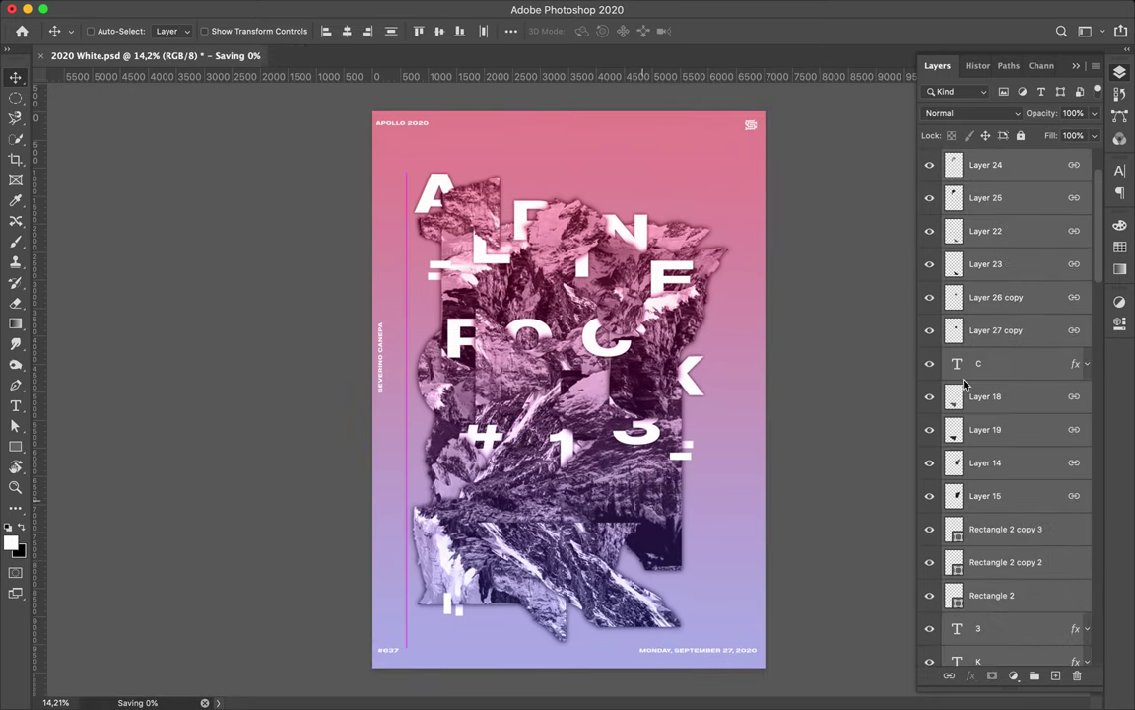
{"action": "left_click", "coordinate": [994, 373]}
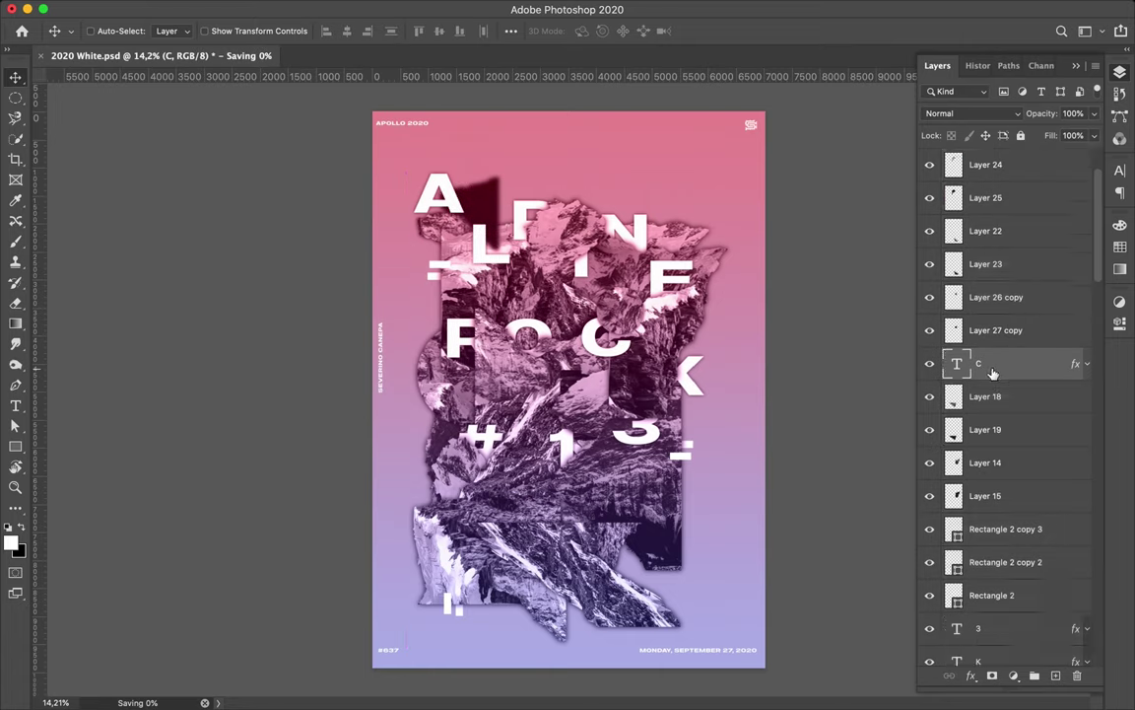
{"action": "scroll", "coordinate": [993, 374], "scroll_direction": "up", "scroll_amount": 3}
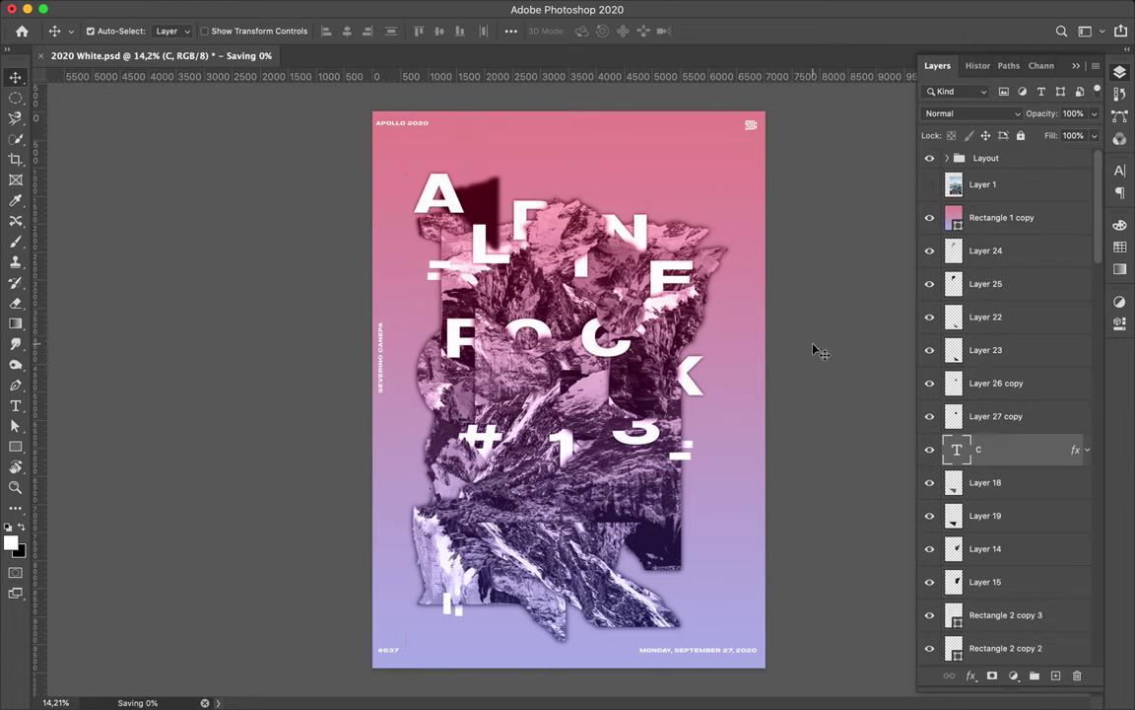